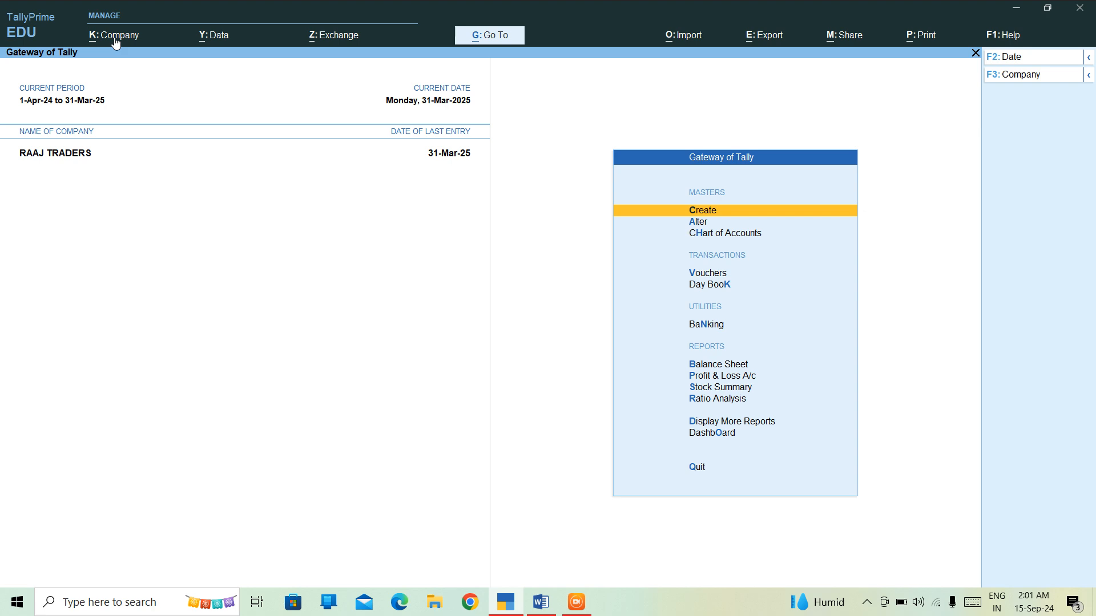
Select Payroll Pvt Ltd as the active company.
{"action": "left_click", "coordinate": [116, 37]}
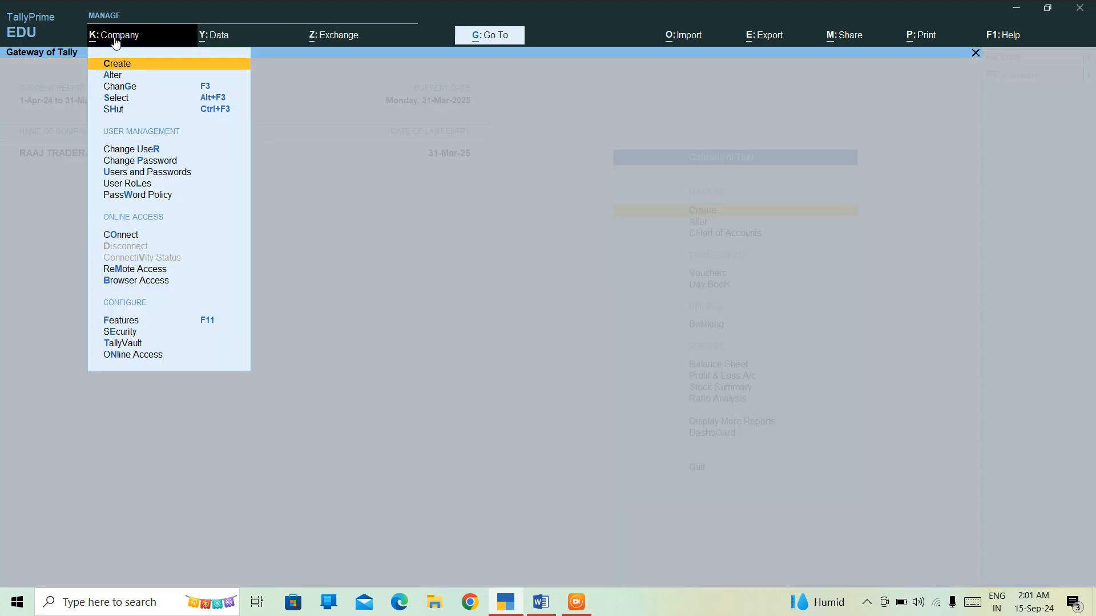
{"action": "key", "text": "Down"}
{"action": "key", "text": "Down"}
{"action": "key", "text": "Down"}
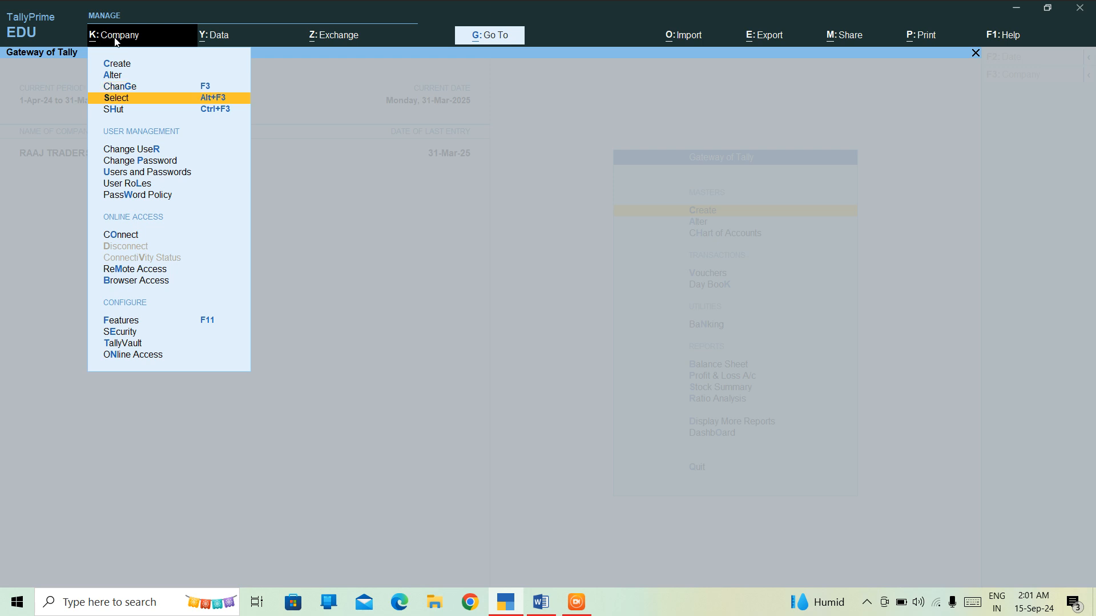
{"action": "key", "text": "Return"}
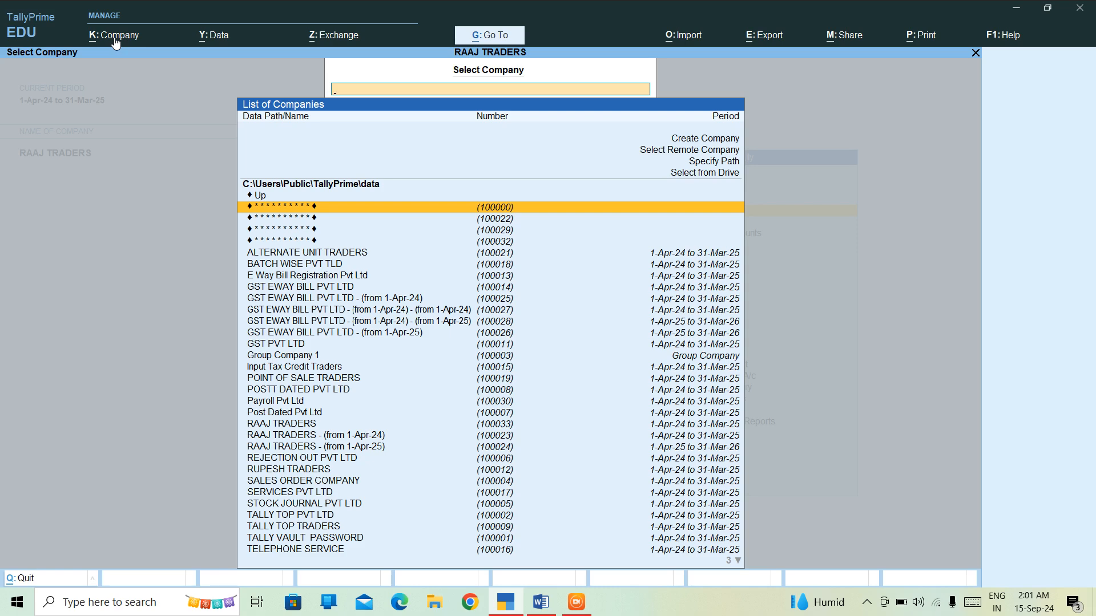
{"action": "type", "text": "PAY"}
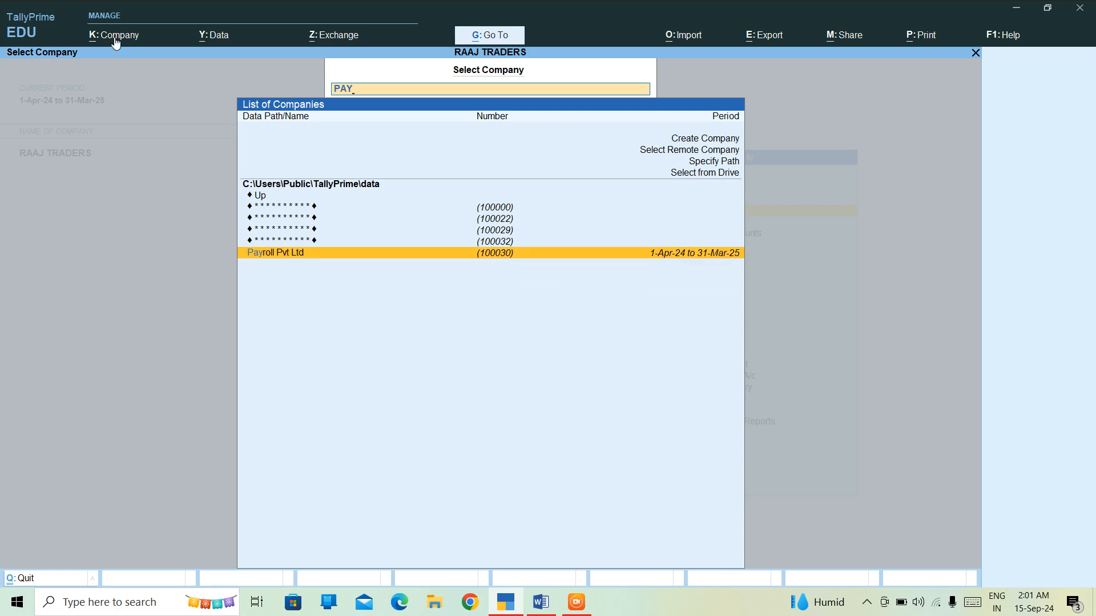
{"action": "key", "text": "Return"}
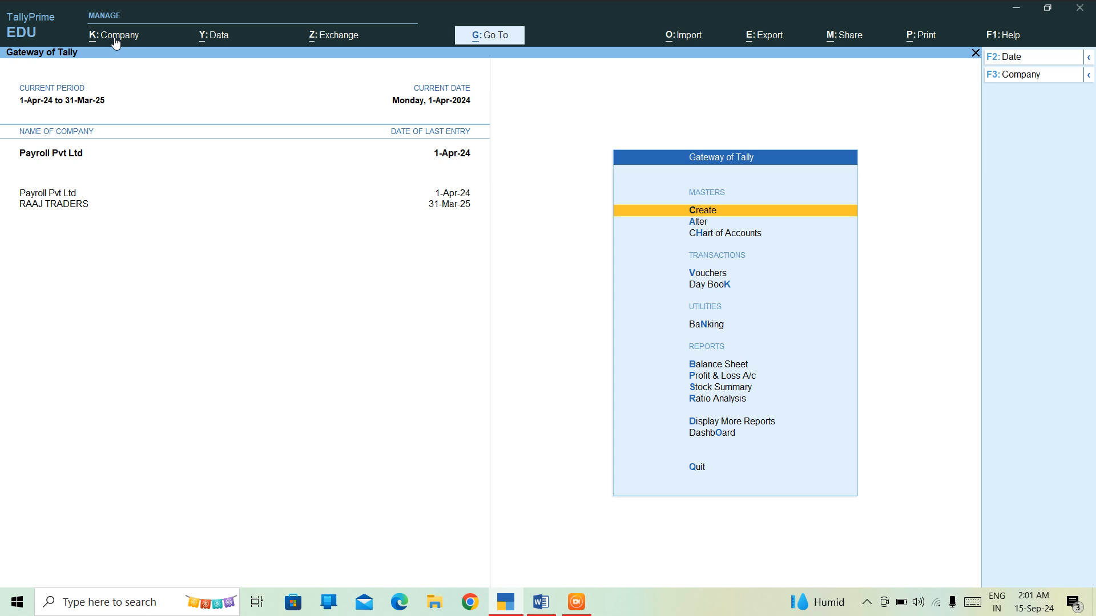
Open the list of employee groups among the payroll masters for alteration.
{"action": "key", "text": "Down"}
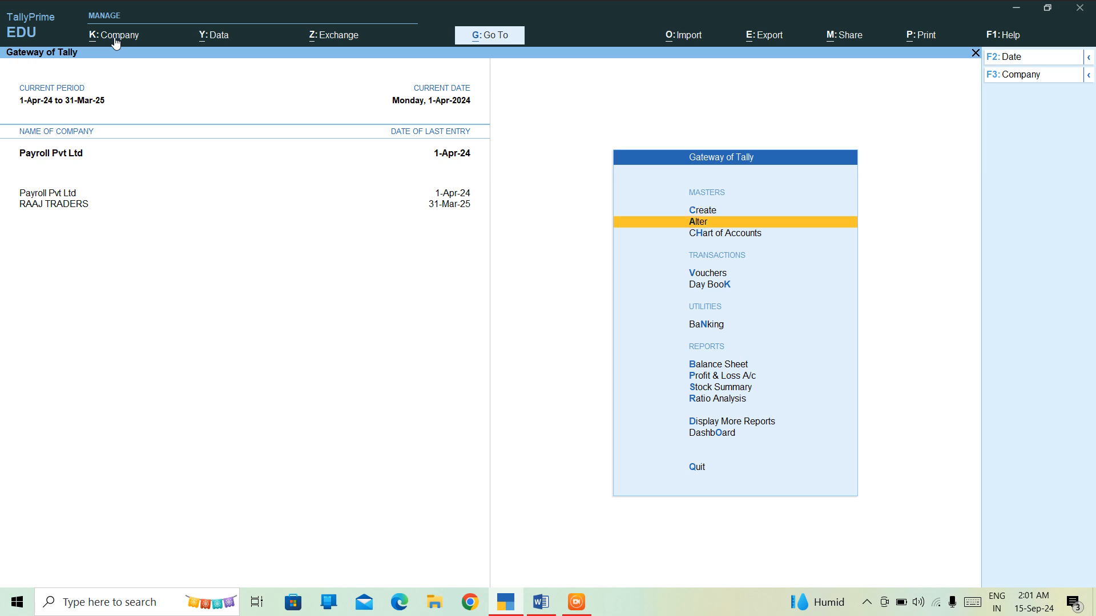
{"action": "key", "text": "Return"}
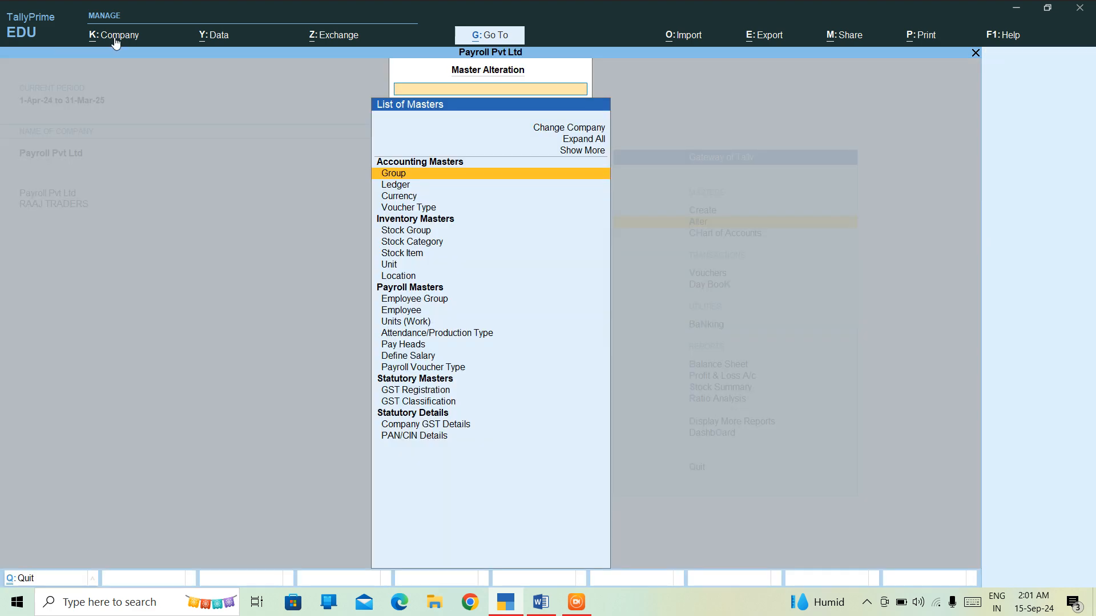
{"action": "key", "text": "Down"}
{"action": "key", "text": "Down"}
{"action": "key", "text": "Down"}
{"action": "key", "text": "Down"}
{"action": "key", "text": "Down"}
{"action": "key", "text": "Down"}
{"action": "key", "text": "Down"}
{"action": "key", "text": "Down"}
{"action": "key", "text": "Down"}
{"action": "key", "text": "Down"}
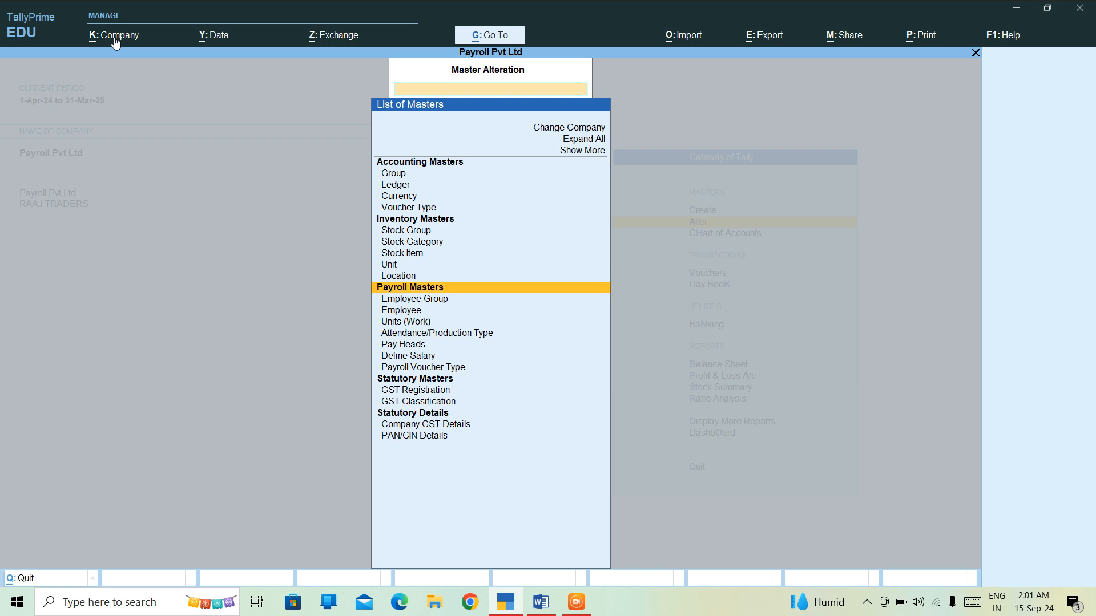
{"action": "key", "text": "Down"}
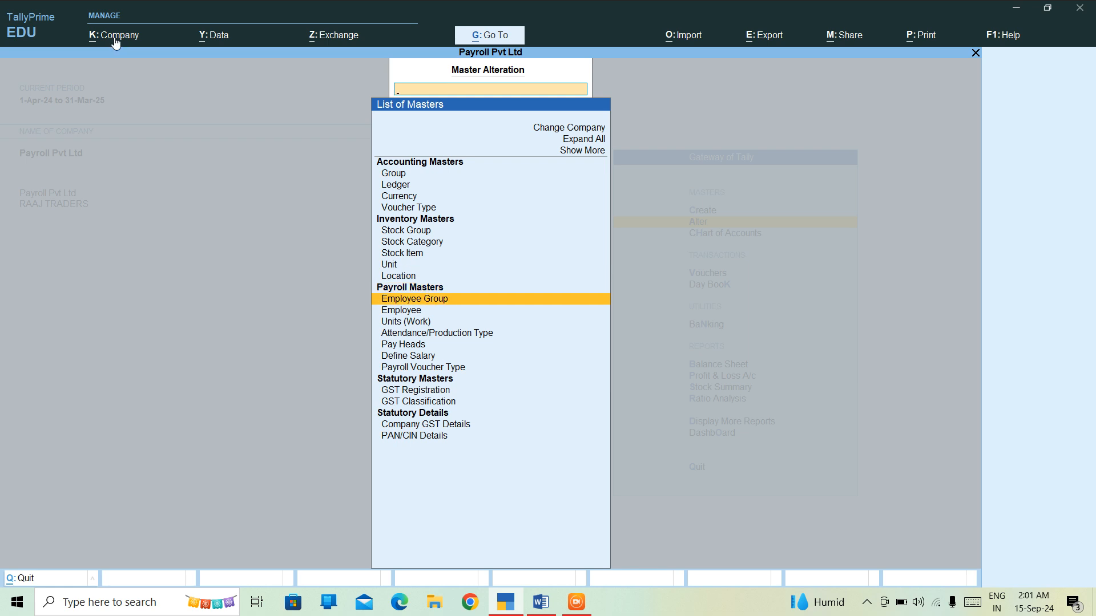
{"action": "key", "text": "Return"}
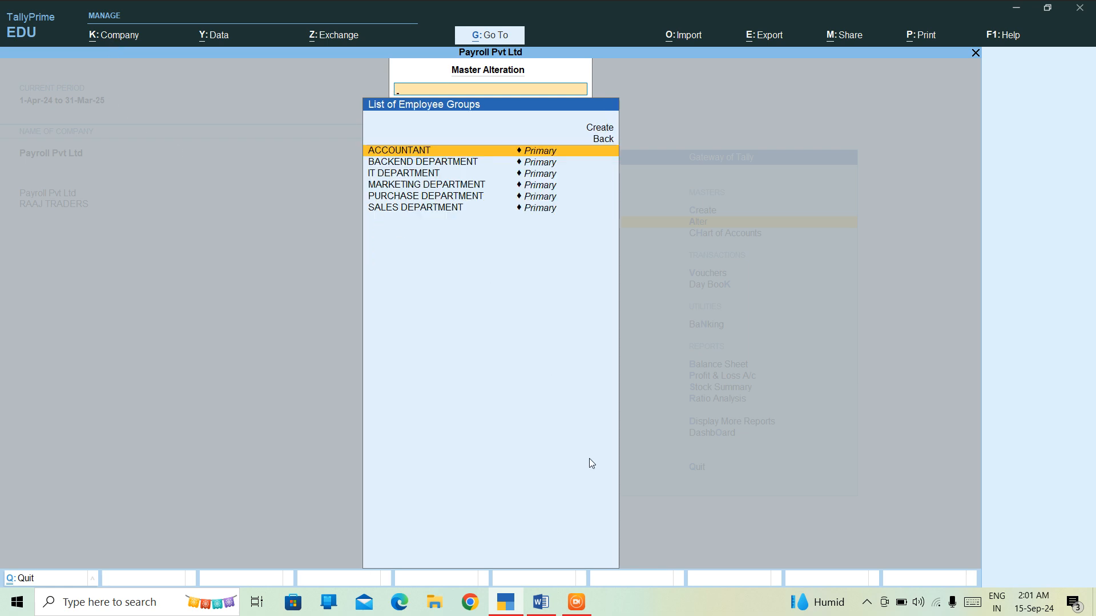
Check the payroll process outline in the Word notes, then go through the employee groups list in TallyPrime.
{"action": "left_click", "coordinate": [545, 609]}
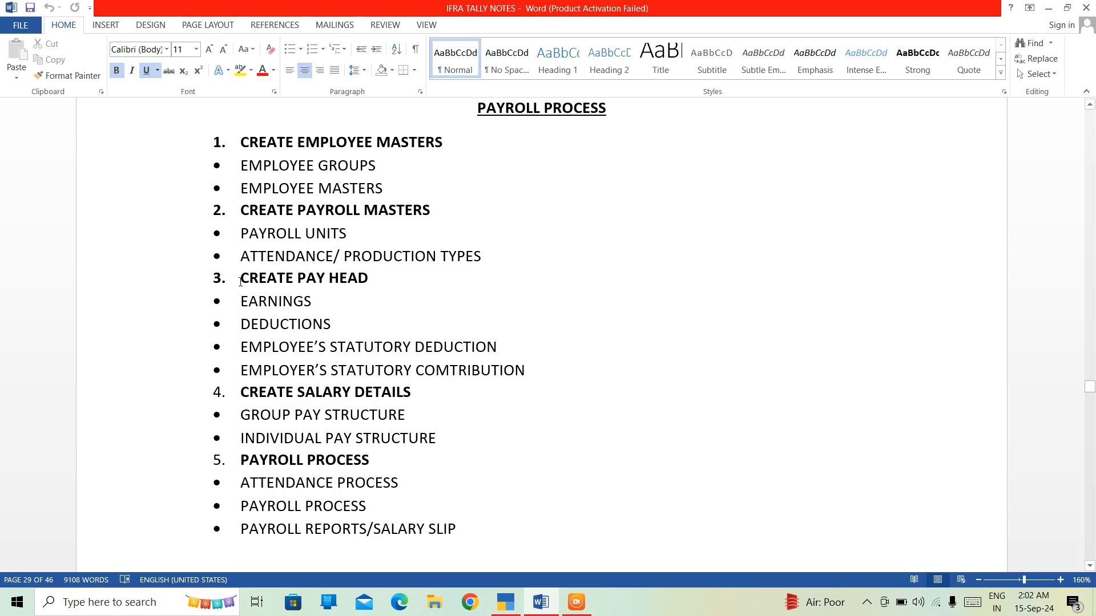
{"action": "left_click", "coordinate": [506, 601]}
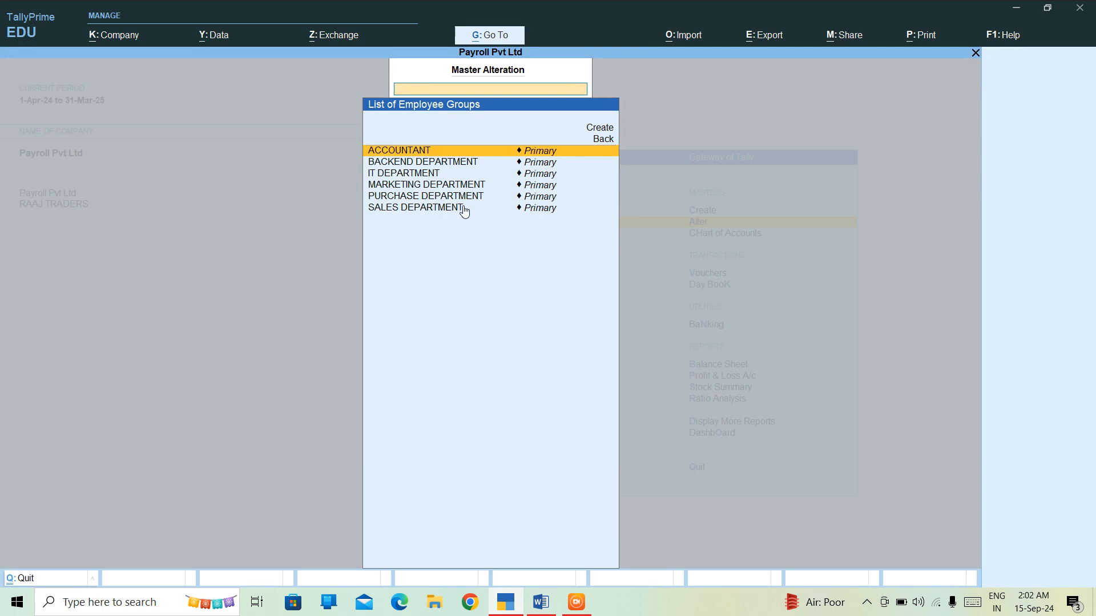
{"action": "key", "text": "Escape"}
{"action": "key", "text": "Return"}
{"action": "key", "text": "Down"}
{"action": "key", "text": "Down"}
{"action": "key", "text": "Down"}
{"action": "key", "text": "Down"}
{"action": "key", "text": "Down"}
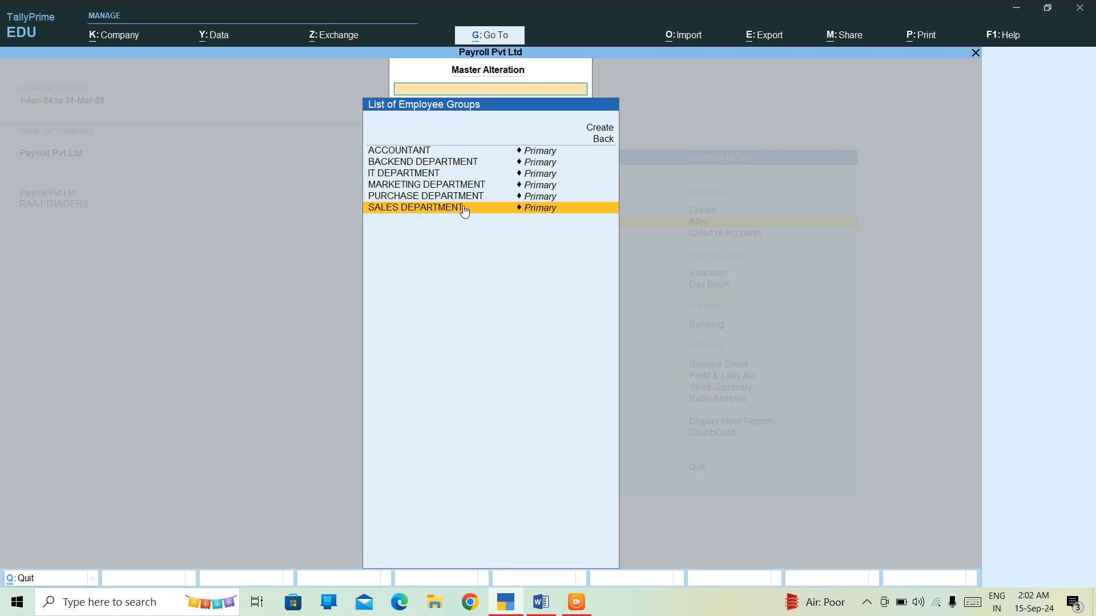
Review the existing employees and the payroll work units in the alteration lists.
{"action": "key", "text": "Escape"}
{"action": "key", "text": "Down"}
{"action": "key", "text": "Return"}
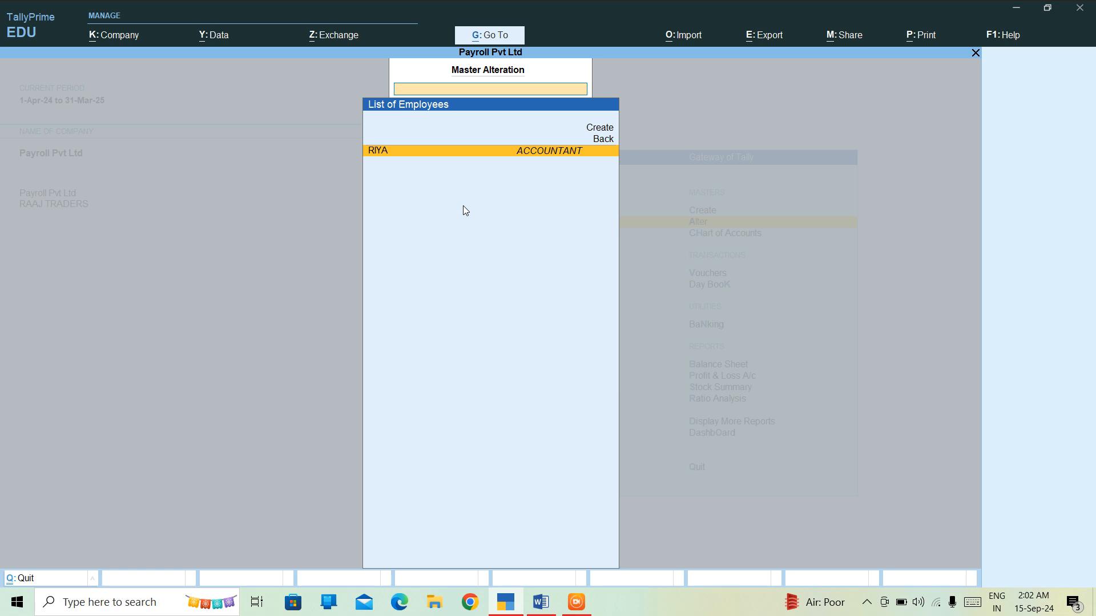
{"action": "key", "text": "Escape"}
{"action": "key", "text": "Down"}
{"action": "key", "text": "Return"}
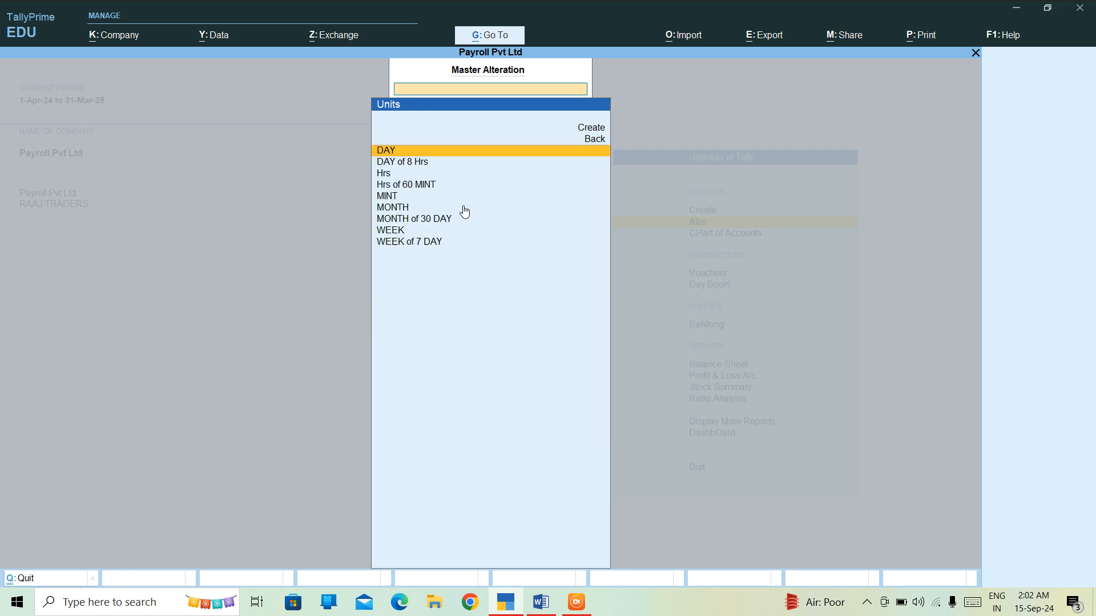
{"action": "key", "text": "Down"}
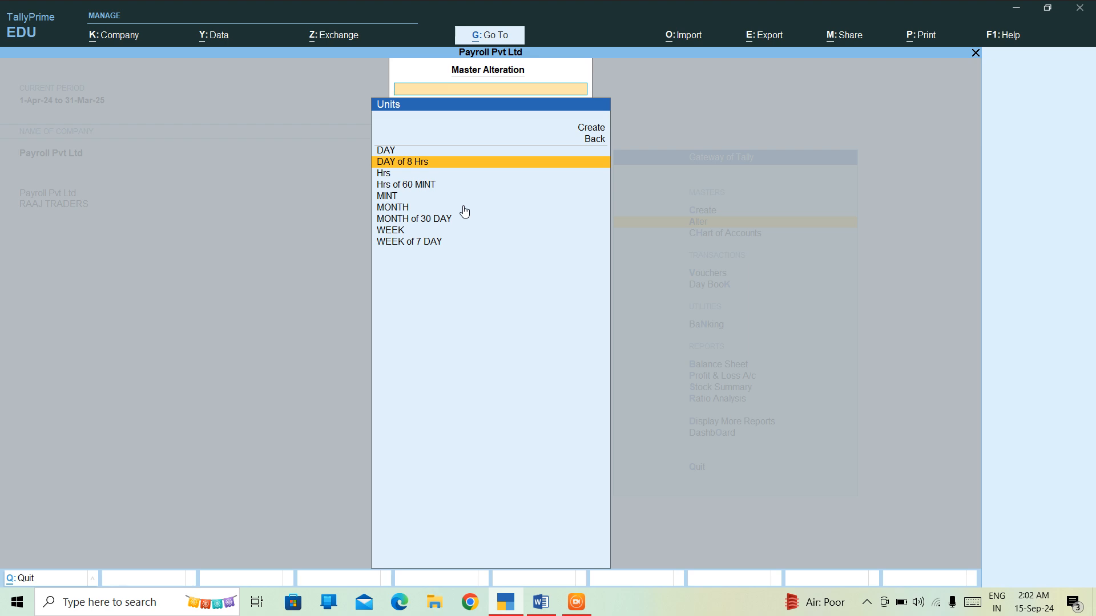
Review the lists of attendance/production types and pay heads among the payroll masters.
{"action": "key", "text": "Escape"}
{"action": "key", "text": "Down"}
{"action": "key", "text": "Return"}
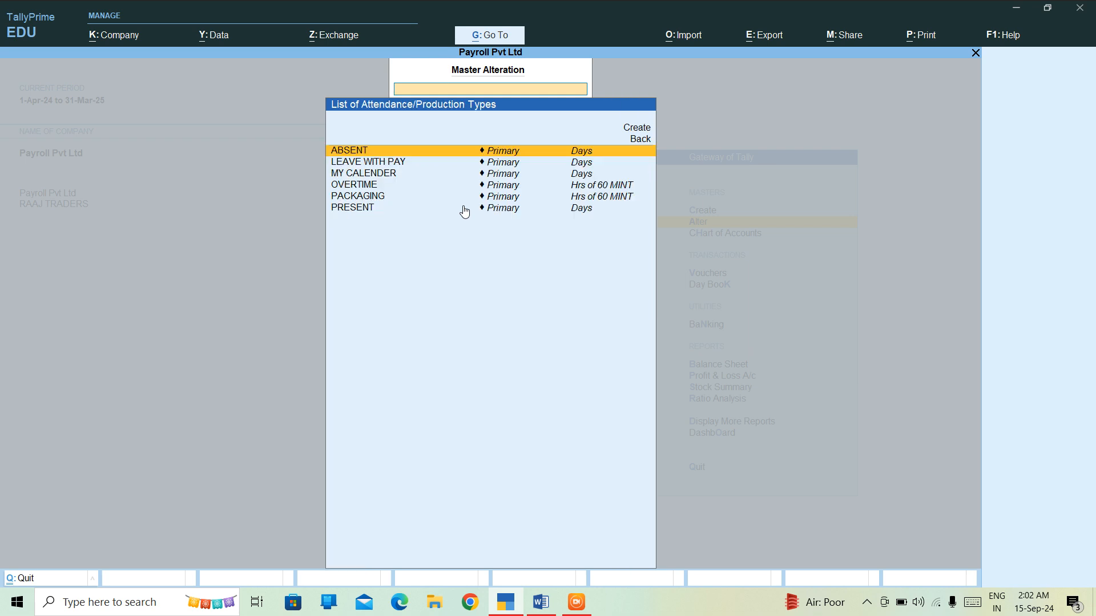
{"action": "key", "text": "Down"}
{"action": "key", "text": "Down"}
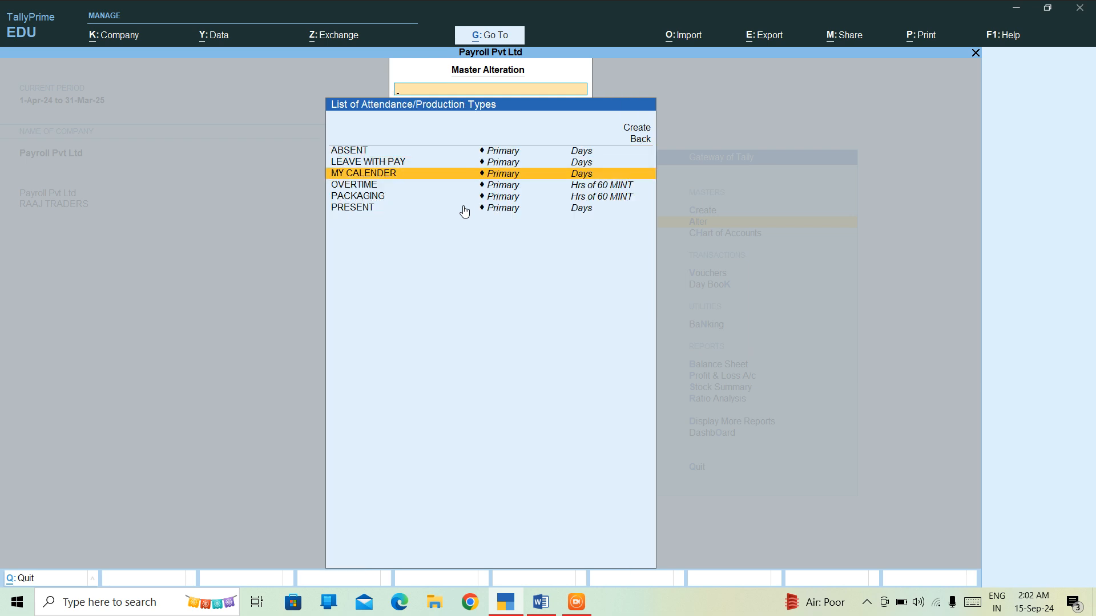
{"action": "key", "text": "Escape"}
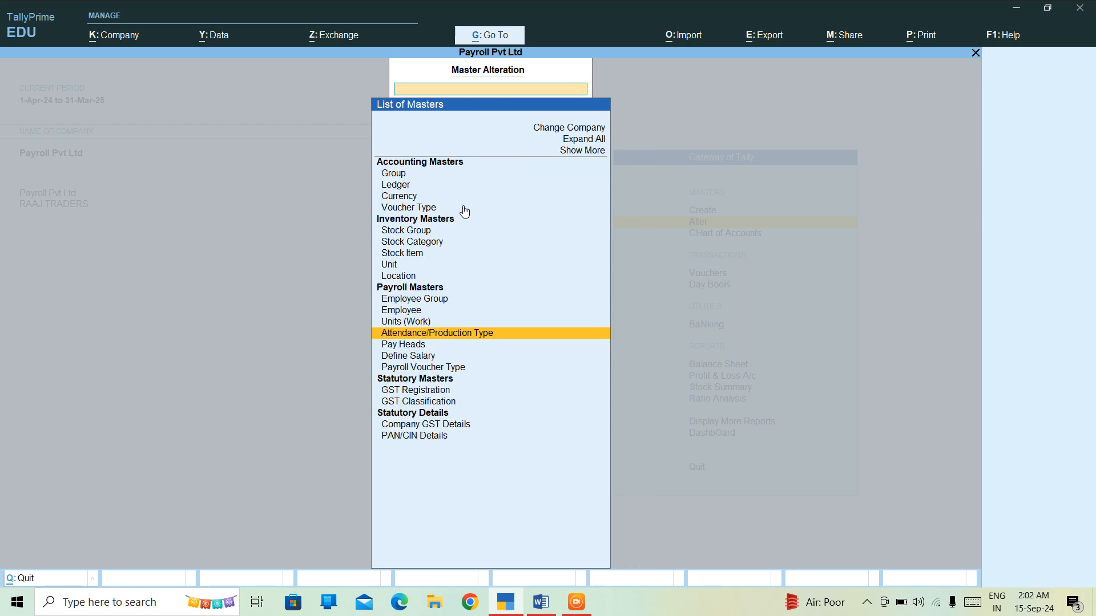
{"action": "key", "text": "Down"}
{"action": "key", "text": "Return"}
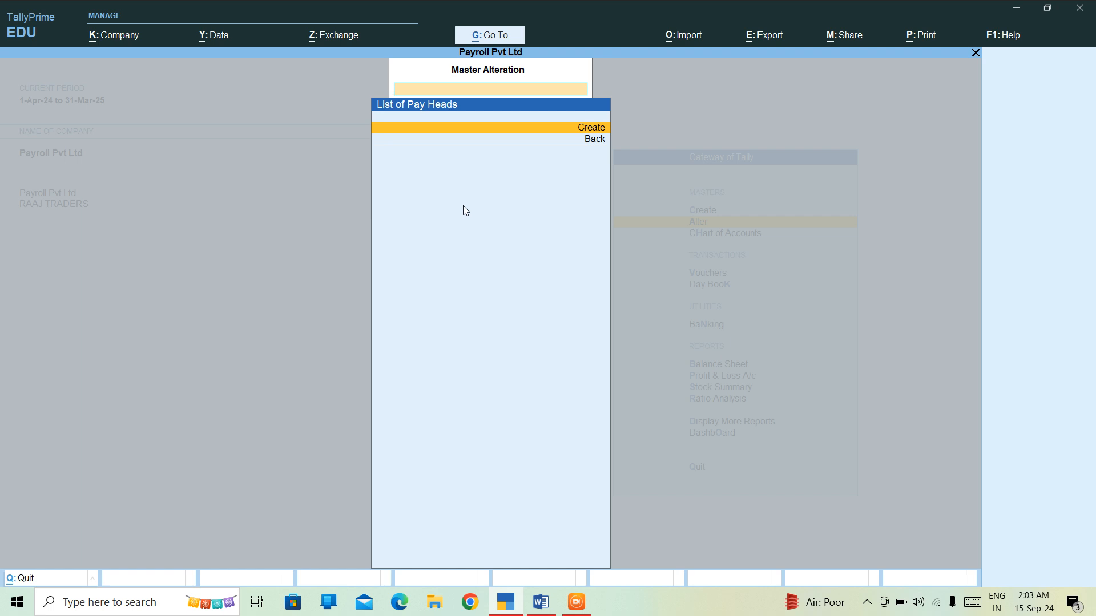
{"action": "key", "text": "Escape"}
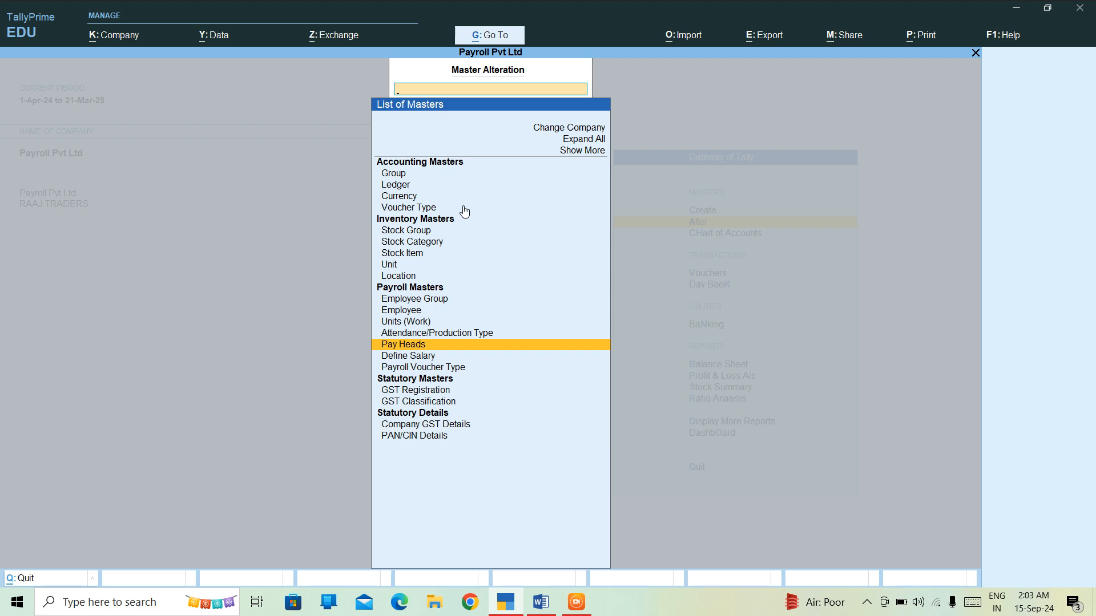
Rename the employee group ACCOUNTANT as ACCOUNTING, save it and return to the Gateway of Tally.
{"action": "key", "text": "Up"}
{"action": "key", "text": "Up"}
{"action": "key", "text": "Up"}
{"action": "key", "text": "Up"}
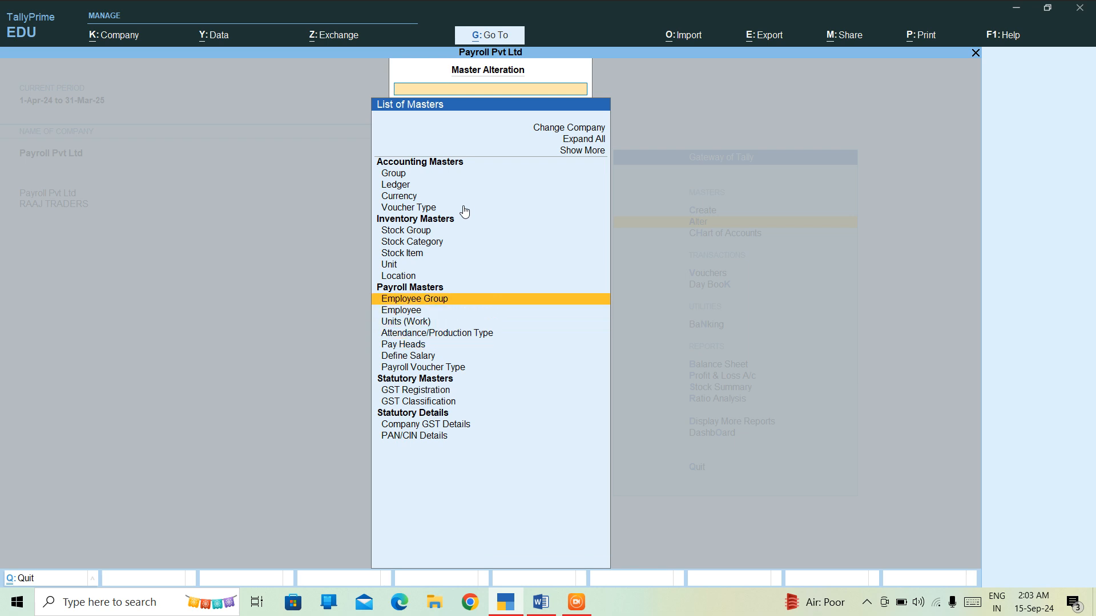
{"action": "key", "text": "Down"}
{"action": "key", "text": "Down"}
{"action": "key", "text": "Down"}
{"action": "key", "text": "Up"}
{"action": "key", "text": "Up"}
{"action": "key", "text": "Up"}
{"action": "key", "text": "Return"}
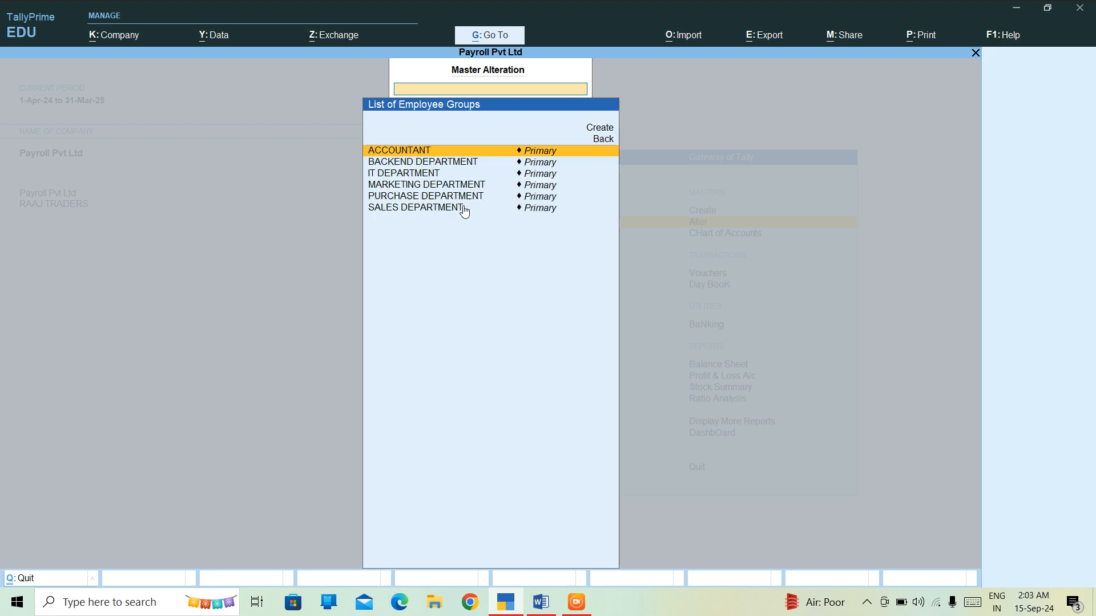
{"action": "key", "text": "Return"}
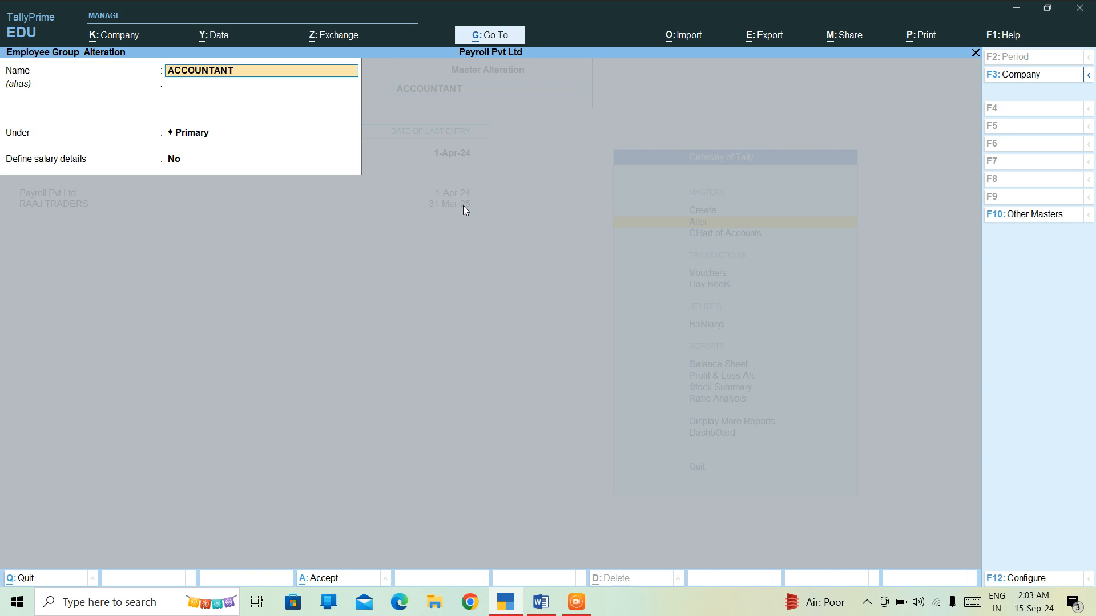
{"action": "type", "text": "ACCOUNTING"}
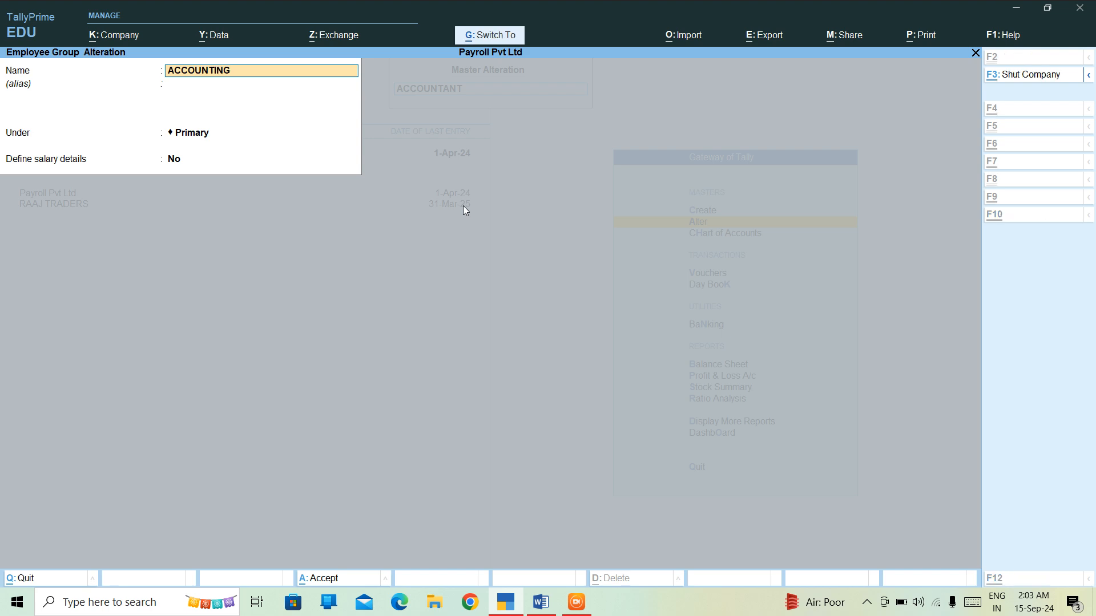
{"action": "key", "text": "ctrl+a"}
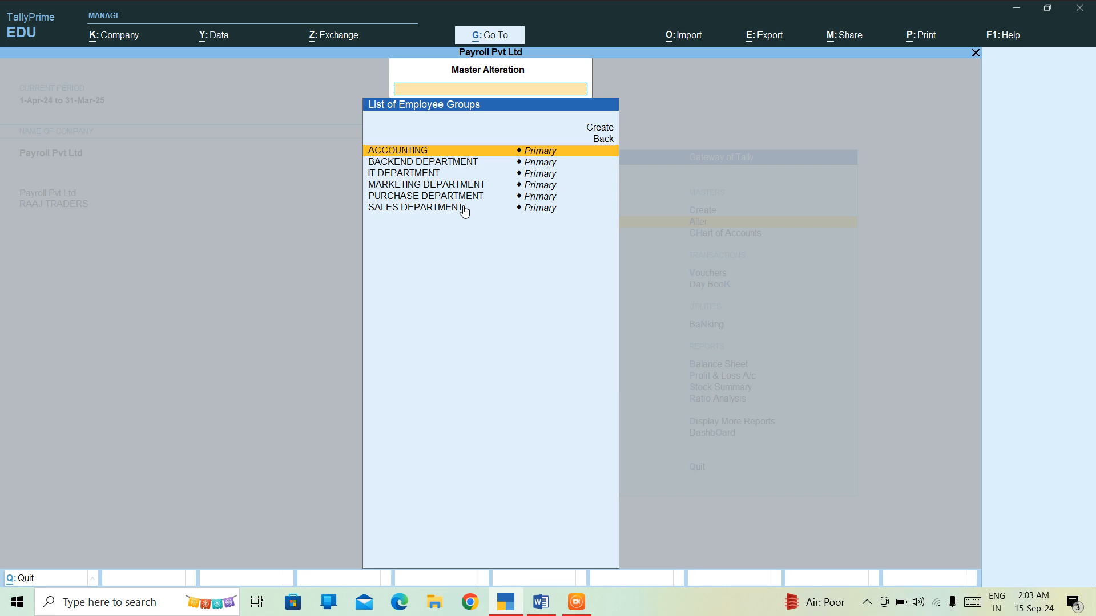
{"action": "key", "text": "Escape"}
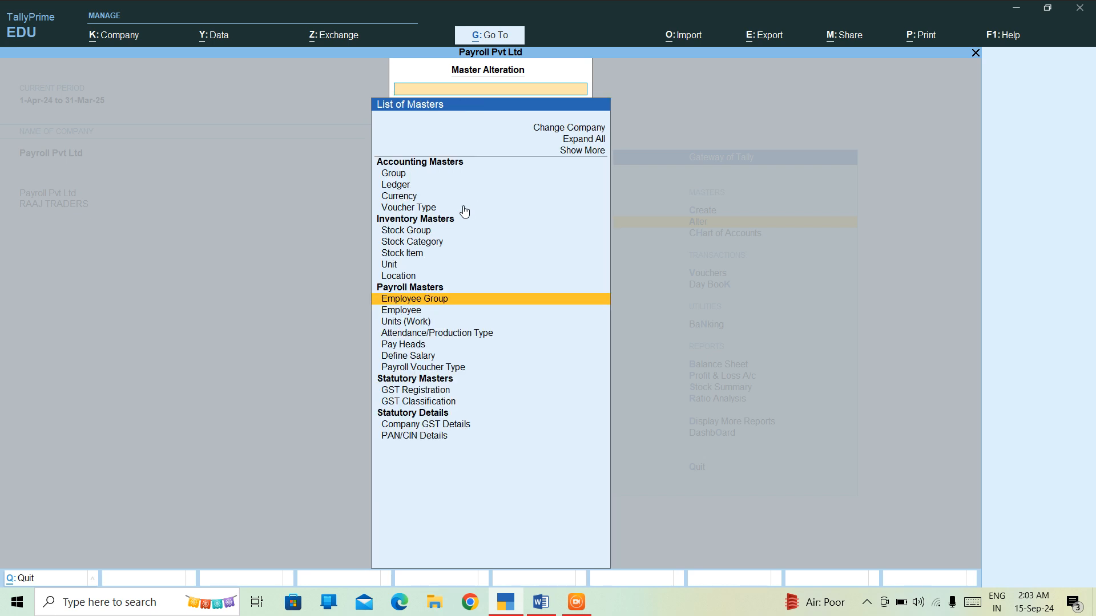
{"action": "key", "text": "Escape"}
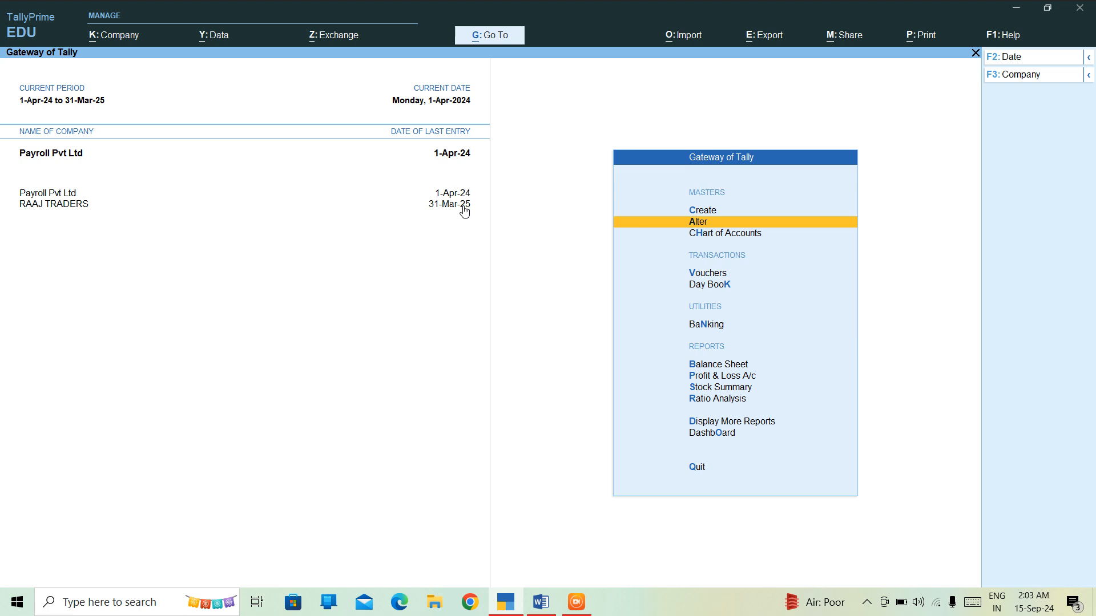
Rename the employee group ACCOUNTING as ACCOUNTING DEPARTMENT, keep it under Primary without salary details, and save it.
{"action": "key", "text": "Up"}
{"action": "key", "text": "Down"}
{"action": "key", "text": "Return"}
{"action": "key", "text": "Down"}
{"action": "key", "text": "Down"}
{"action": "key", "text": "Down"}
{"action": "key", "text": "Down"}
{"action": "key", "text": "Down"}
{"action": "key", "text": "Down"}
{"action": "key", "text": "Down"}
{"action": "key", "text": "Down"}
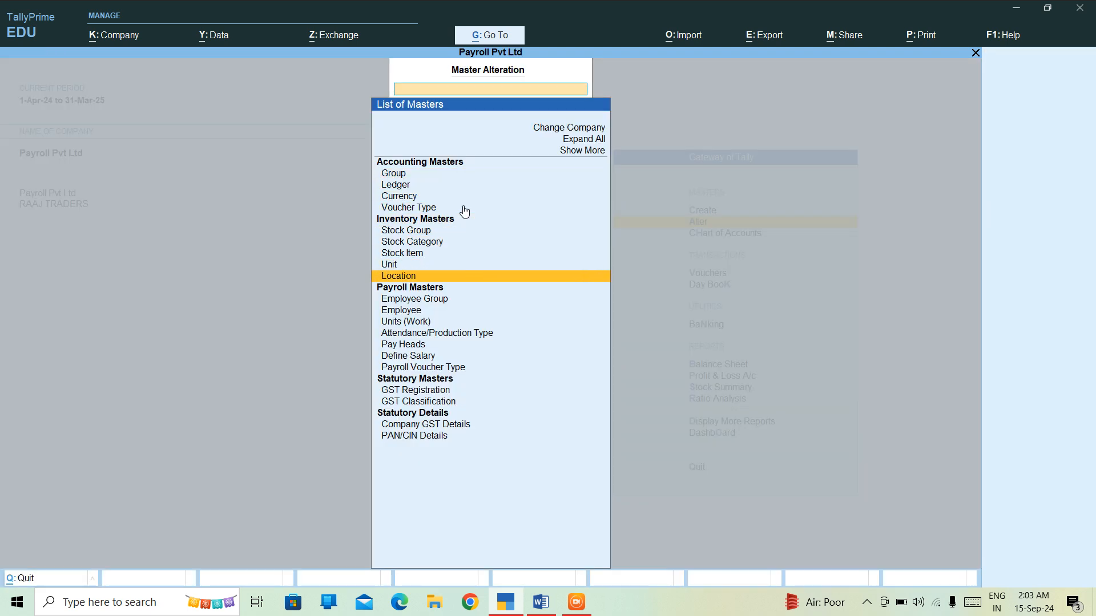
{"action": "key", "text": "Down"}
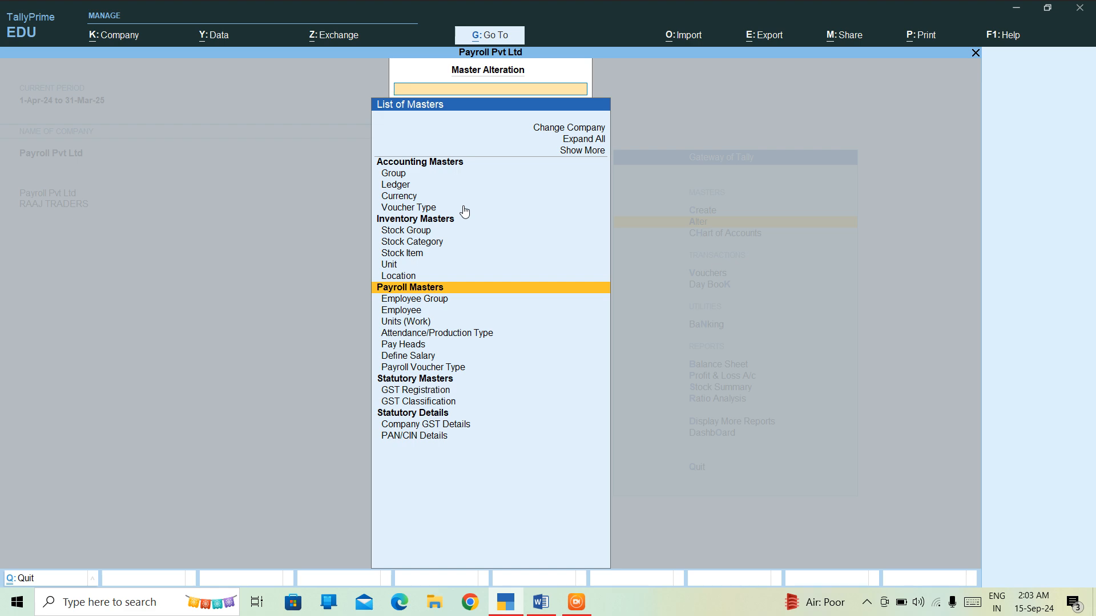
{"action": "key", "text": "Down"}
{"action": "key", "text": "Return"}
{"action": "key", "text": "Down"}
{"action": "key", "text": "Down"}
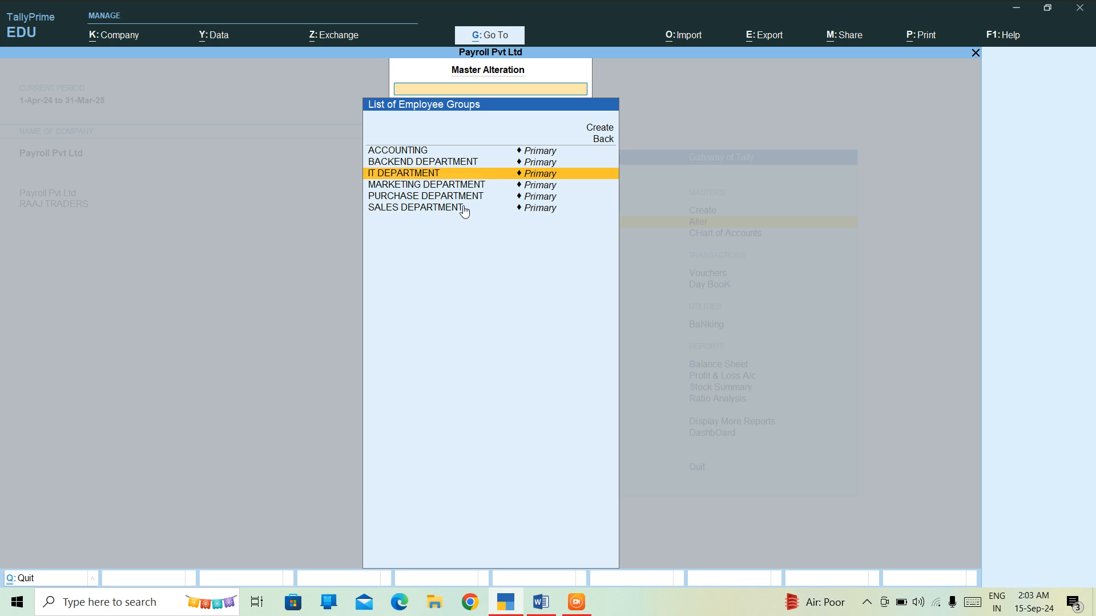
{"action": "key", "text": "Up"}
{"action": "key", "text": "Up"}
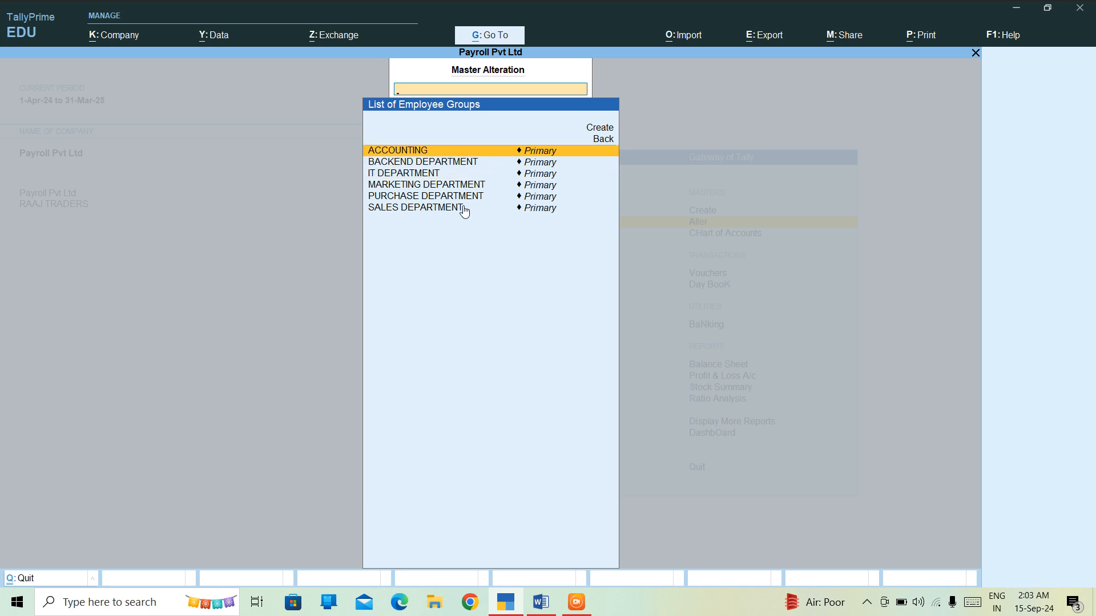
{"action": "key", "text": "Return"}
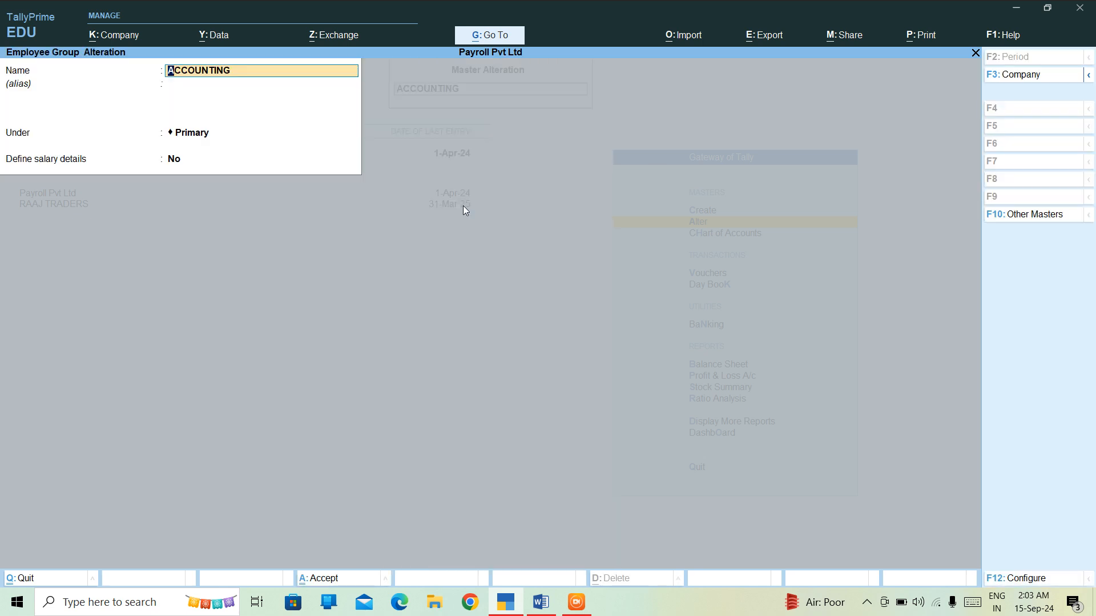
{"action": "type", "text": "ACCOUNTING DEPARTMENT"}
{"action": "key", "text": "Return"}
{"action": "key", "text": "Return"}
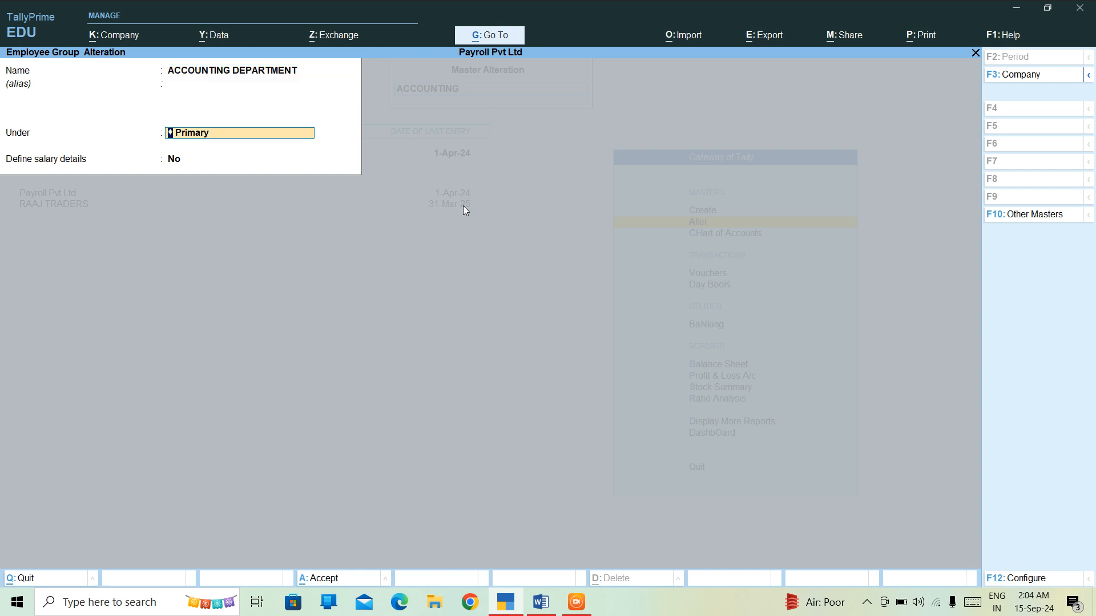
{"action": "key", "text": "Return"}
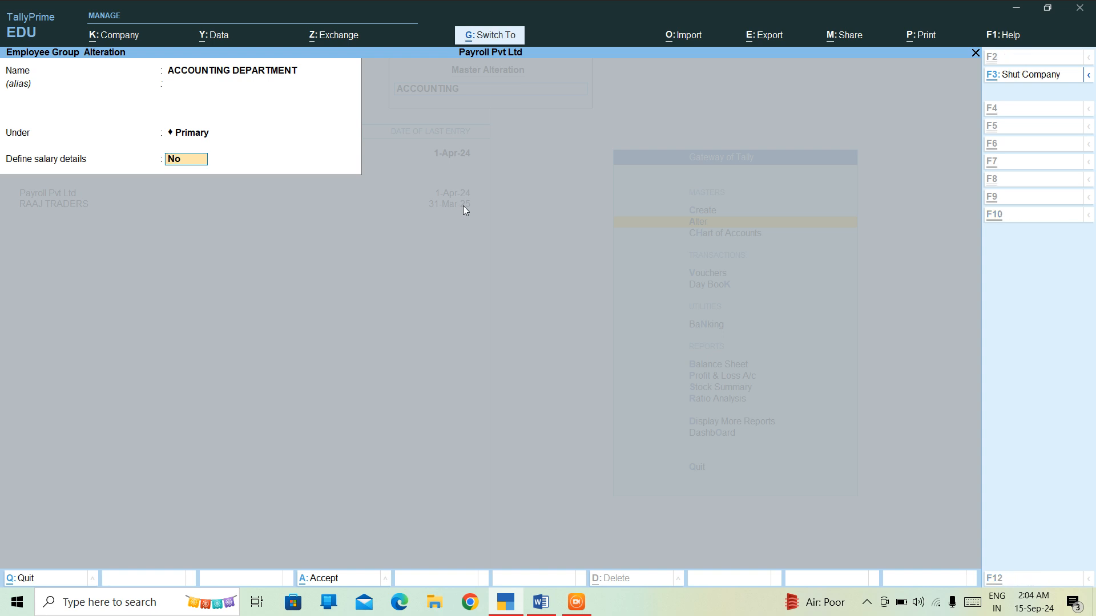
{"action": "key", "text": "ctrl+a"}
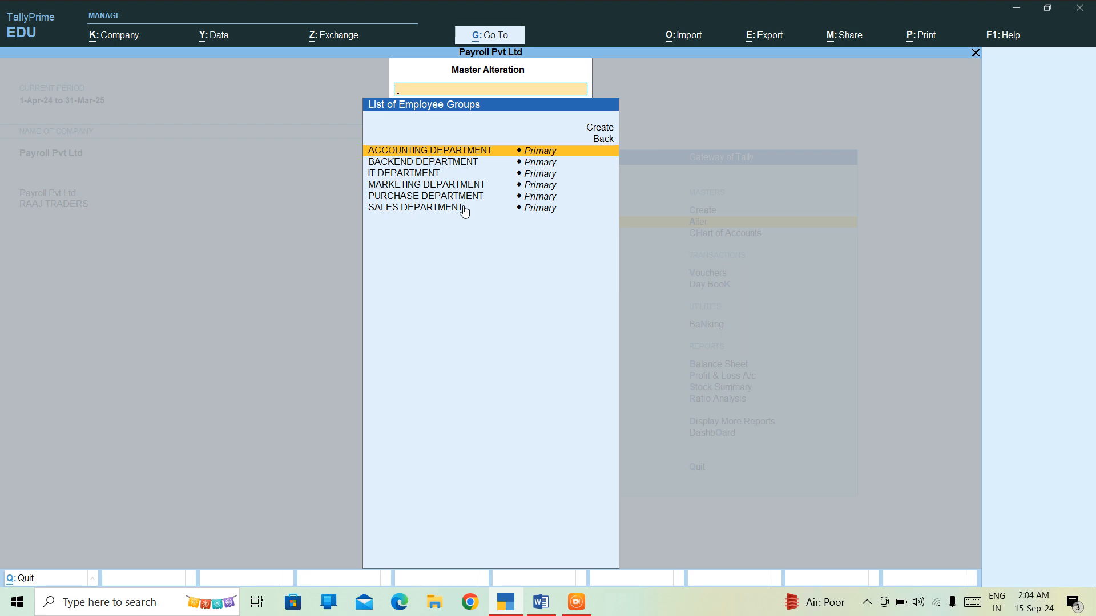
{"action": "key", "text": "Escape"}
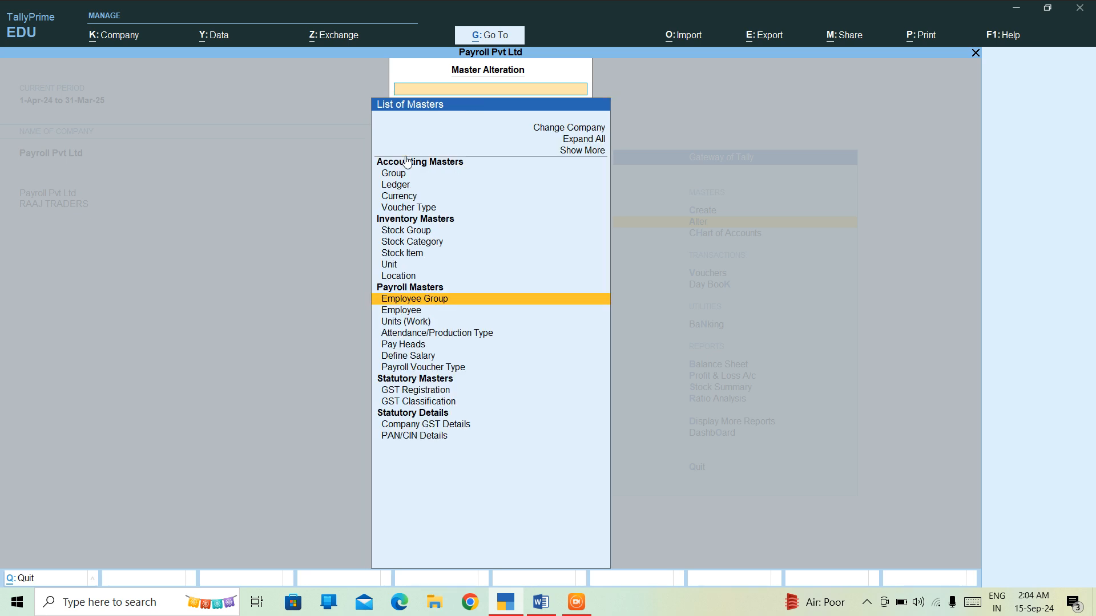
Check the employees list for the group assigned to the existing employee.
{"action": "key", "text": "Down"}
{"action": "key", "text": "Return"}
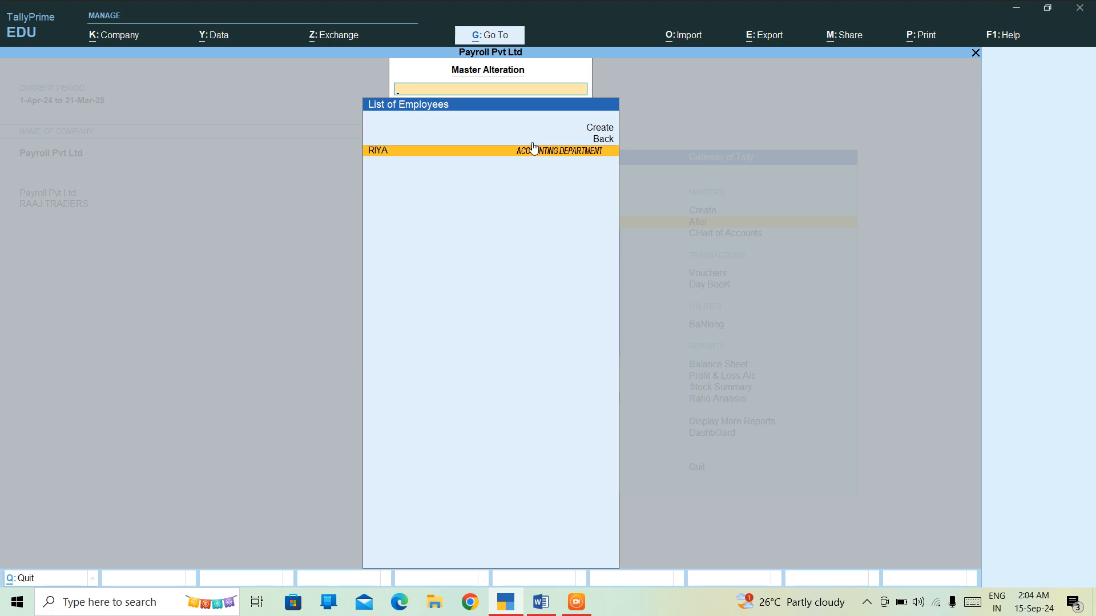
{"action": "key", "text": "Escape"}
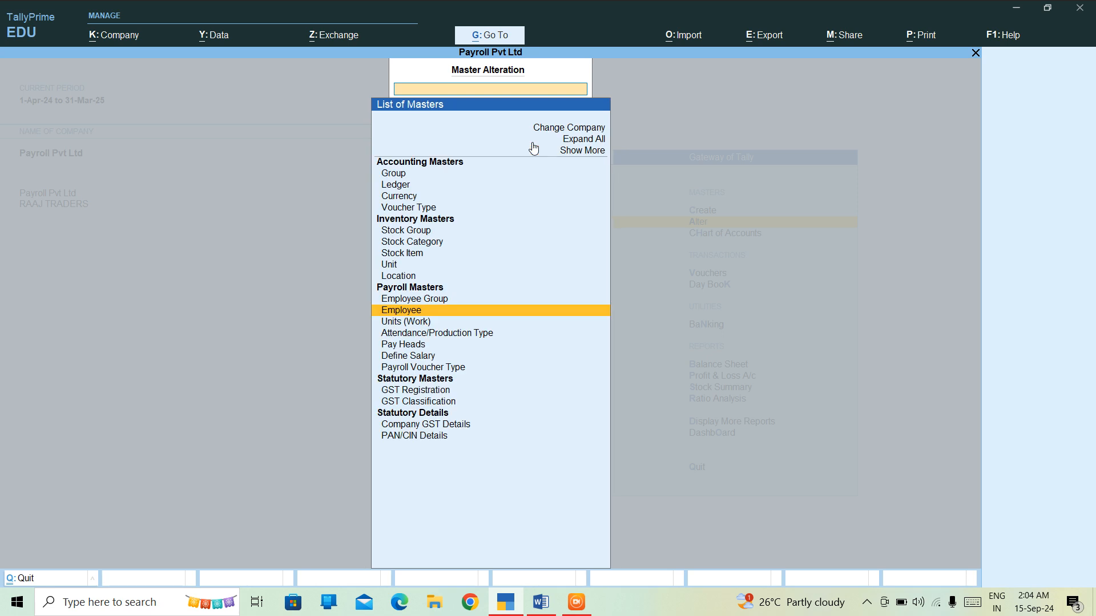
Try the symbol DAYS for the work unit DAY, then restore DAY and save the unit.
{"action": "key", "text": "Down"}
{"action": "key", "text": "Return"}
{"action": "key", "text": "Down"}
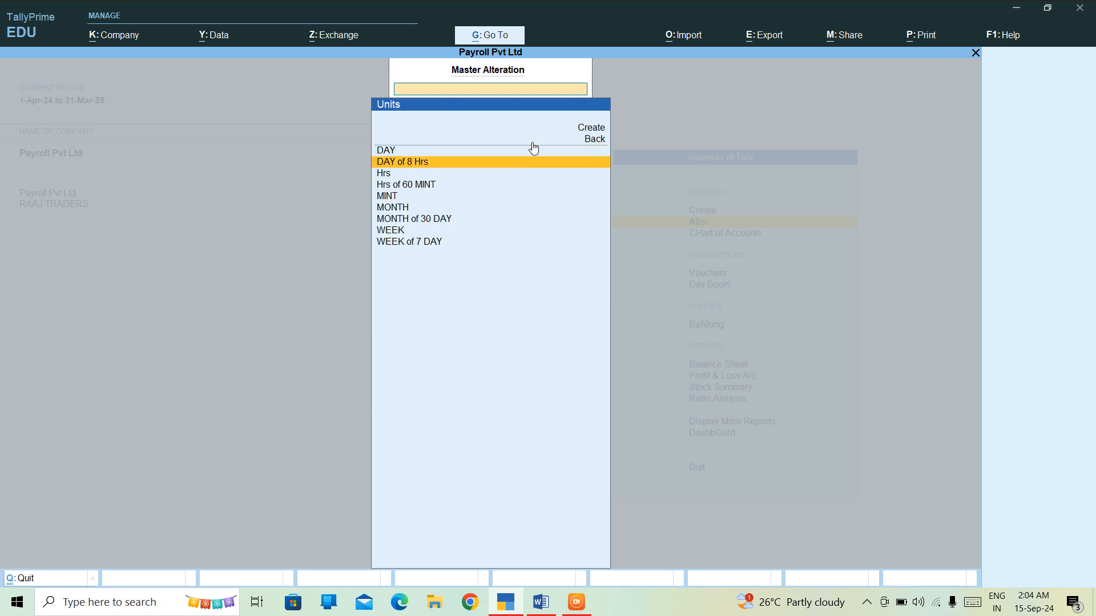
{"action": "left_click", "coordinate": [534, 149]}
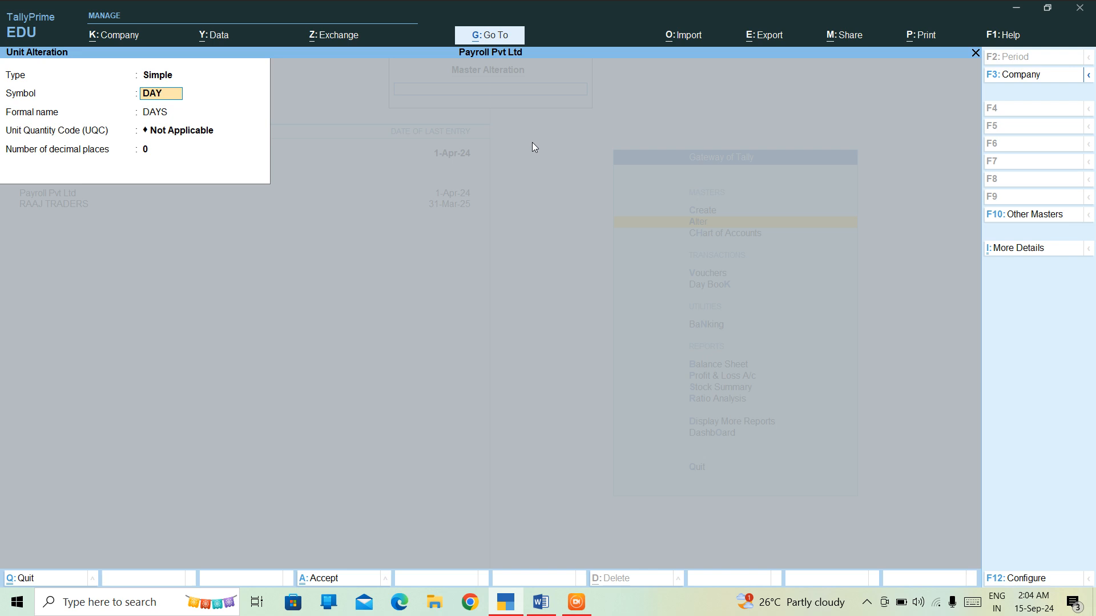
{"action": "type", "text": "S"}
{"action": "key", "text": "Return"}
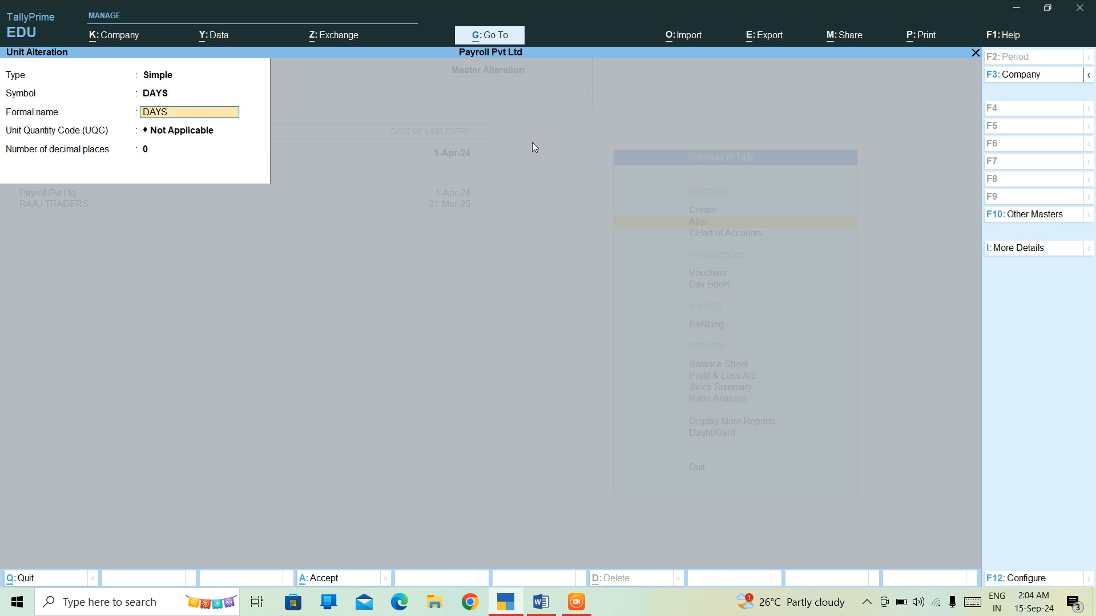
{"action": "key", "text": "BackSpace"}
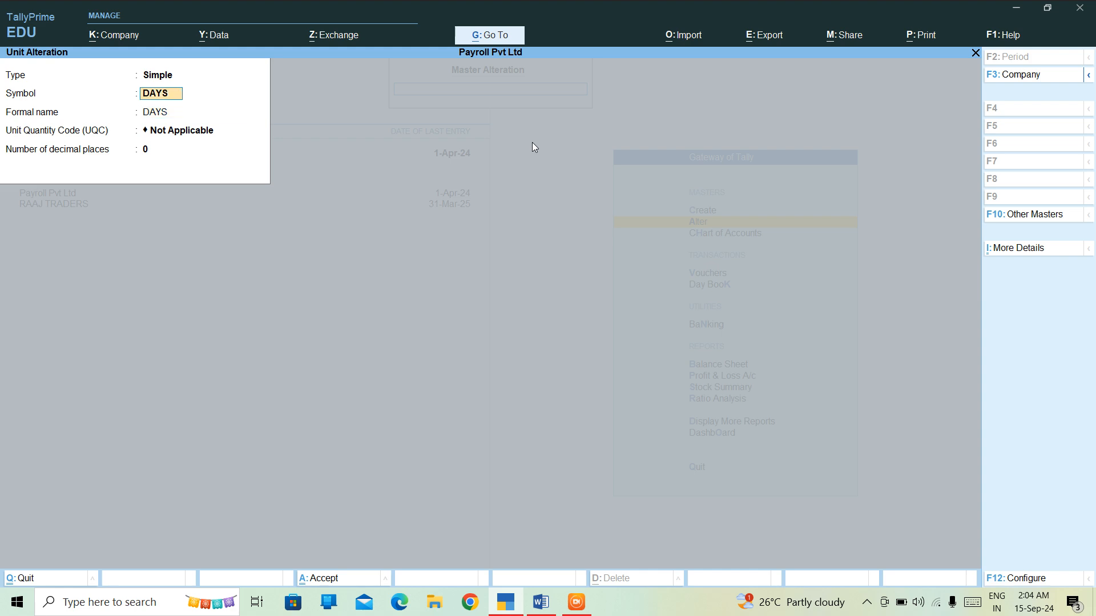
{"action": "type", "text": "DAY"}
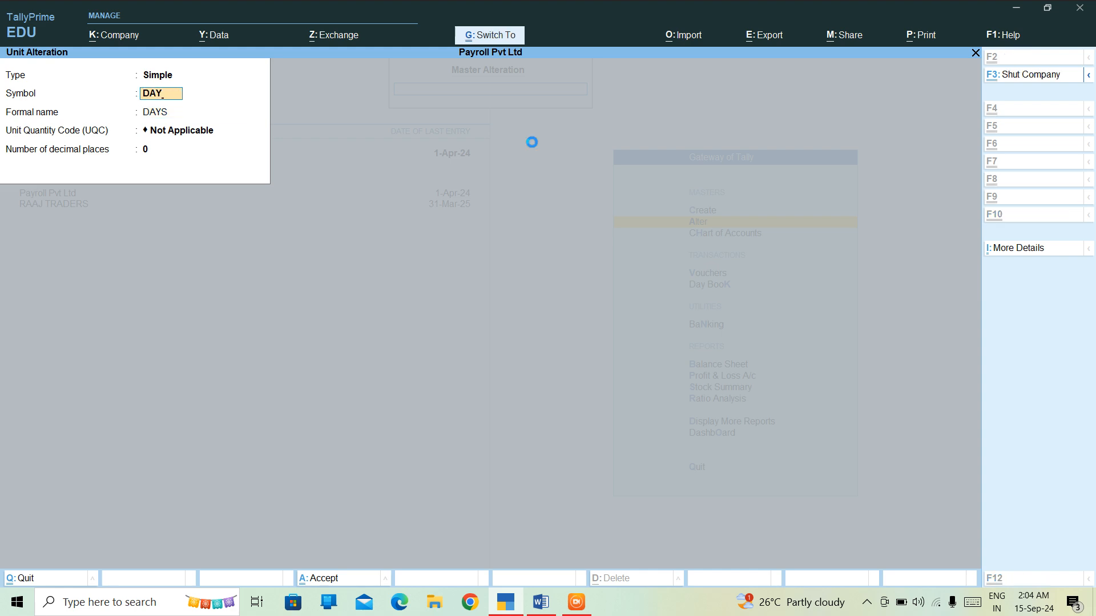
{"action": "key", "text": "ctrl+a"}
Review the simple and compound work units in the payroll units list.
{"action": "key", "text": "Down"}
{"action": "key", "text": "Down"}
{"action": "key", "text": "Down"}
{"action": "key", "text": "Down"}
{"action": "key", "text": "Down"}
{"action": "key", "text": "Down"}
{"action": "key", "text": "Down"}
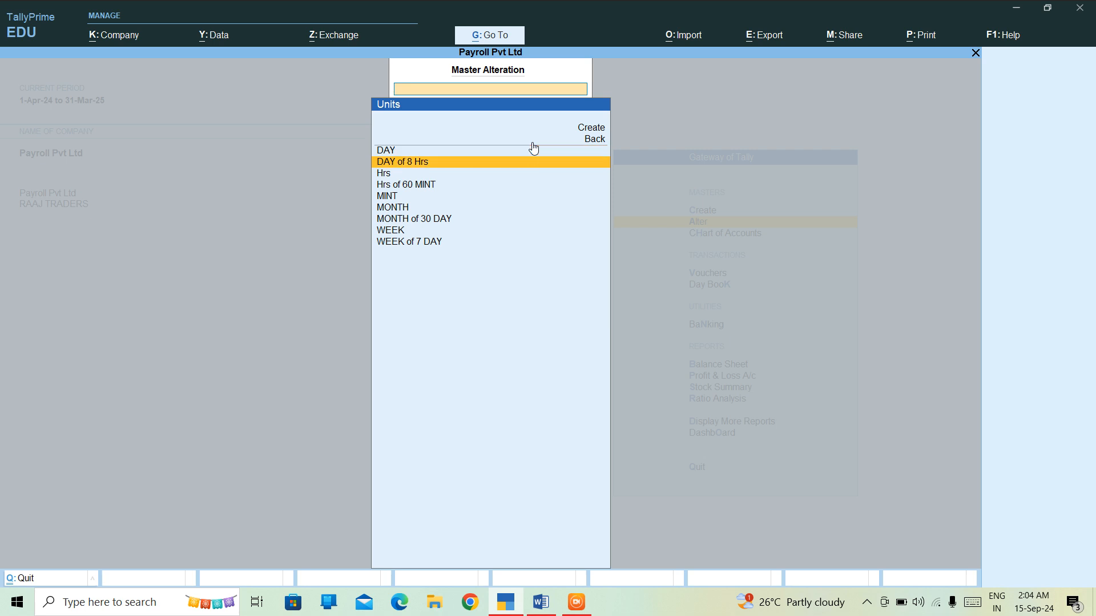
{"action": "key", "text": "Down"}
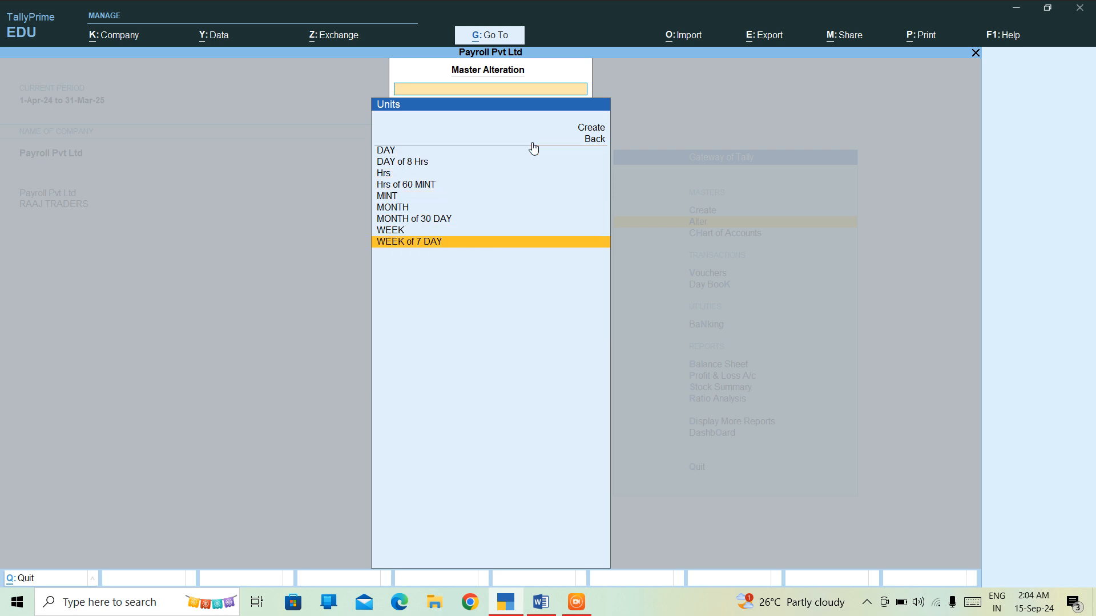
{"action": "key", "text": "Escape"}
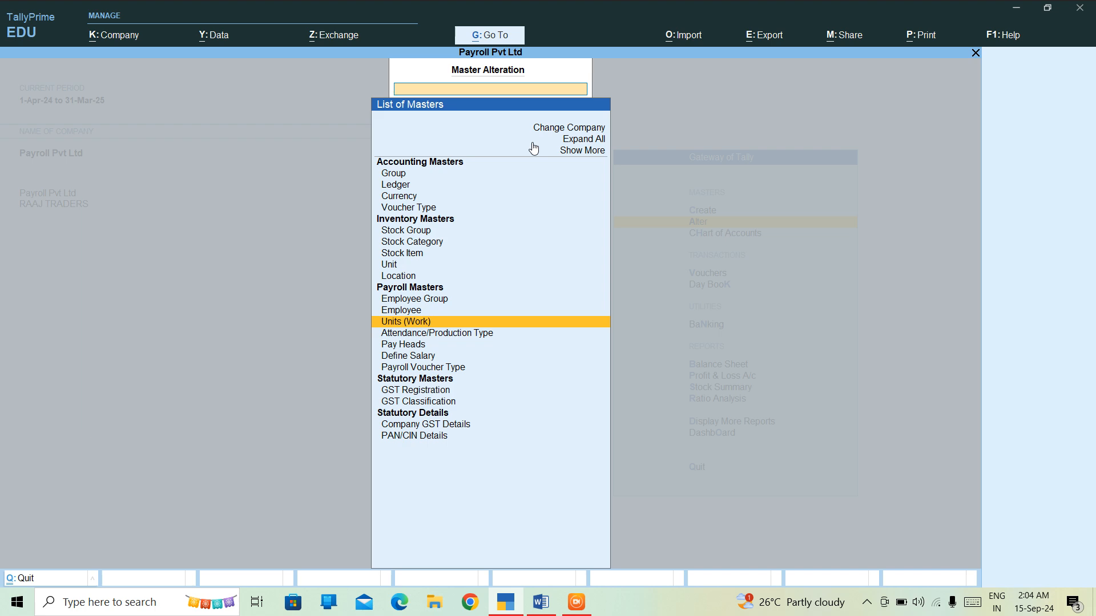
Examine the parent, attendance type and period type of the attendance type ABSENT.
{"action": "key", "text": "Down"}
{"action": "key", "text": "Return"}
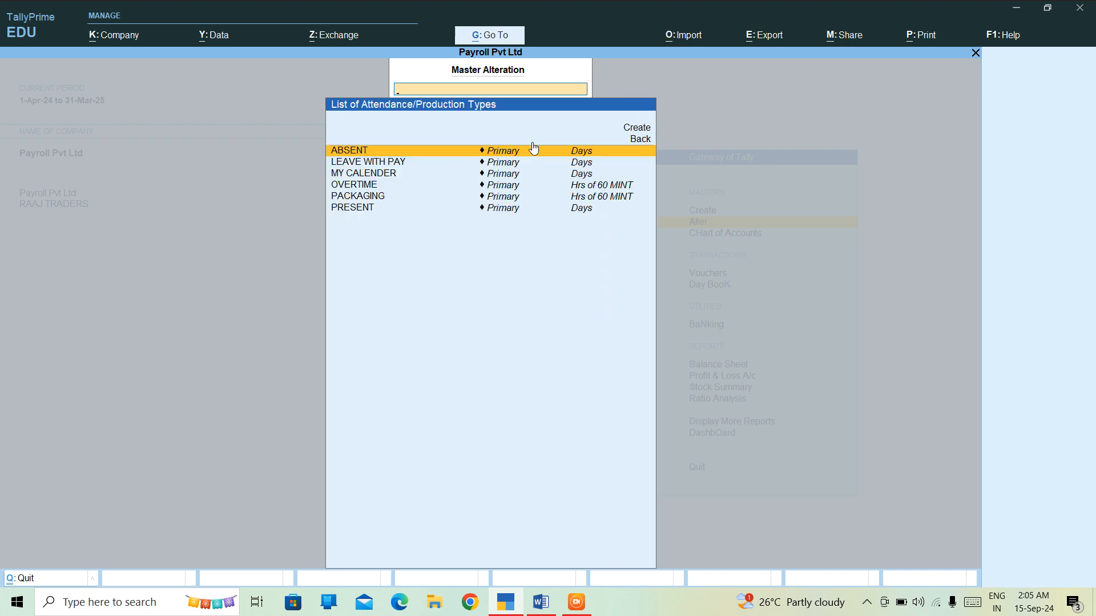
{"action": "key", "text": "Return"}
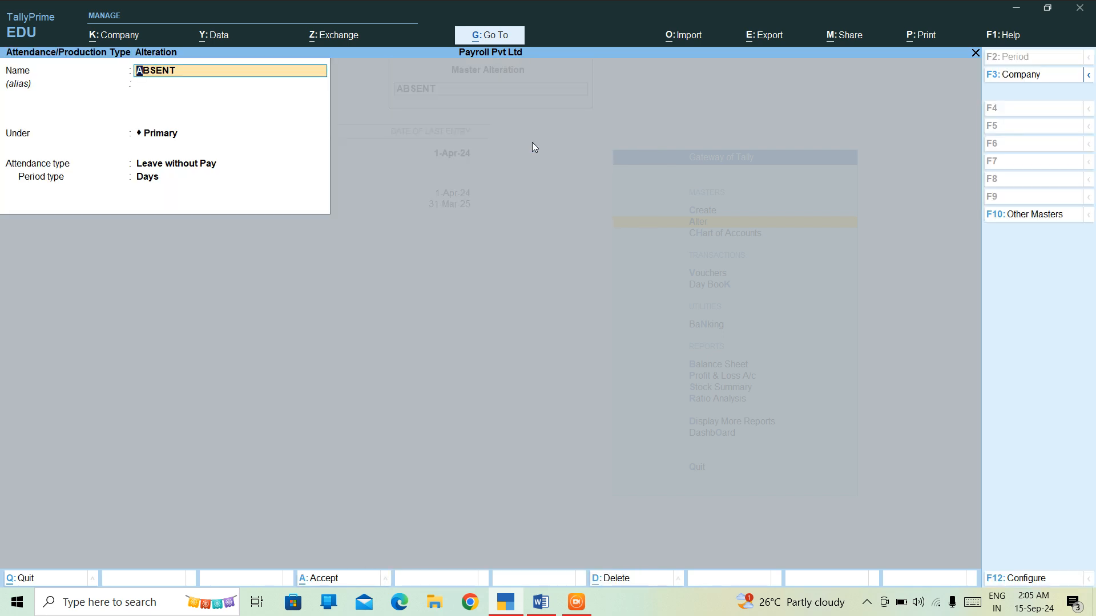
{"action": "key", "text": "ctrl+a"}
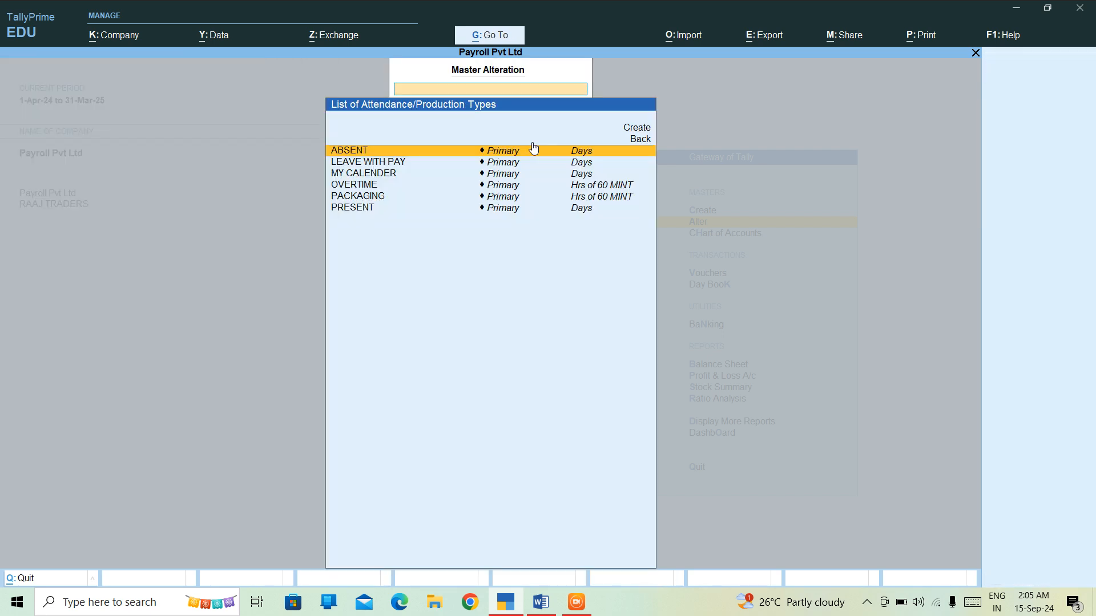
{"action": "key", "text": "Return"}
{"action": "key", "text": "Return"}
{"action": "key", "text": "Return"}
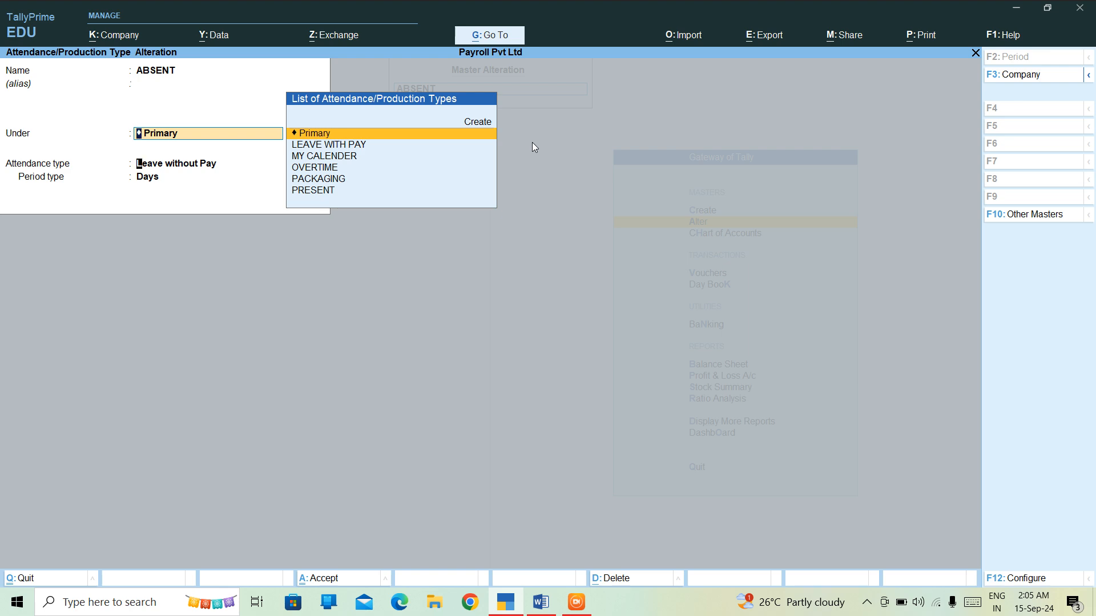
{"action": "key", "text": "Return"}
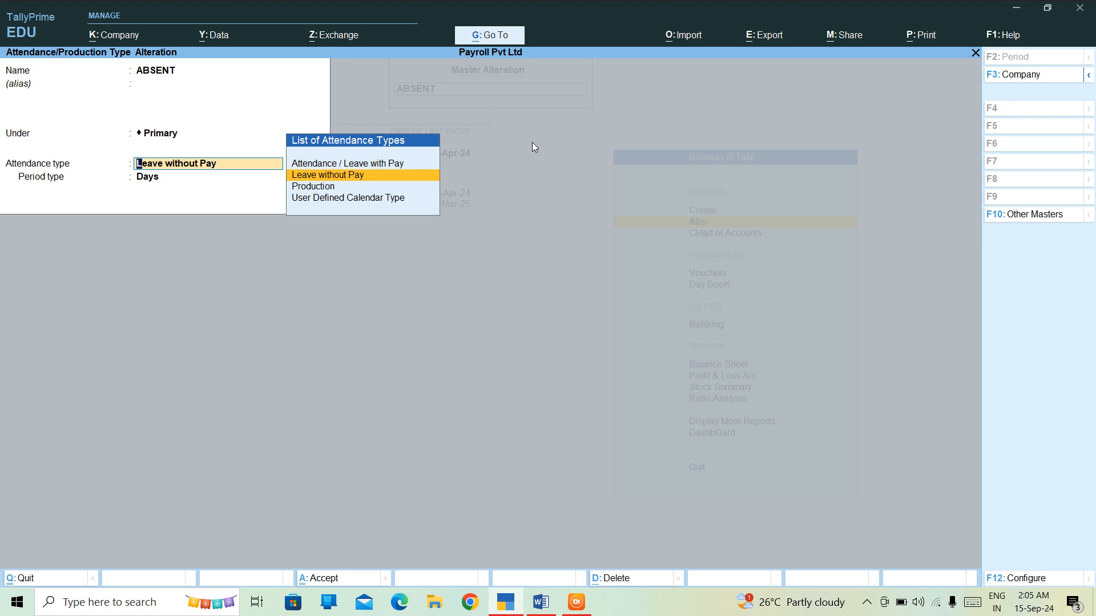
{"action": "key", "text": "Return"}
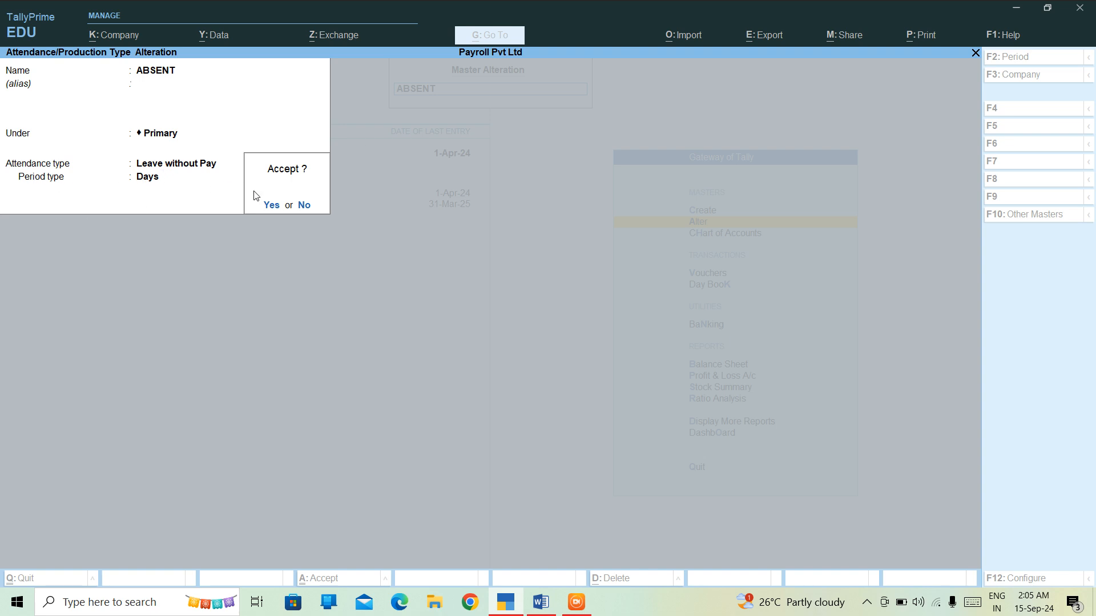
{"action": "key", "text": "Escape"}
Place the attendance type ABSENT under LEAVE WITH PAY and save it.
{"action": "key", "text": "Return"}
{"action": "key", "text": "Return"}
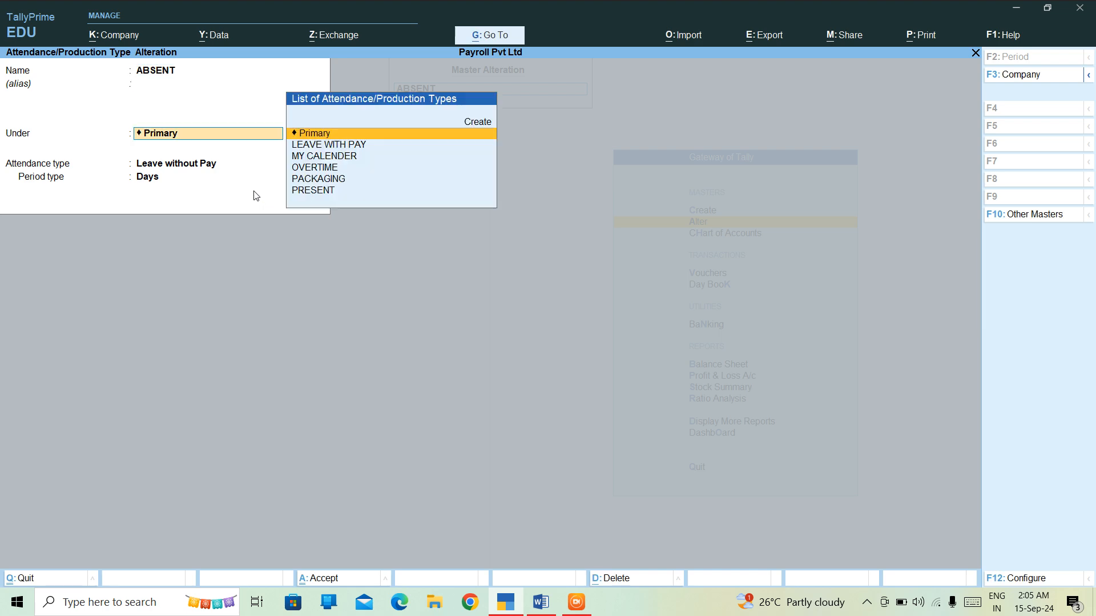
{"action": "key", "text": "Down"}
{"action": "key", "text": "Down"}
{"action": "key", "text": "Up"}
{"action": "key", "text": "Up"}
{"action": "key", "text": "Down"}
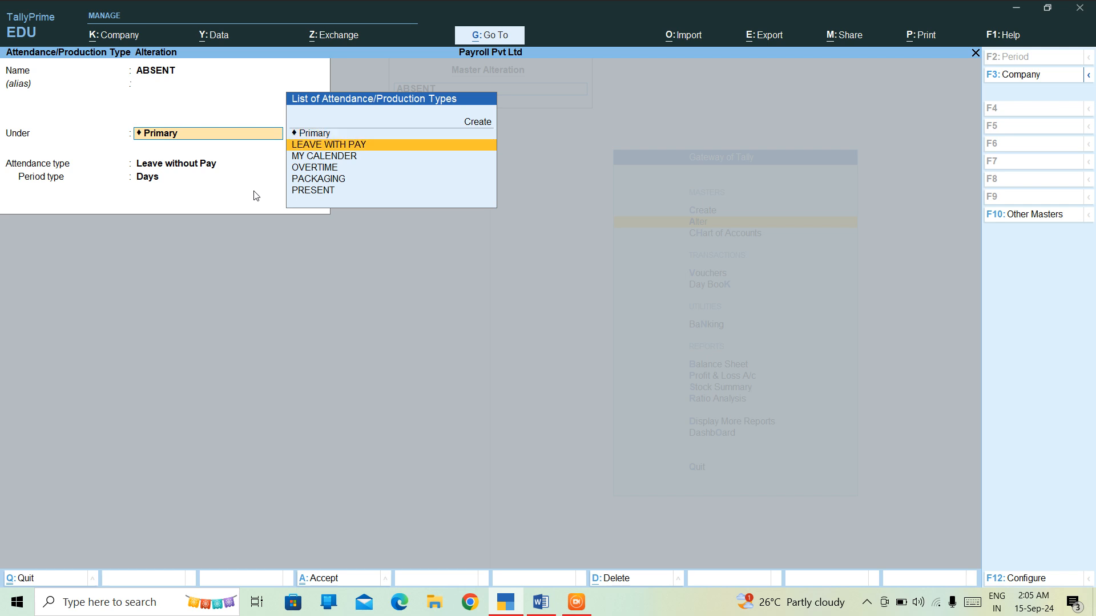
{"action": "key", "text": "Return"}
{"action": "key", "text": "Return"}
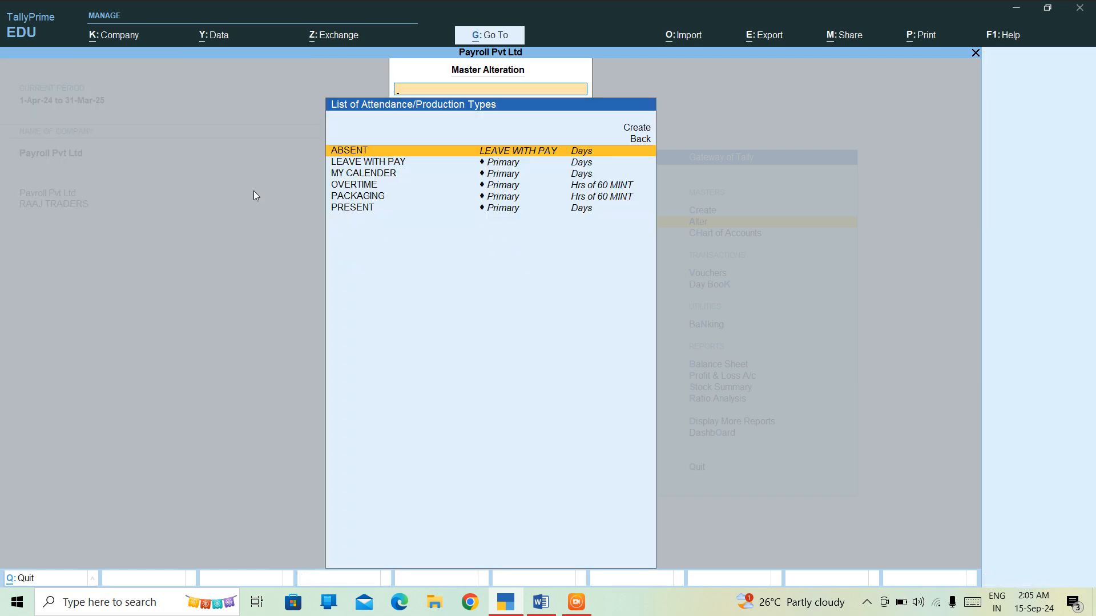
Go through the alteration details of the attendance type LEAVE WITH PAY, accepting the existing values.
{"action": "key", "text": "Down"}
{"action": "key", "text": "Return"}
{"action": "key", "text": "Return"}
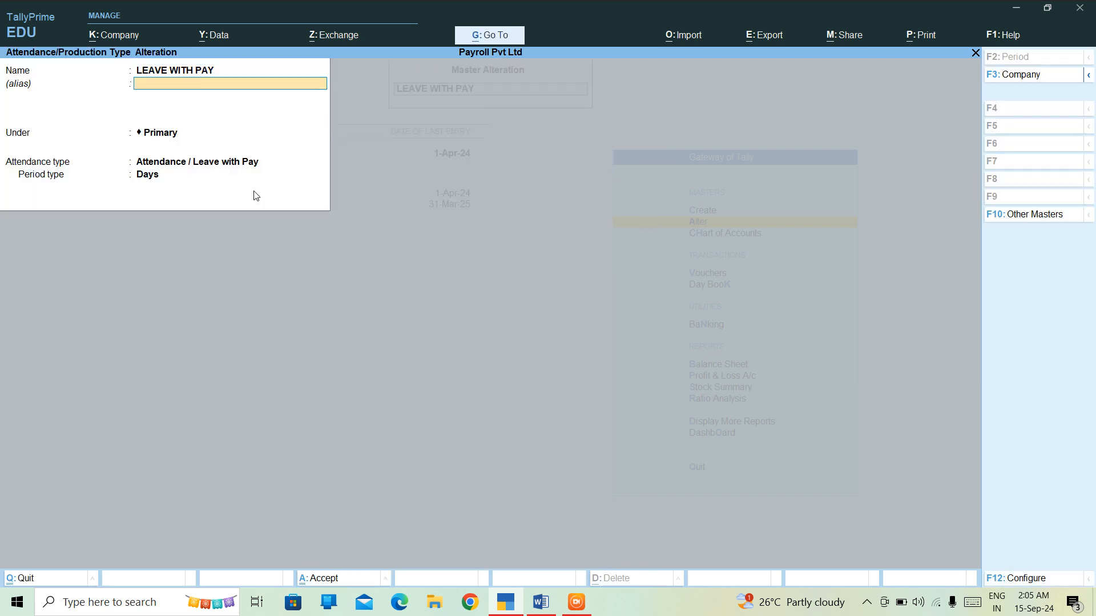
{"action": "key", "text": "Return"}
{"action": "key", "text": "Return"}
{"action": "key", "text": "Return"}
{"action": "key", "text": "Return"}
{"action": "key", "text": "Return"}
Change the unit of the production type PACKAGING to DAY of 8 Hrs and save it.
{"action": "key", "text": "Down"}
{"action": "key", "text": "Down"}
{"action": "key", "text": "Down"}
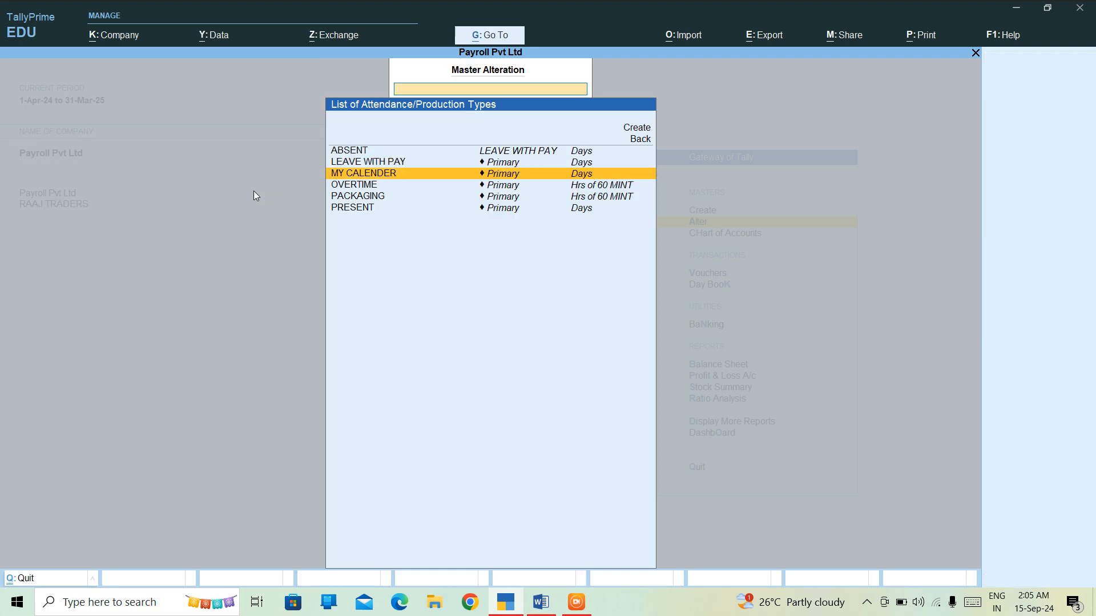
{"action": "key", "text": "Return"}
{"action": "key", "text": "Return"}
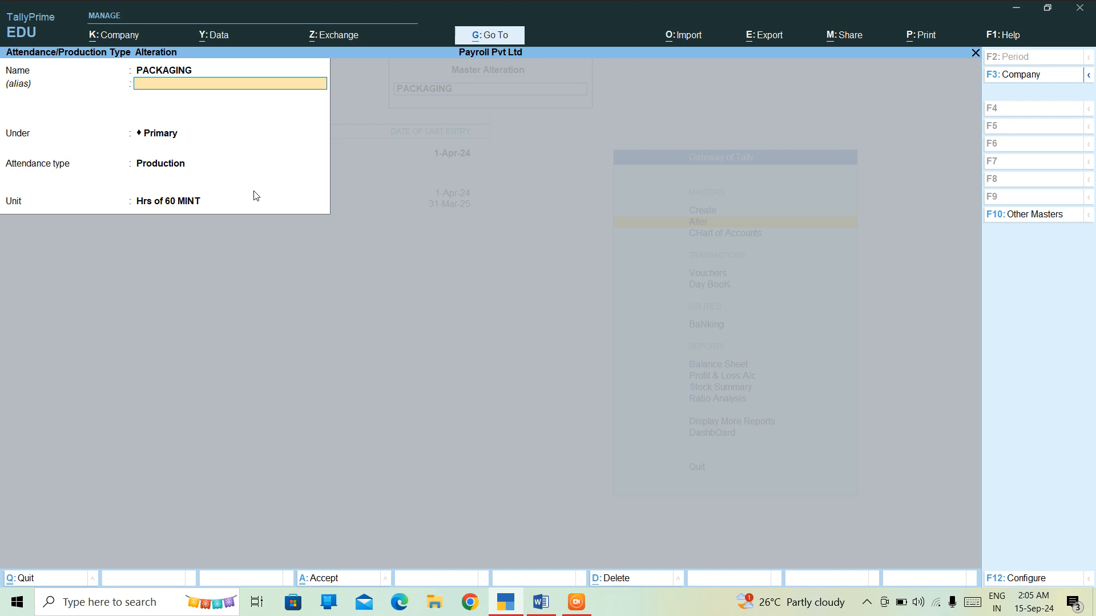
{"action": "key", "text": "Return"}
{"action": "key", "text": "Return"}
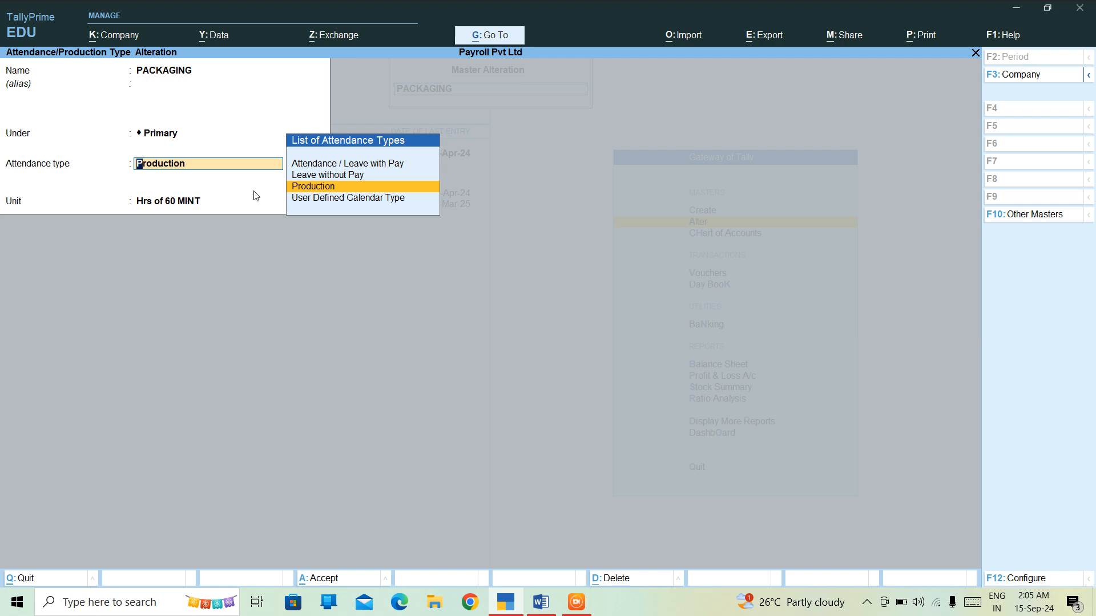
{"action": "key", "text": "Return"}
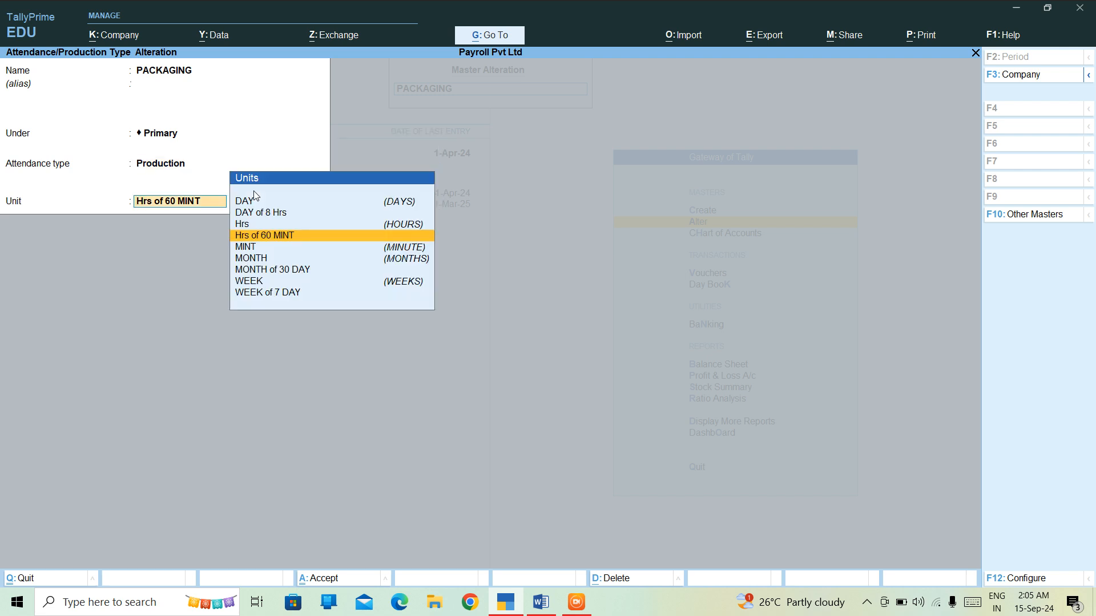
{"action": "key", "text": "Up"}
{"action": "key", "text": "Up"}
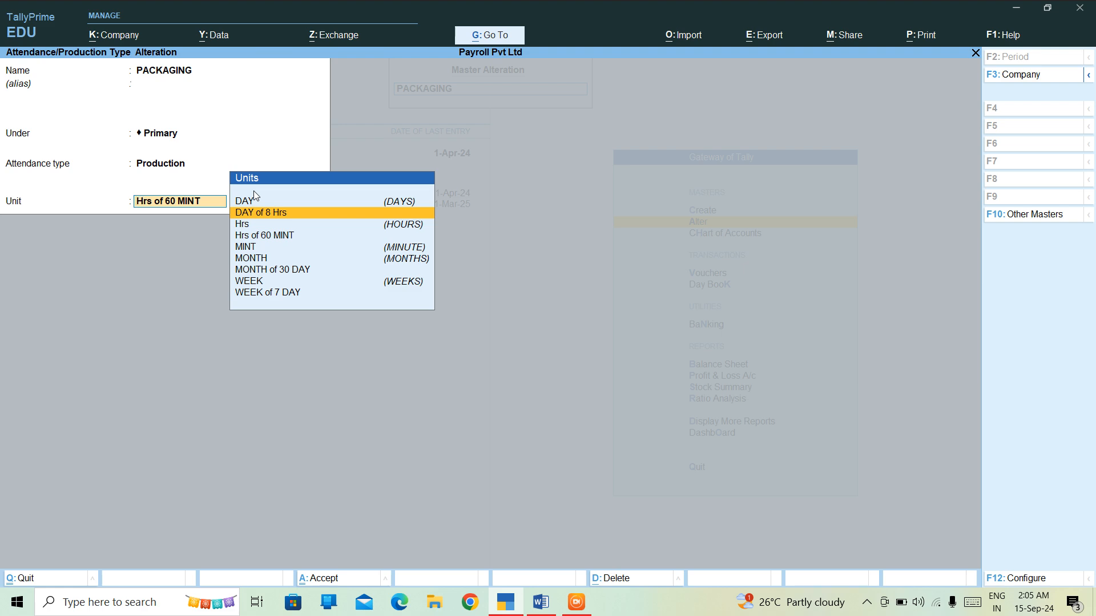
{"action": "key", "text": "Return"}
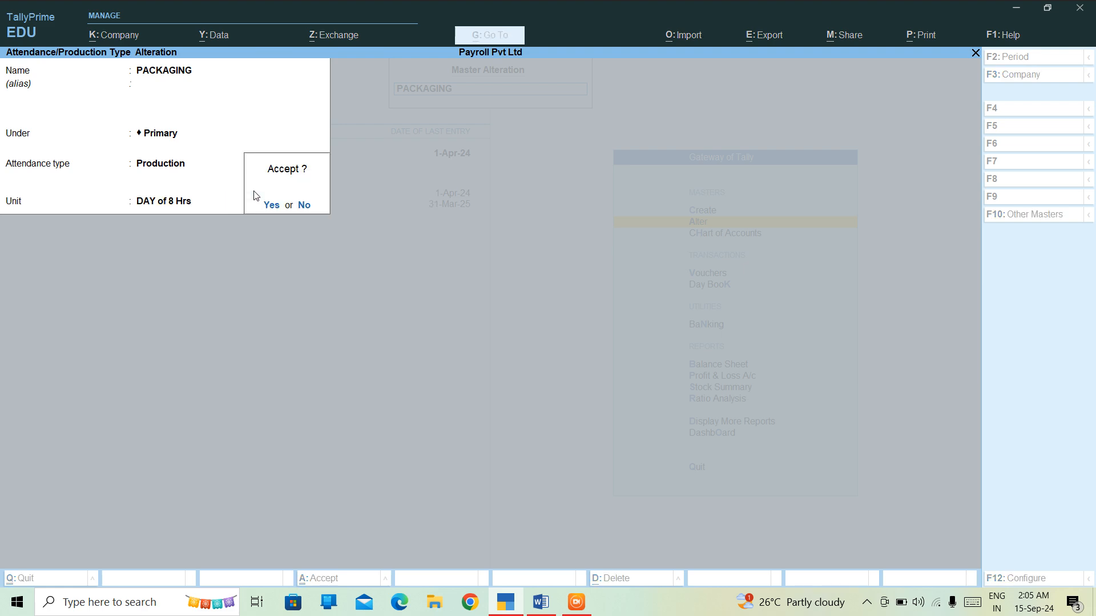
{"action": "key", "text": "Return"}
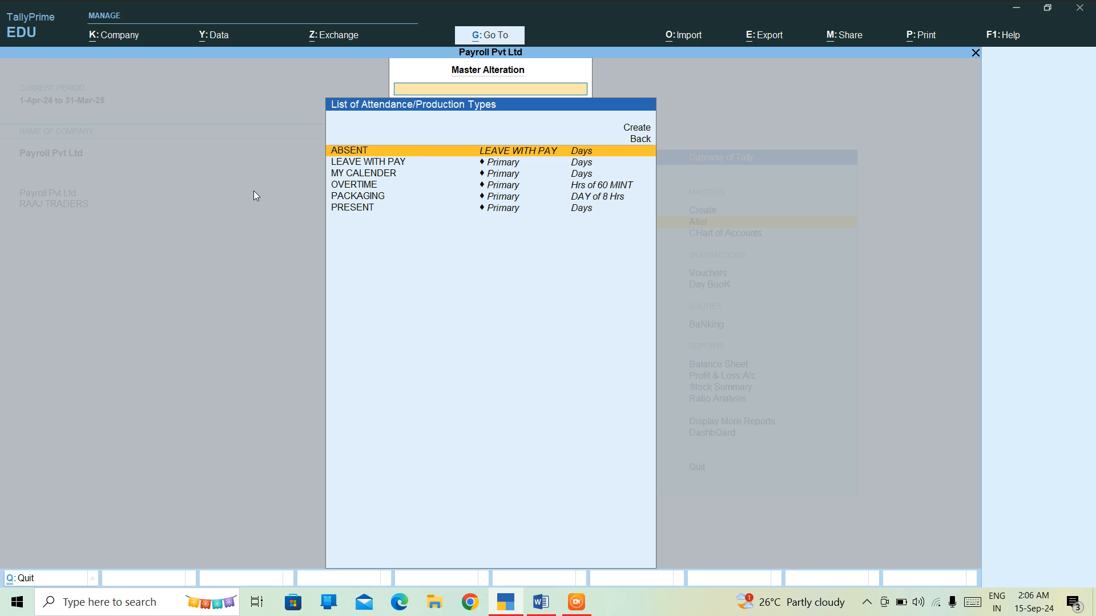
Set the unit of the production type PACKAGING back to Hrs of 60 MINT, save it and leave master alteration.
{"action": "key", "text": "Down"}
{"action": "key", "text": "Down"}
{"action": "key", "text": "Down"}
{"action": "key", "text": "Down"}
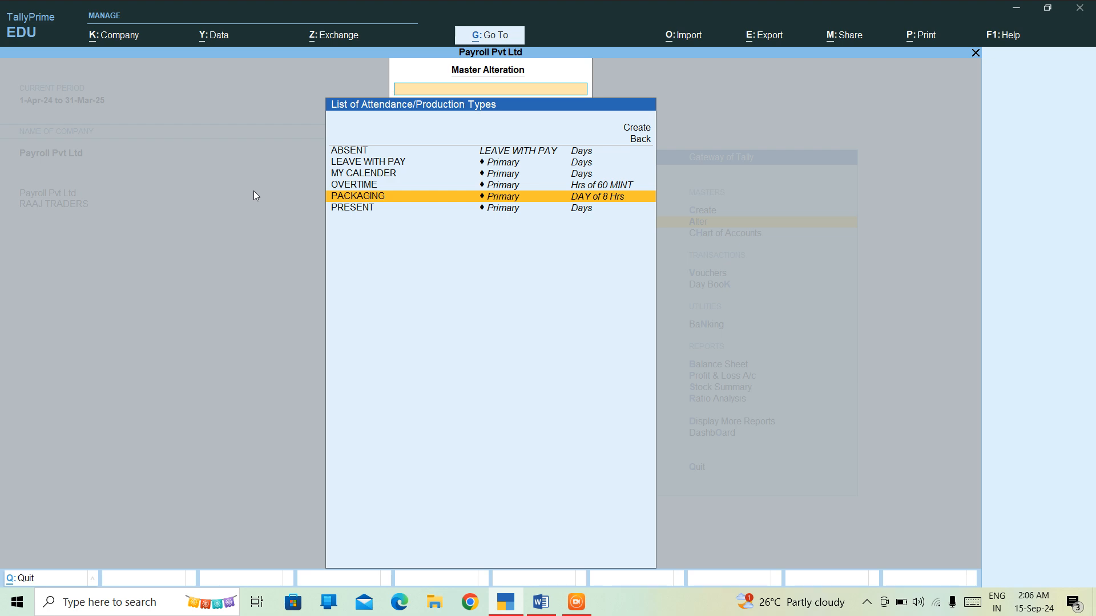
{"action": "key", "text": "Return"}
{"action": "key", "text": "Return"}
{"action": "key", "text": "Return"}
{"action": "key", "text": "Return"}
{"action": "key", "text": "Return"}
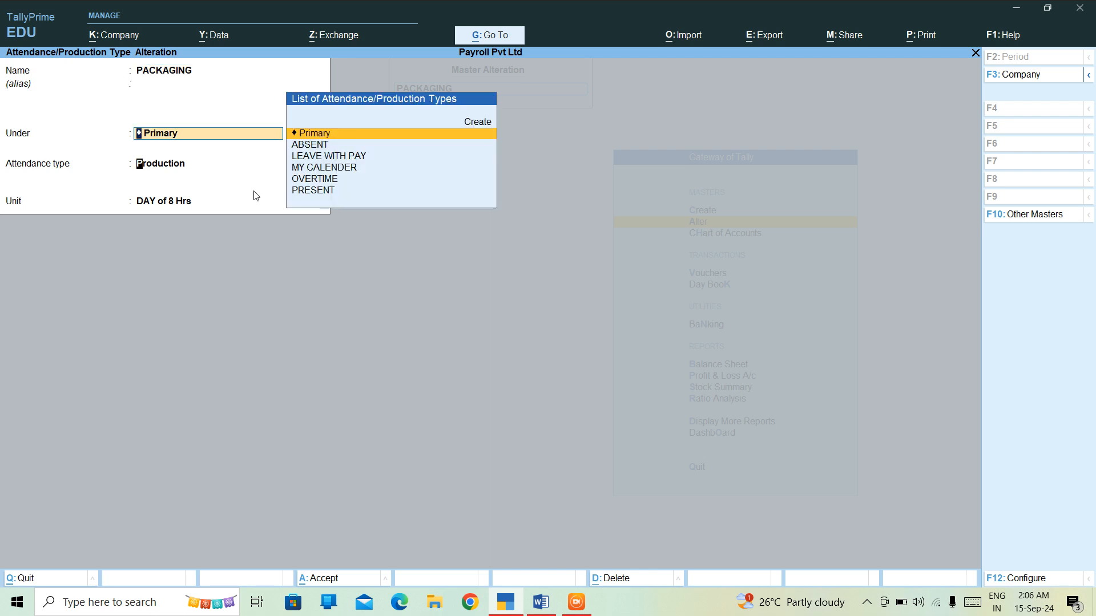
{"action": "key", "text": "Down"}
{"action": "key", "text": "Down"}
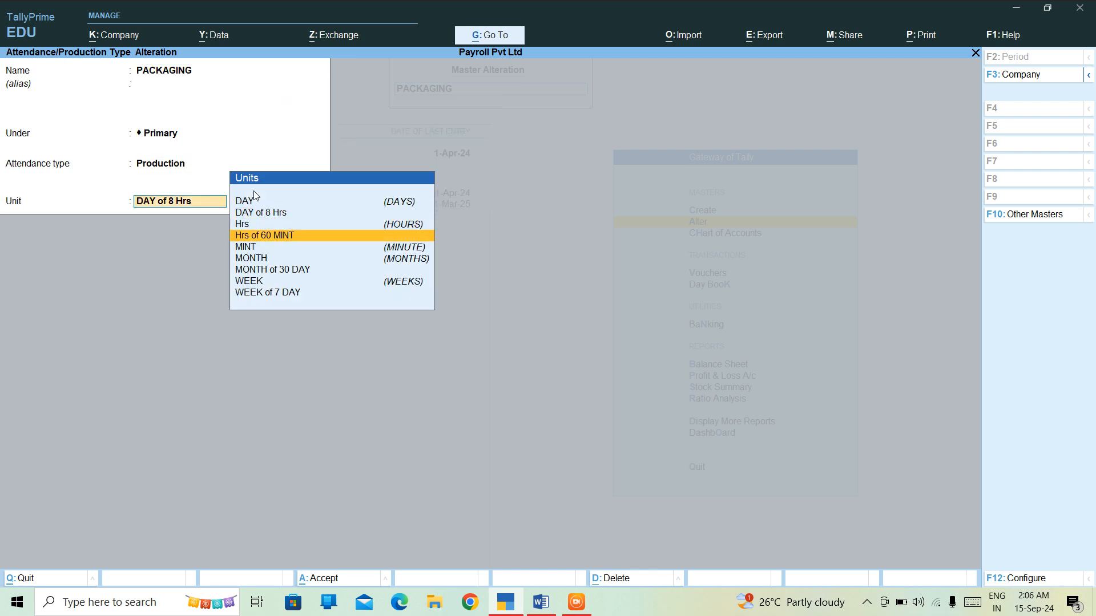
{"action": "key", "text": "Return"}
{"action": "key", "text": "Return"}
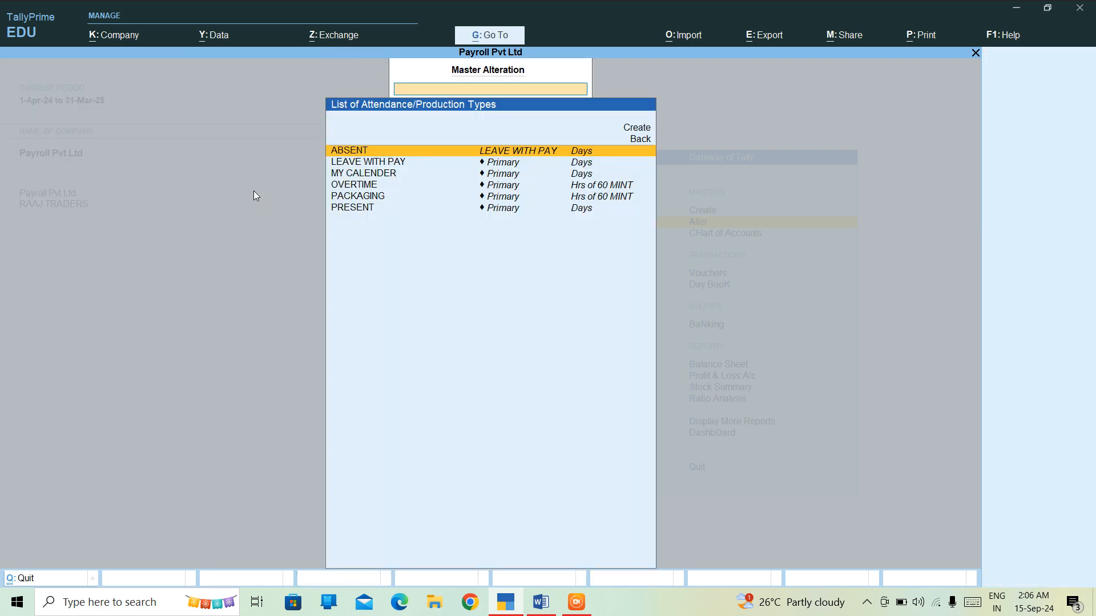
{"action": "key", "text": "Escape"}
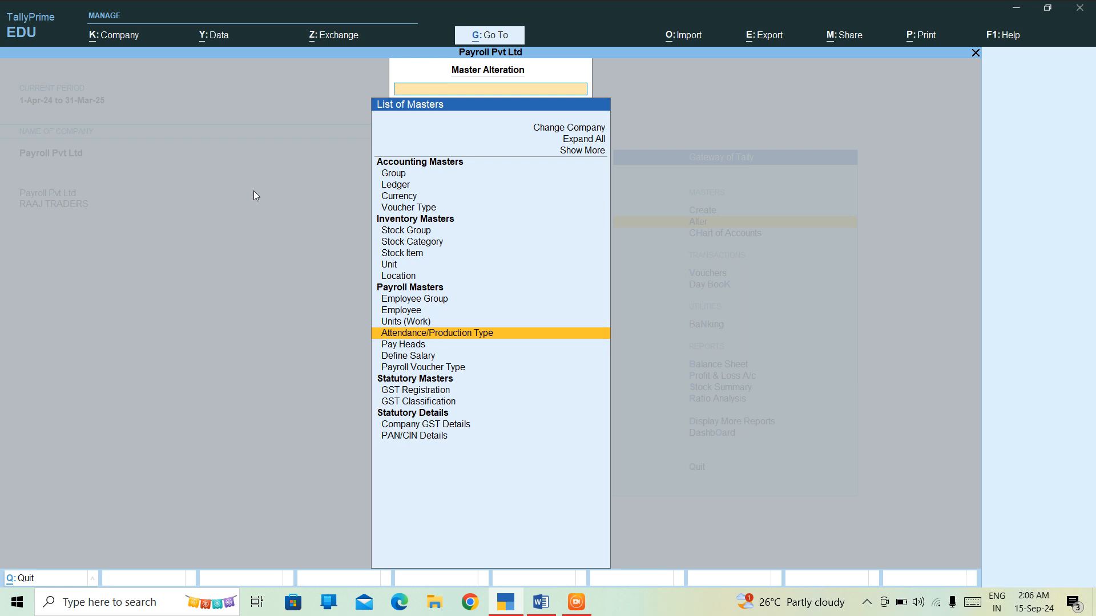
{"action": "key", "text": "Escape"}
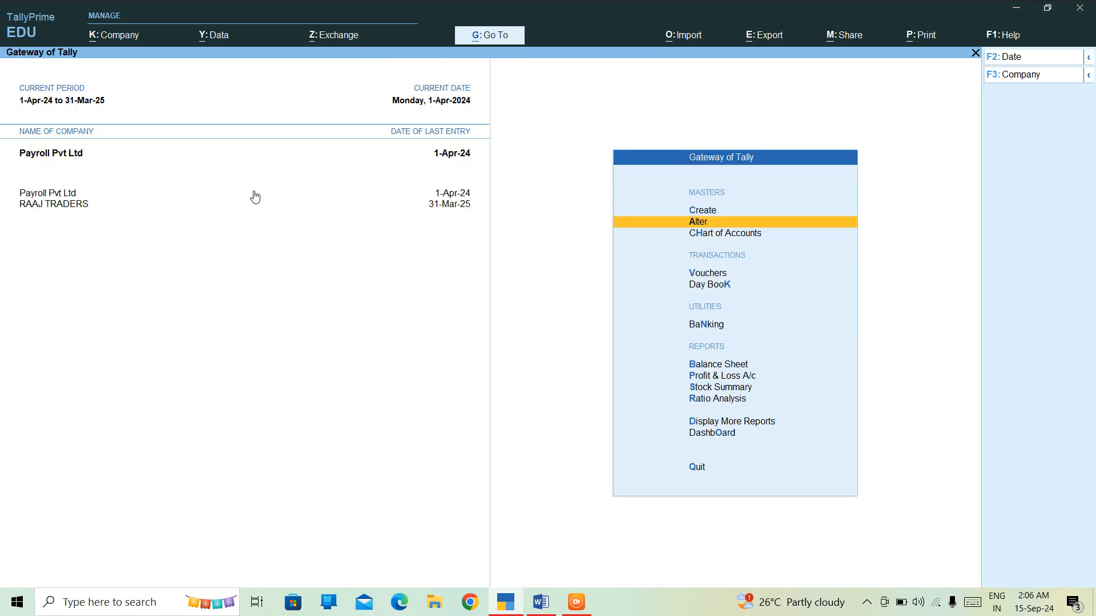
Check the list of existing employees among the alterable payroll masters, then close it.
{"action": "key", "text": "Return"}
{"action": "key", "text": "Down"}
{"action": "key", "text": "Down"}
{"action": "key", "text": "Down"}
{"action": "key", "text": "Down"}
{"action": "key", "text": "Down"}
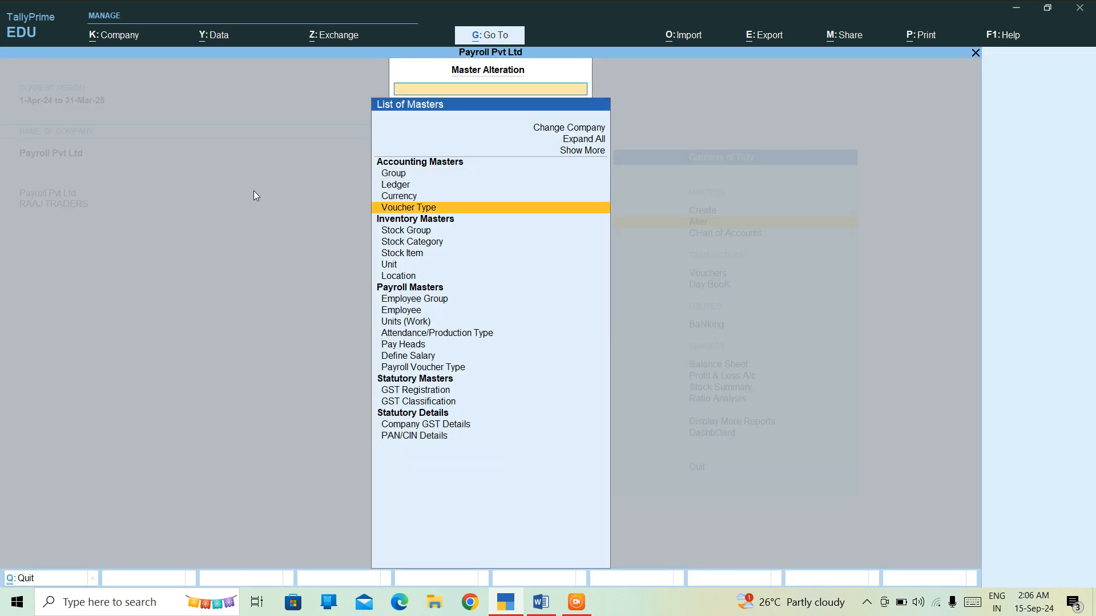
{"action": "key", "text": "Down"}
{"action": "key", "text": "Down"}
{"action": "key", "text": "Down"}
{"action": "key", "text": "Down"}
{"action": "key", "text": "Down"}
{"action": "key", "text": "Return"}
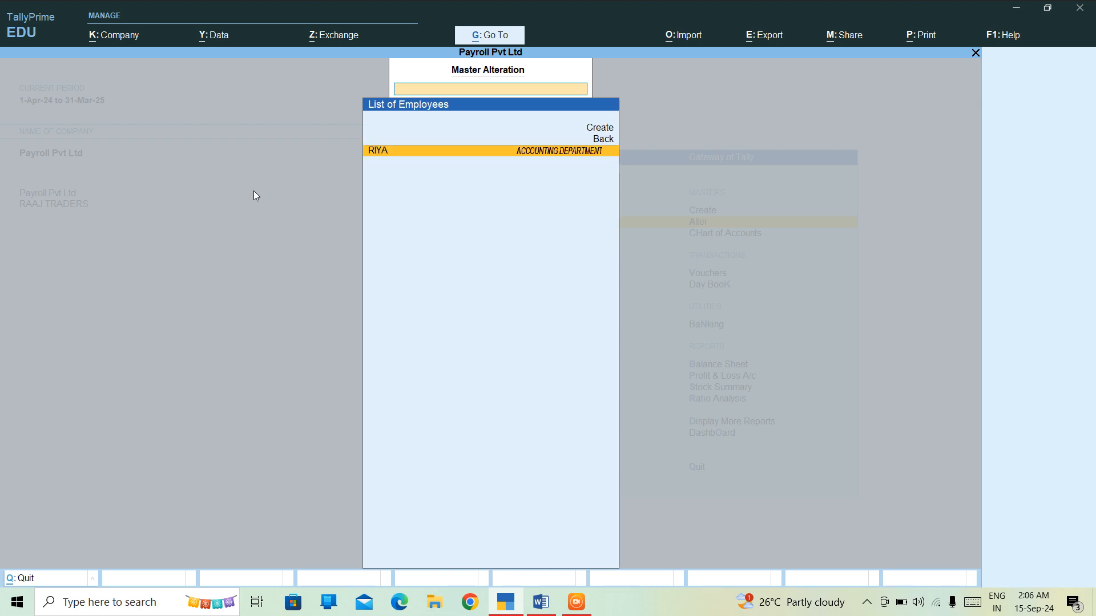
{"action": "key", "text": "Escape"}
{"action": "key", "text": "Escape"}
Start creating a new employee payroll master and enter the employee's name without an alias.
{"action": "key", "text": "Up"}
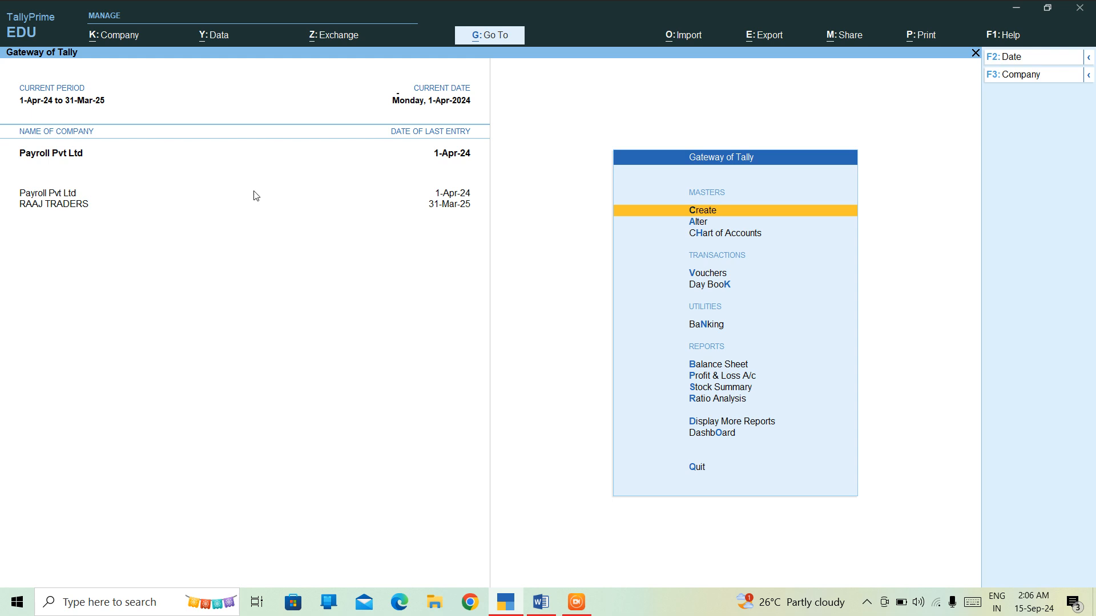
{"action": "key", "text": "Return"}
{"action": "key", "text": "Down"}
{"action": "key", "text": "Down"}
{"action": "key", "text": "Down"}
{"action": "key", "text": "Down"}
{"action": "key", "text": "Down"}
{"action": "key", "text": "Down"}
{"action": "key", "text": "Down"}
{"action": "key", "text": "Down"}
{"action": "key", "text": "Down"}
{"action": "key", "text": "Down"}
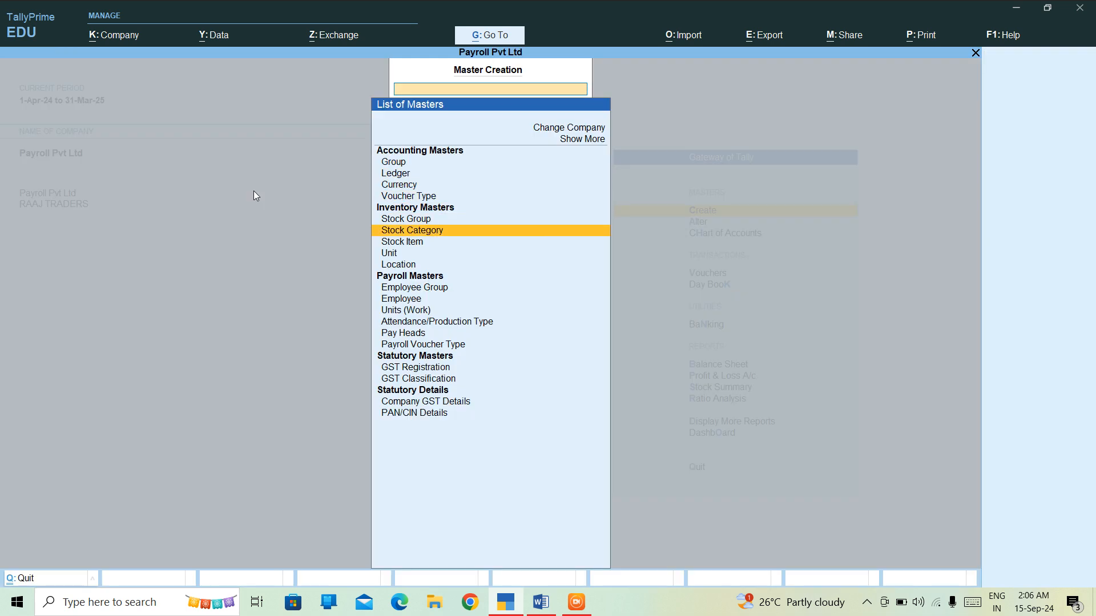
{"action": "key", "text": "Return"}
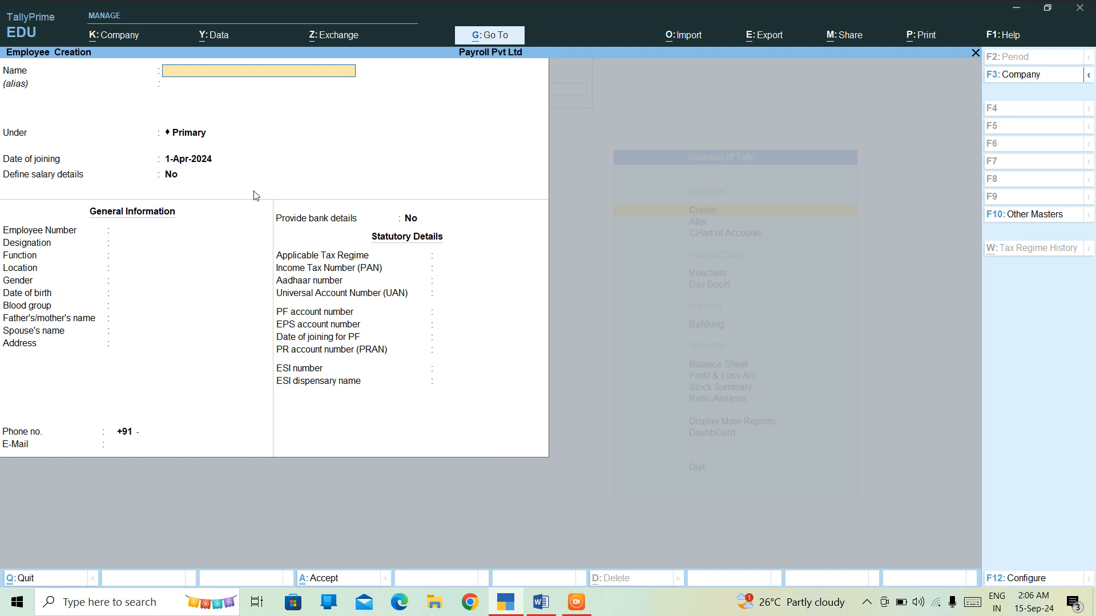
{"action": "type", "text": "RAHUL"}
{"action": "key", "text": "Return"}
{"action": "key", "text": "Return"}
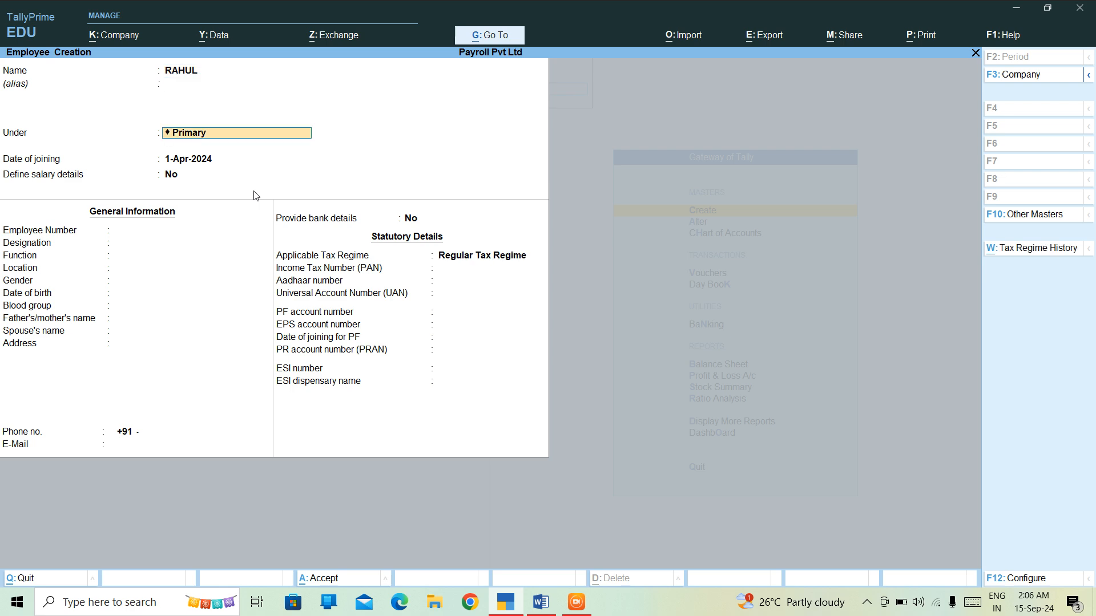
Place the new employee under IT DEPARTMENT, keeping the joining date 1-Apr-2024 and salary details set to No.
{"action": "key", "text": "Up"}
{"action": "key", "text": "Return"}
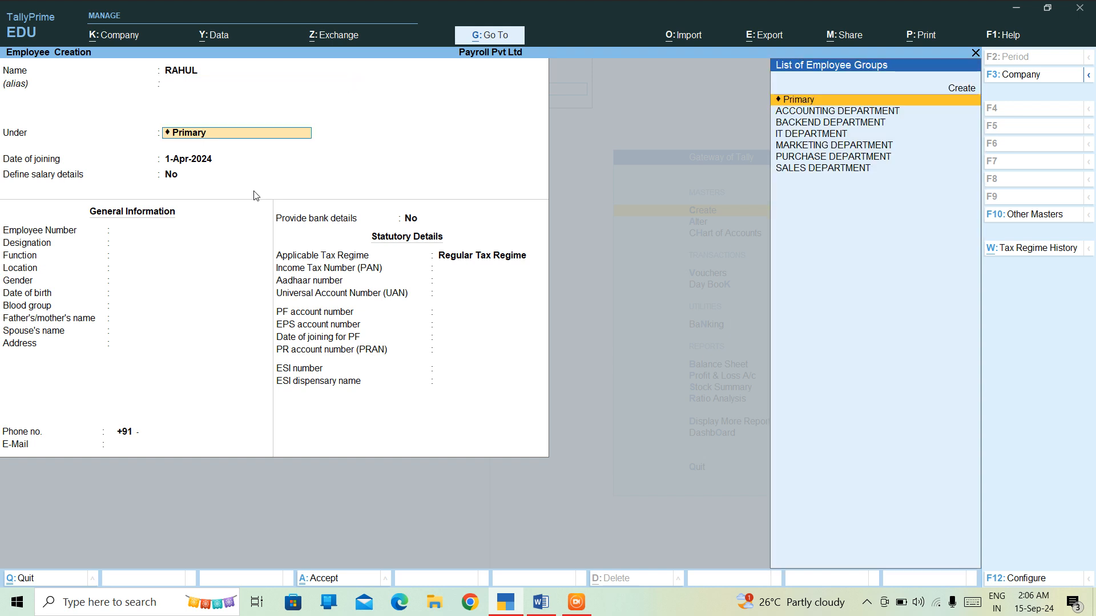
{"action": "key", "text": "Down"}
{"action": "key", "text": "Down"}
{"action": "key", "text": "Down"}
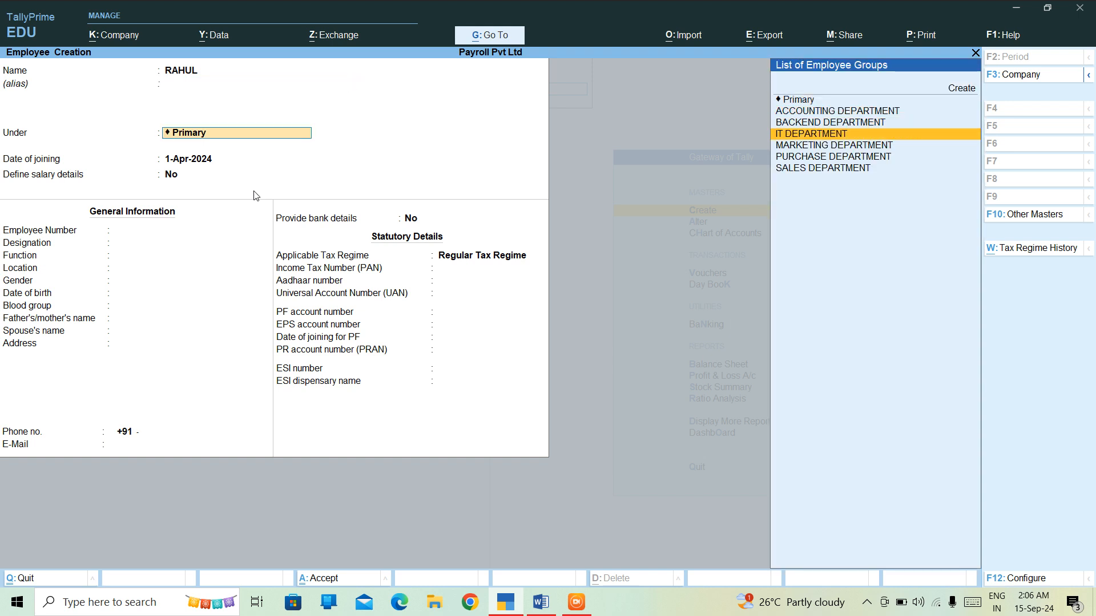
{"action": "key", "text": "Return"}
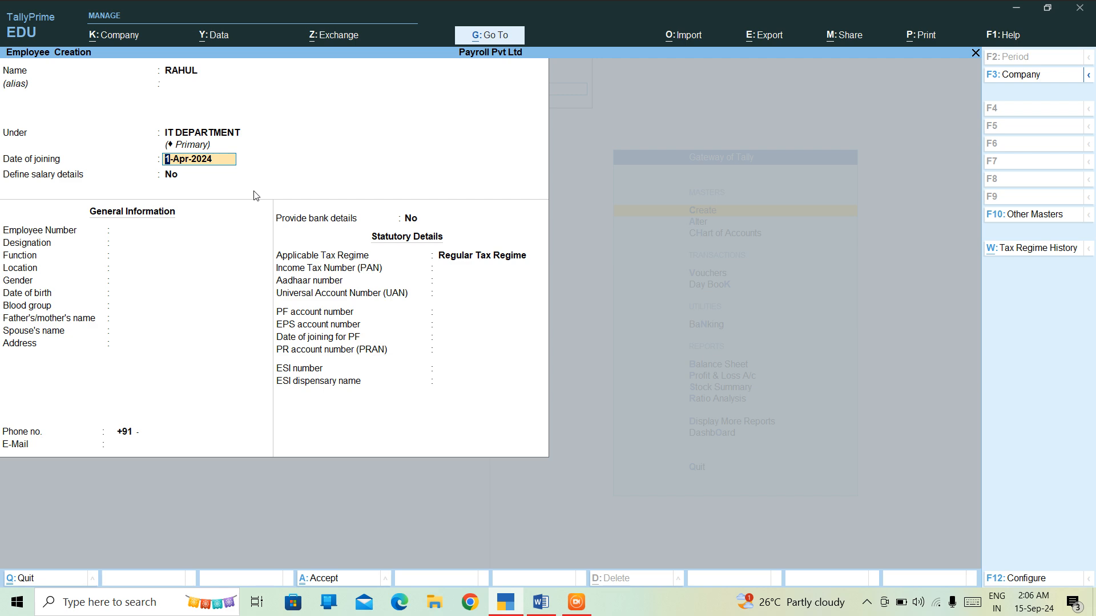
{"action": "key", "text": "Return"}
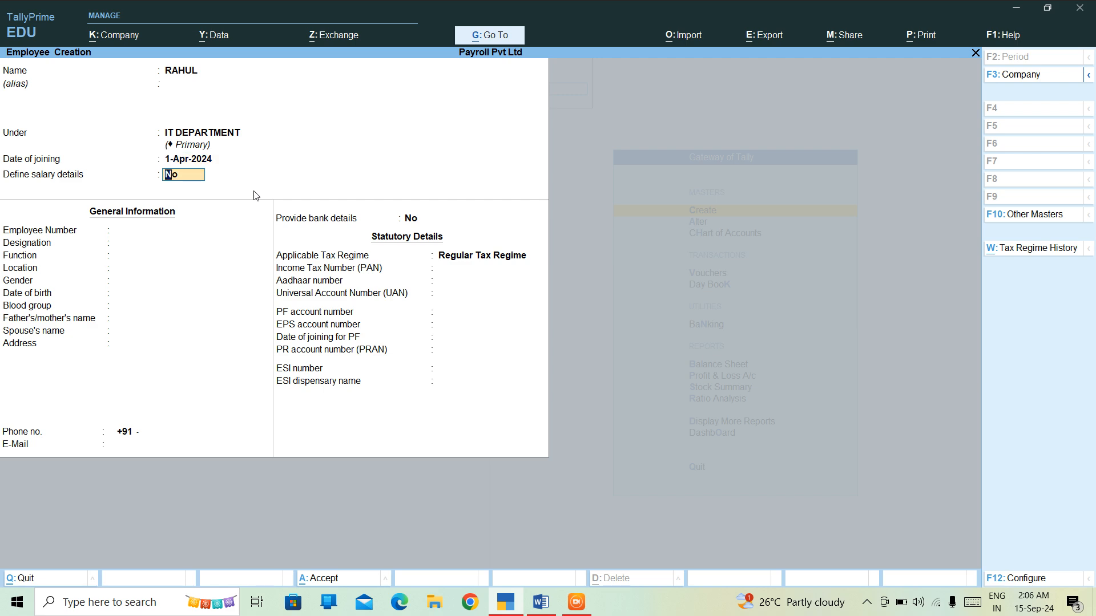
{"action": "key", "text": "Return"}
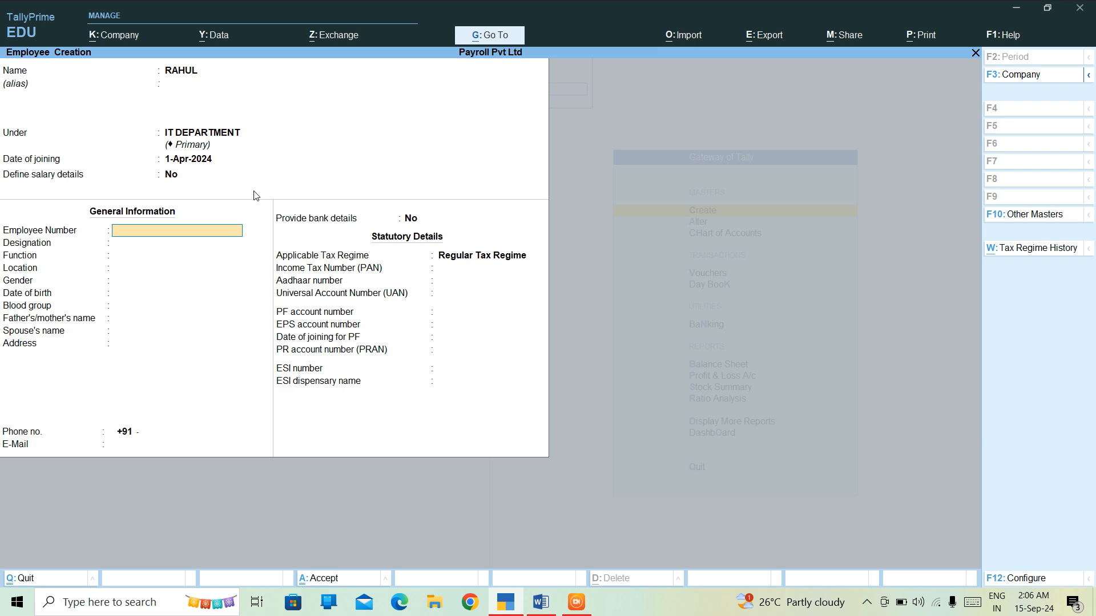
Fill in the employee number, the designation SOFTWARE ENGINEER and the function SOFTWARE.
{"action": "type", "text": "XYZ112"}
{"action": "key", "text": "Return"}
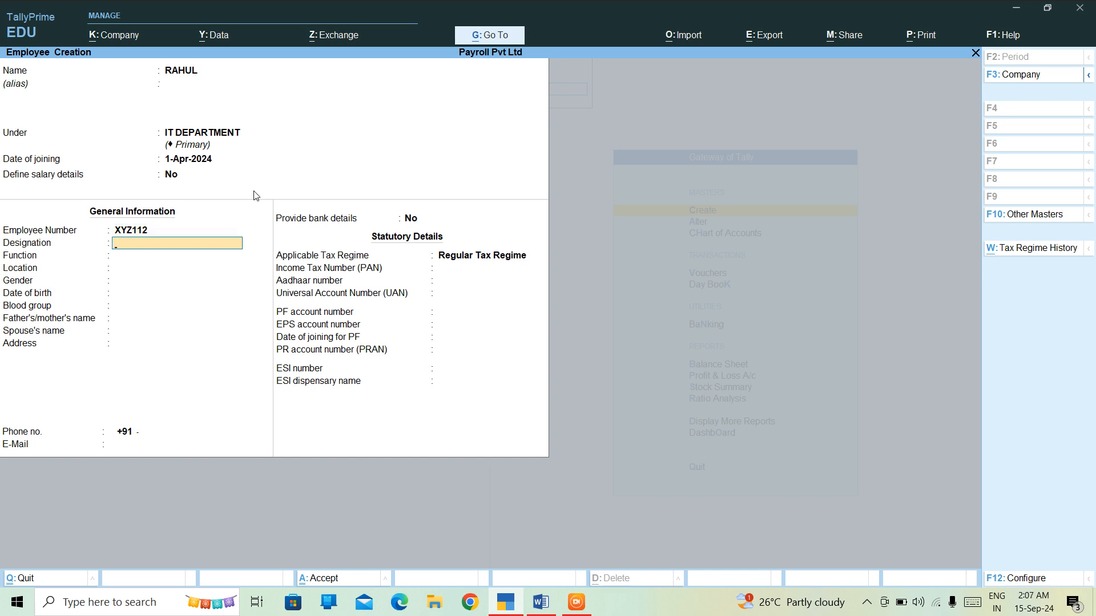
{"action": "type", "text": "SOFTWARE ENGINEER"}
{"action": "key", "text": "Return"}
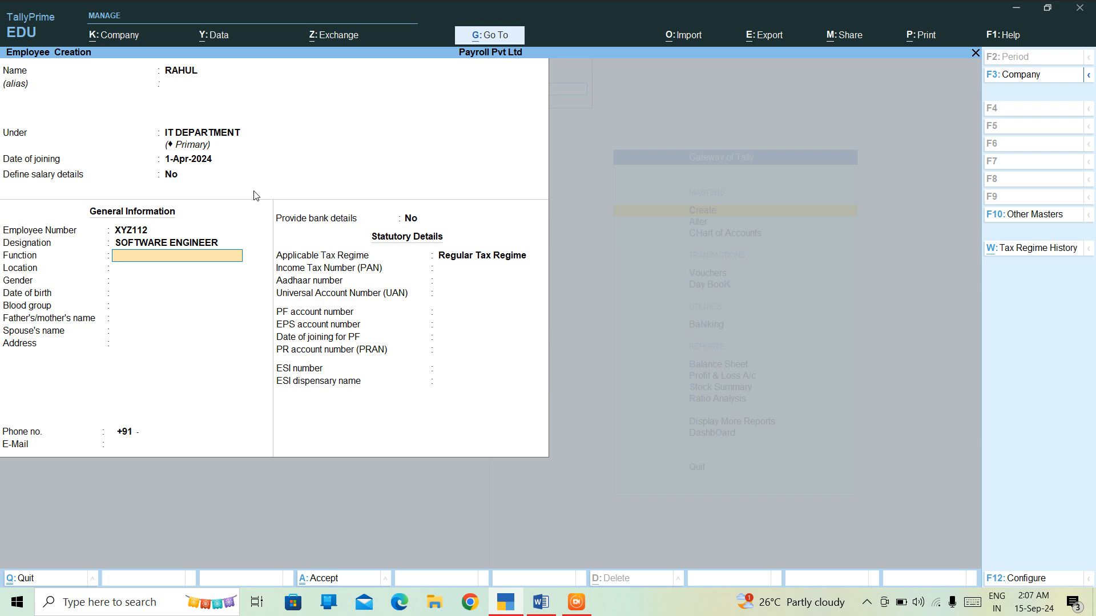
{"action": "type", "text": "SAFTWARE"}
{"action": "key", "text": "Return"}
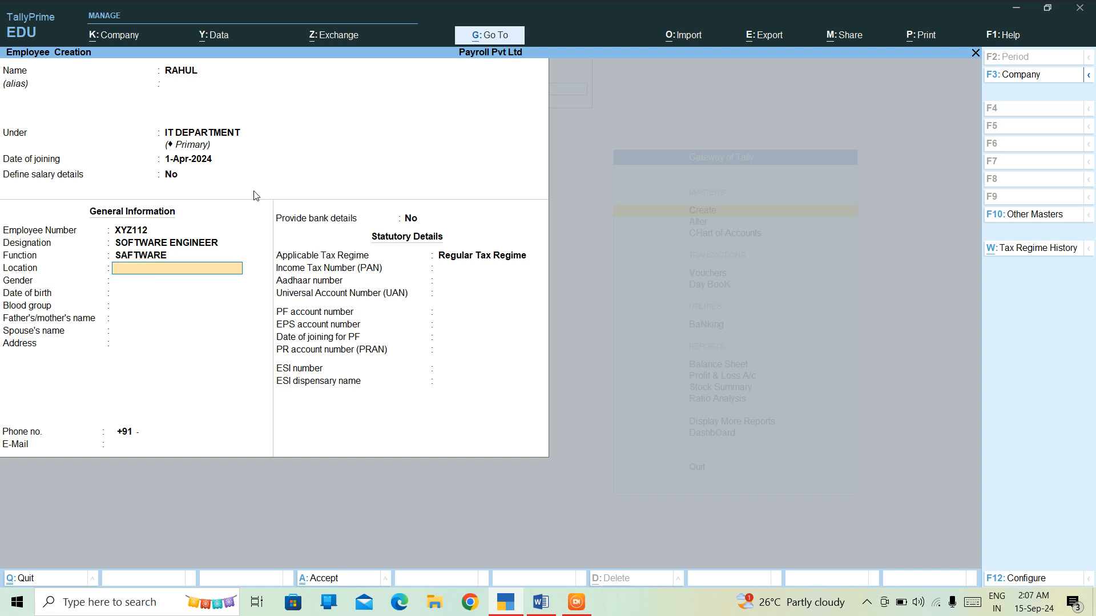
{"action": "key", "text": "BackSpace"}
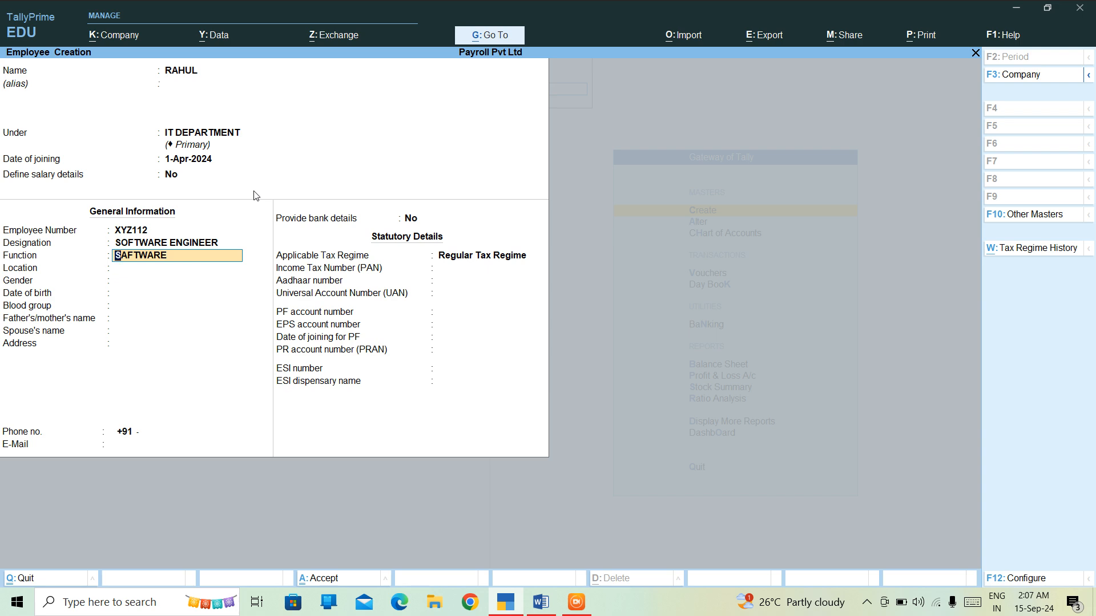
{"action": "type", "text": "SOFTWARE"}
{"action": "key", "text": "Return"}
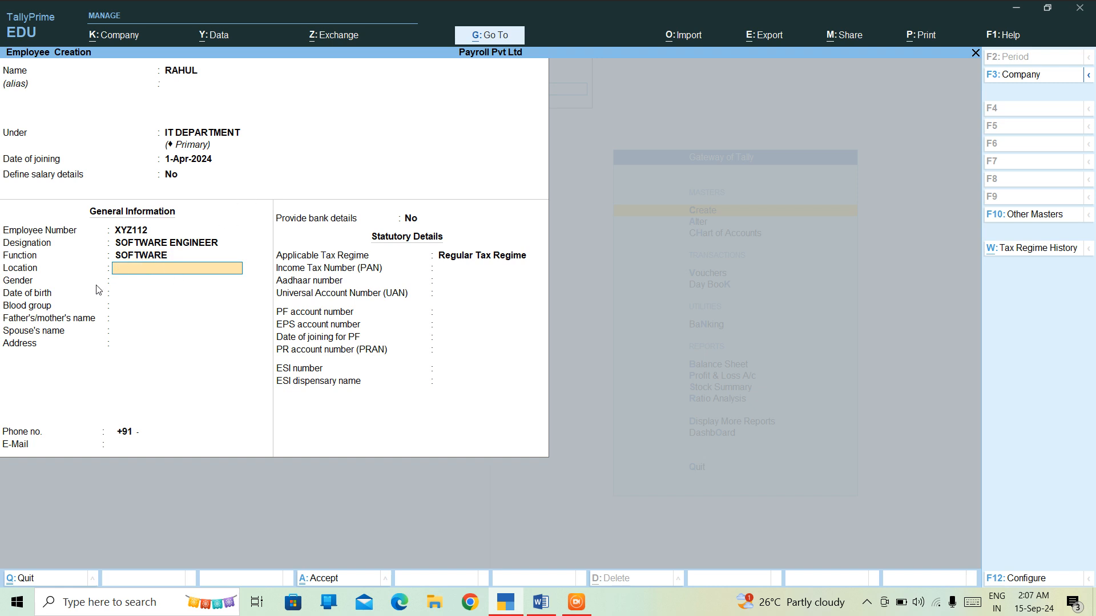
Set the employee's location to TILAK NAGAR and gender to Male.
{"action": "type", "text": "TILAK NAGAR"}
{"action": "key", "text": "Return"}
{"action": "key", "text": "Down"}
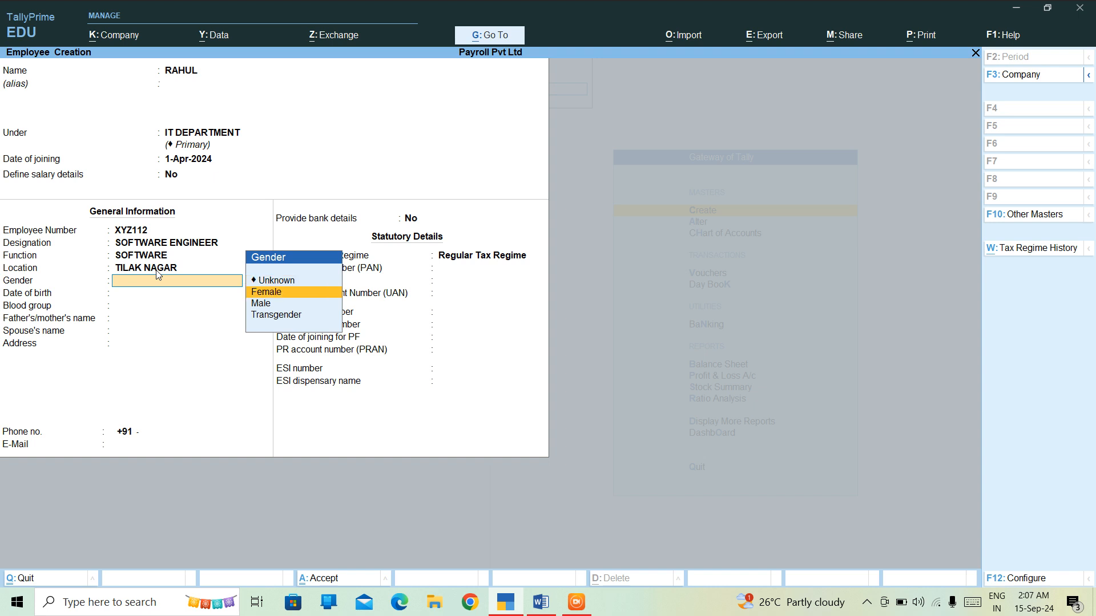
{"action": "key", "text": "Down"}
{"action": "key", "text": "Down"}
{"action": "key", "text": "Up"}
{"action": "key", "text": "Return"}
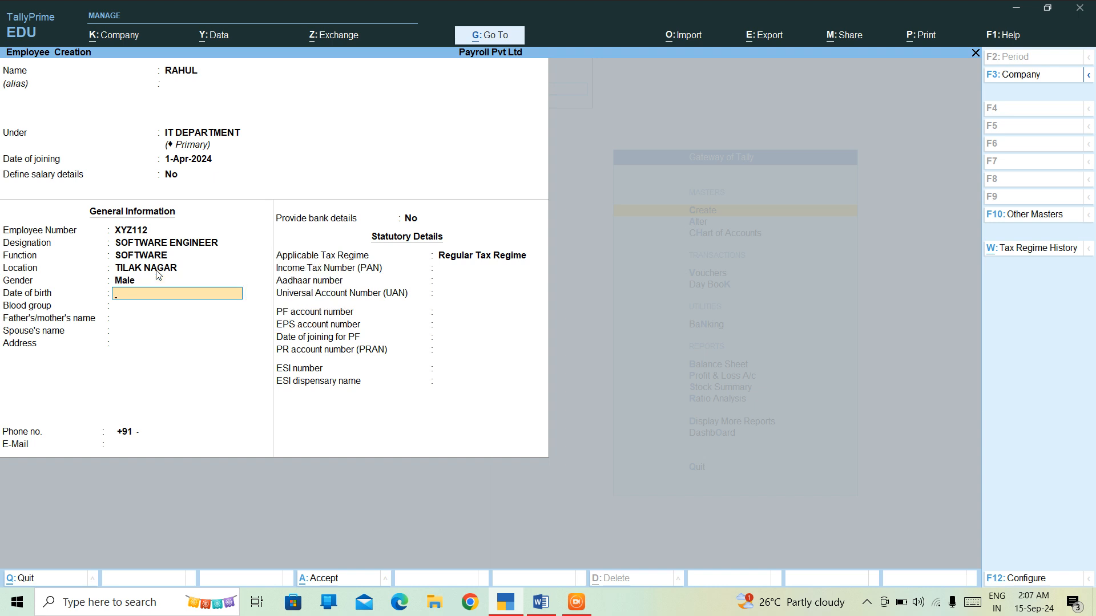
Set the blood group to A1 Positive and enter the father's/mother's name, leaving date of birth and spouse's name blank.
{"action": "key", "text": "Return"}
{"action": "key", "text": "Down"}
{"action": "key", "text": "Down"}
{"action": "key", "text": "Down"}
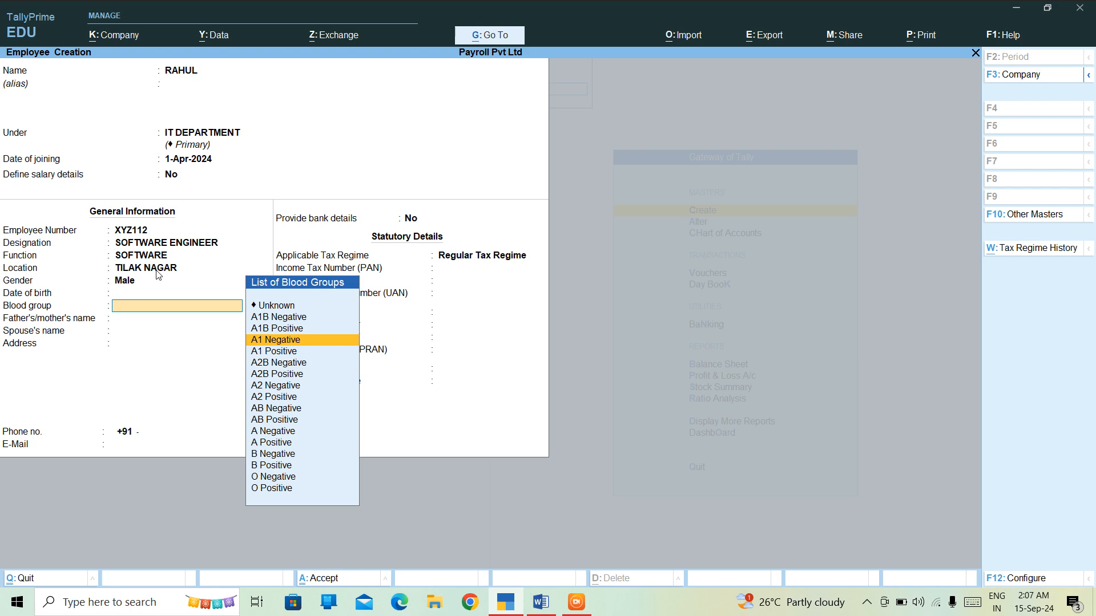
{"action": "key", "text": "Down"}
{"action": "key", "text": "Return"}
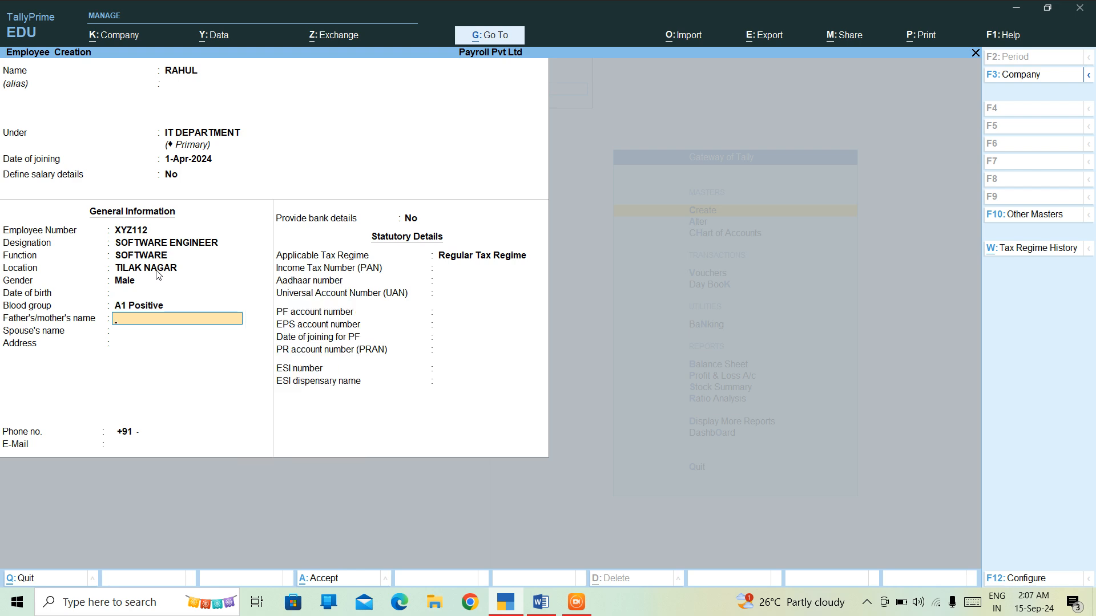
{"action": "type", "text": "MR A"}
{"action": "key", "text": "Return"}
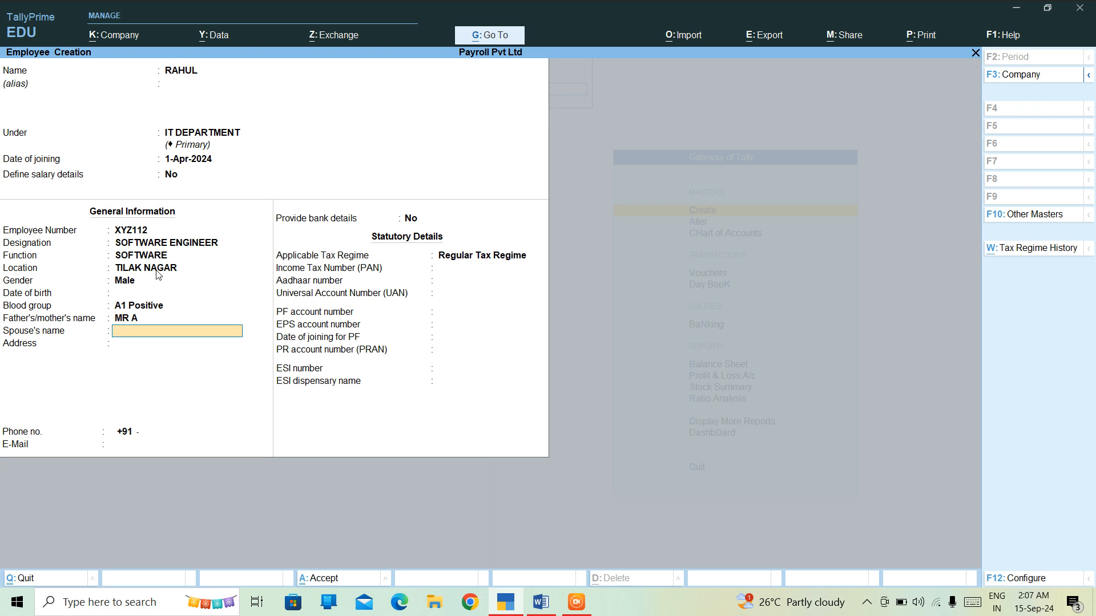
{"action": "key", "text": "Return"}
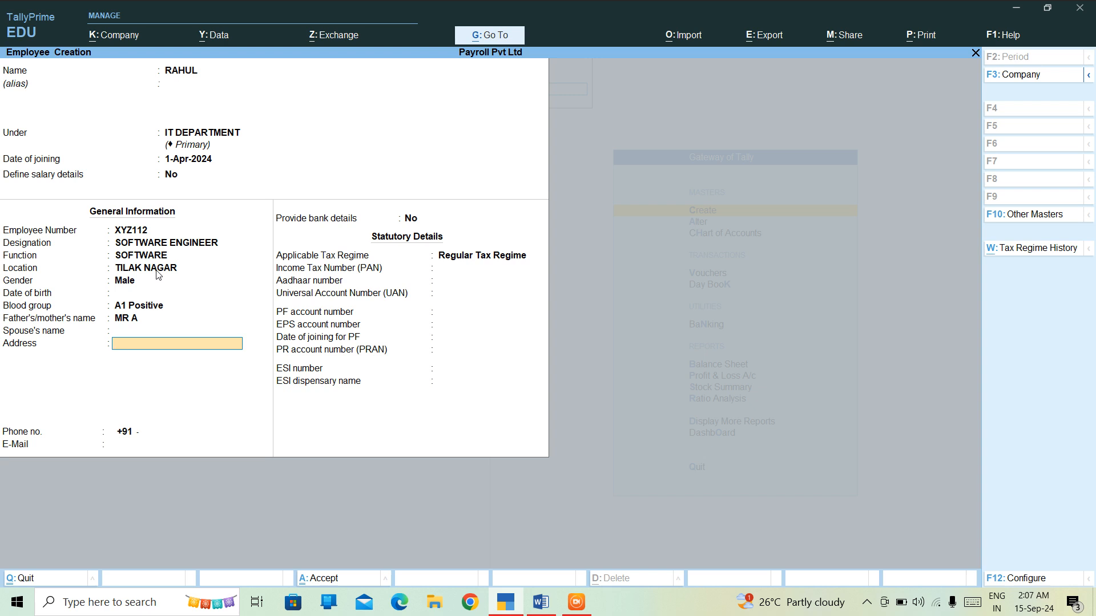
Enter the employee's address and phone number, leaving the e-mail blank.
{"action": "type", "text": "ASHOK VIHAR"}
{"action": "key", "text": "Return"}
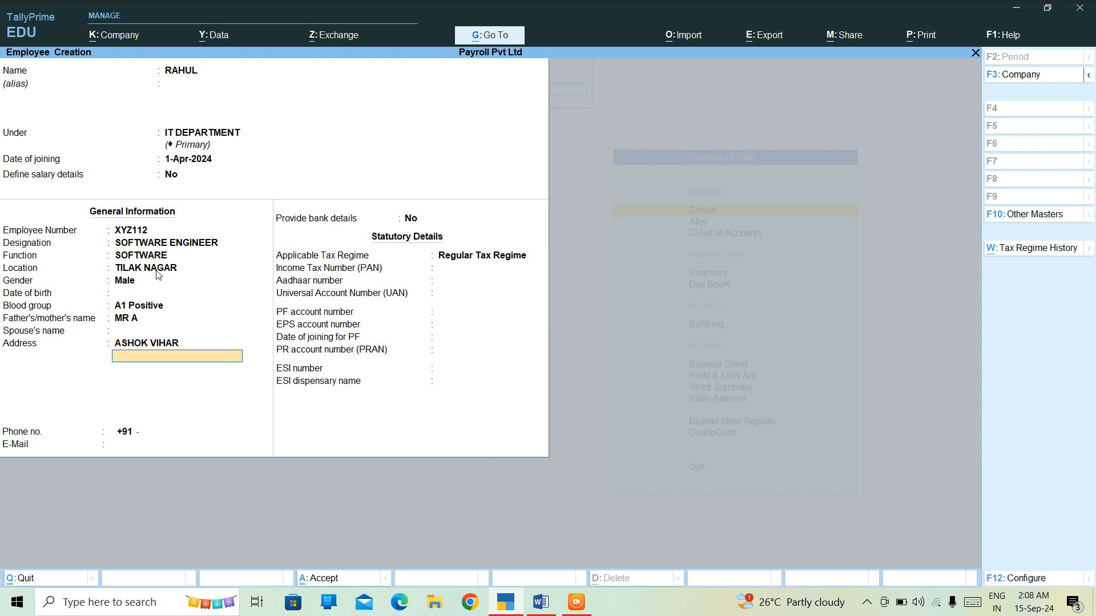
{"action": "key", "text": "Return"}
{"action": "type", "text": "156456156"}
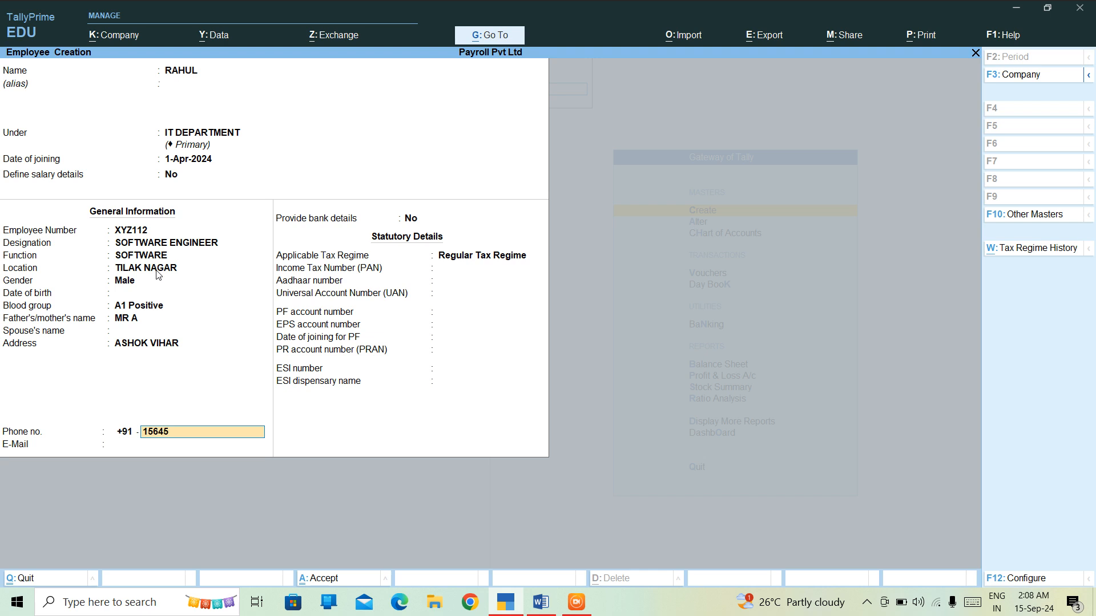
{"action": "key", "text": "Return"}
{"action": "key", "text": "Return"}
Set Provide bank details to Yes and enter the employee's bank account number and IFS code.
{"action": "key", "text": "Return"}
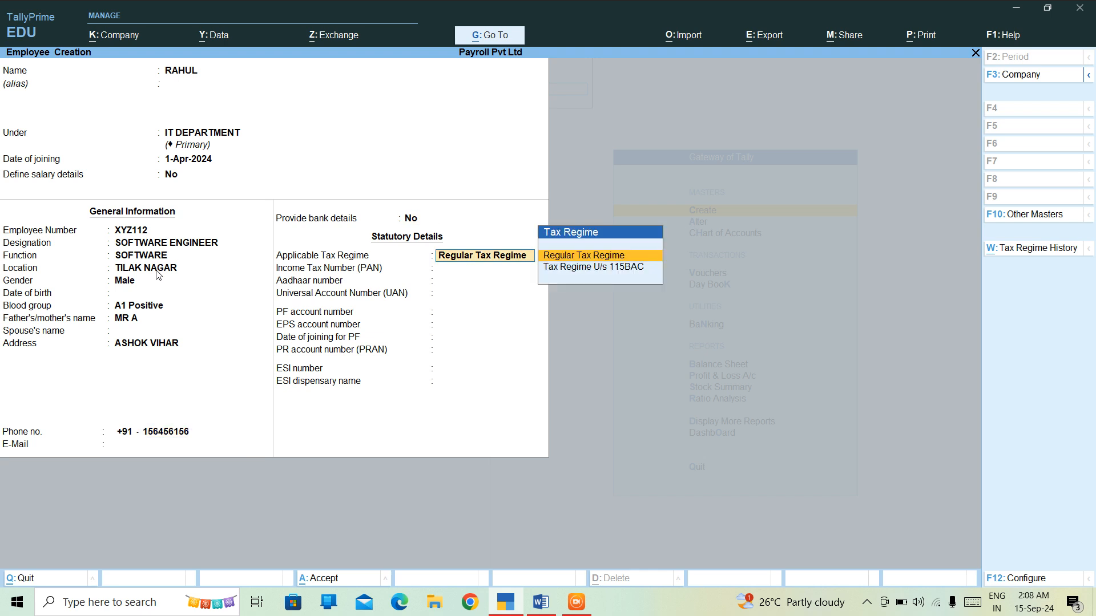
{"action": "key", "text": "BackSpace"}
{"action": "type", "text": "y"}
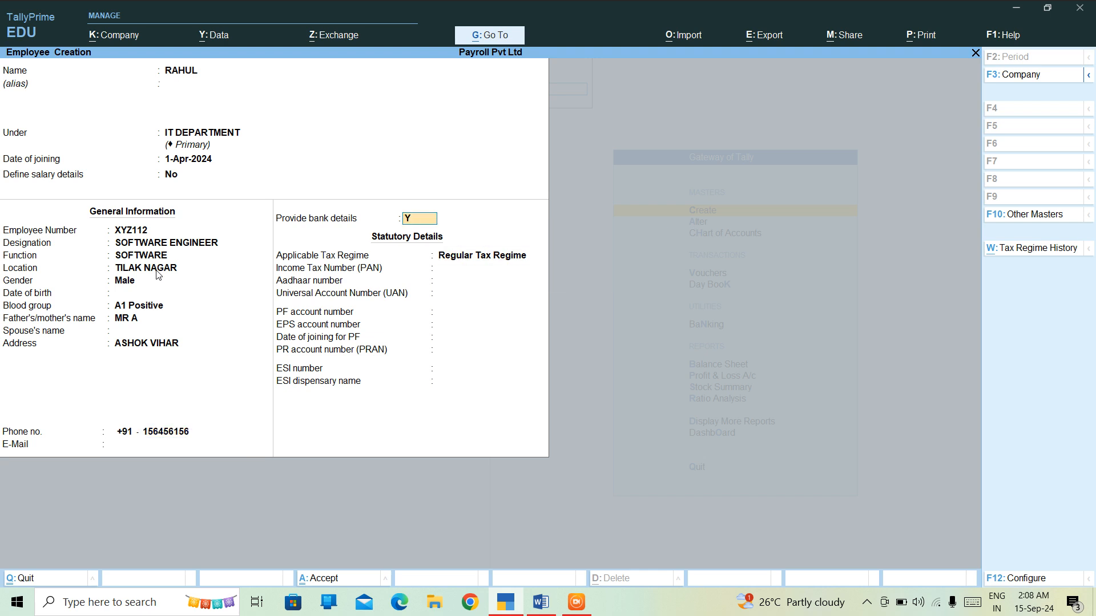
{"action": "key", "text": "Return"}
{"action": "type", "text": "123"}
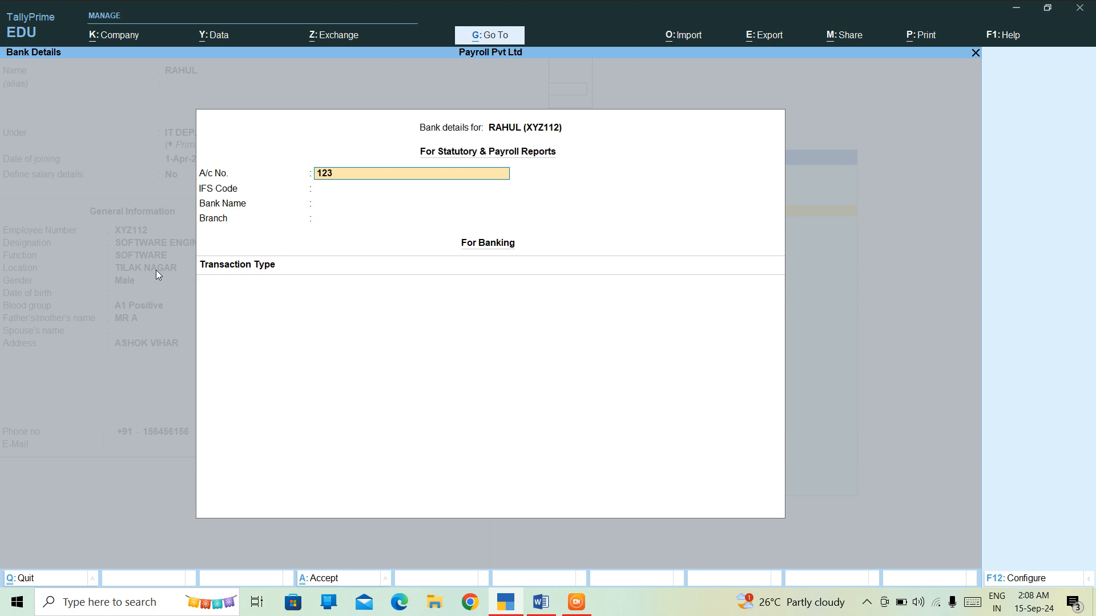
{"action": "type", "text": "654789632"}
{"action": "key", "text": "Return"}
{"action": "type", "text": "1564KLHJH"}
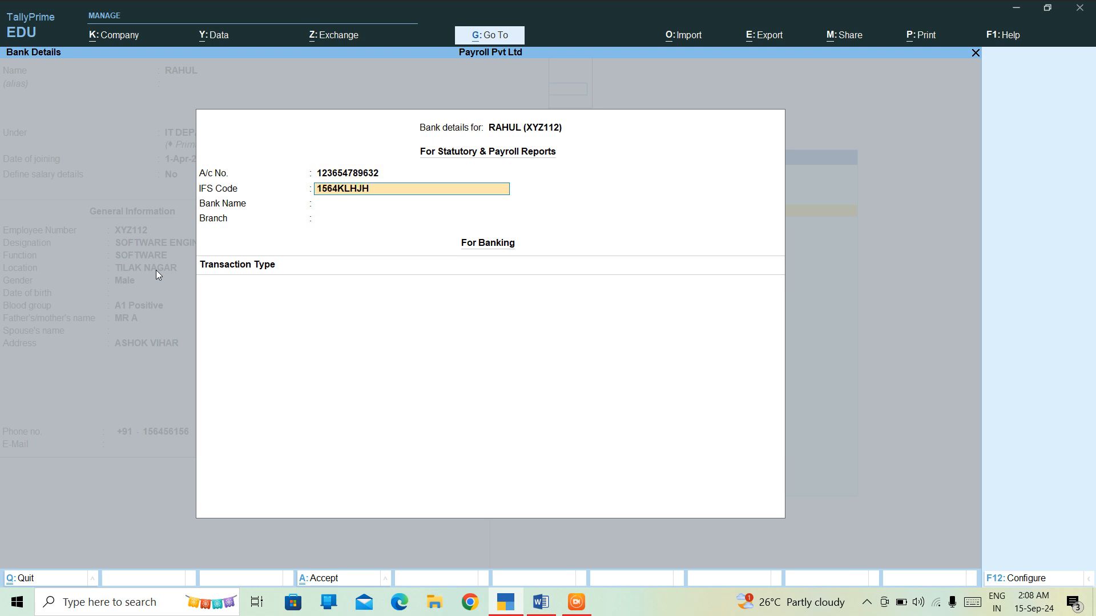
{"action": "key", "text": "Return"}
Add ICICI as a new bank for the employee's bank details, leaving the branch blank.
{"action": "key", "text": "Return"}
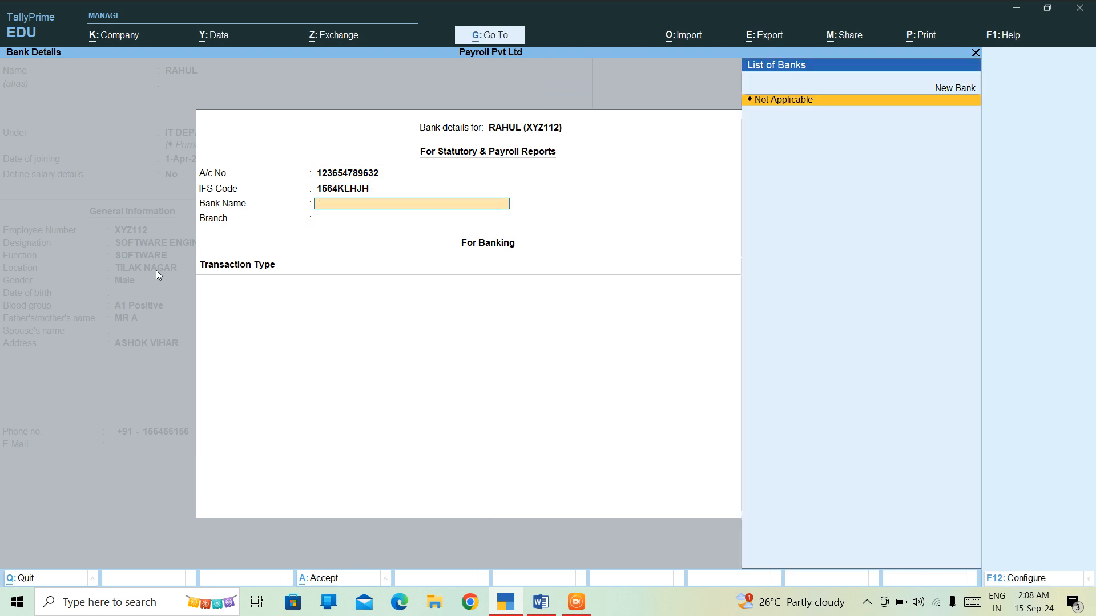
{"action": "type", "text": "SB"}
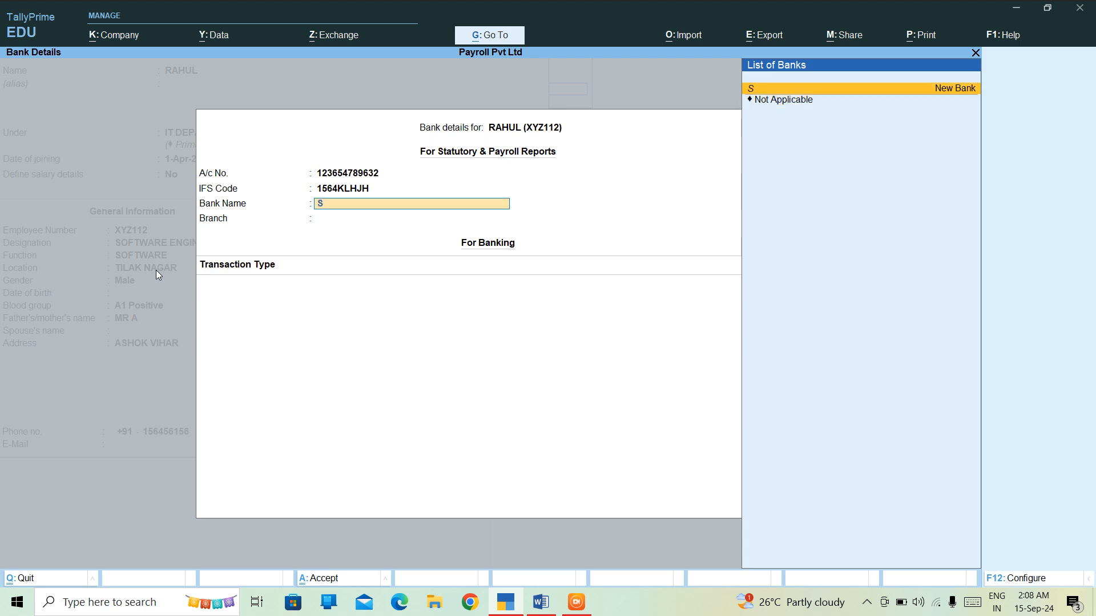
{"action": "key", "text": "BackSpace"}
{"action": "key", "text": "BackSpace"}
{"action": "type", "text": "ICICI"}
{"action": "key", "text": "Return"}
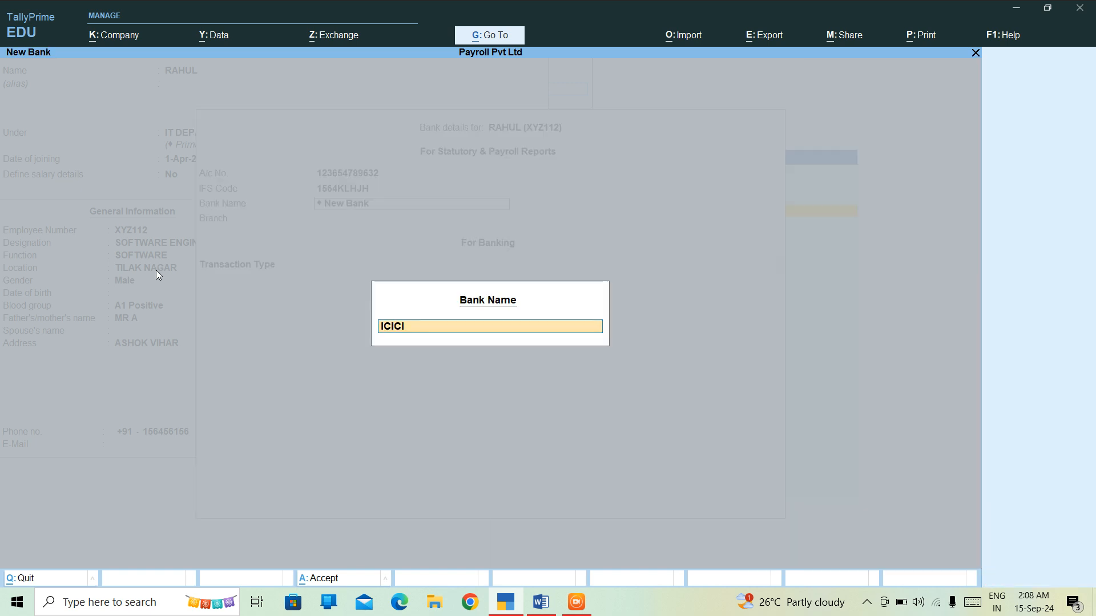
{"action": "key", "text": "Return"}
{"action": "key", "text": "Return"}
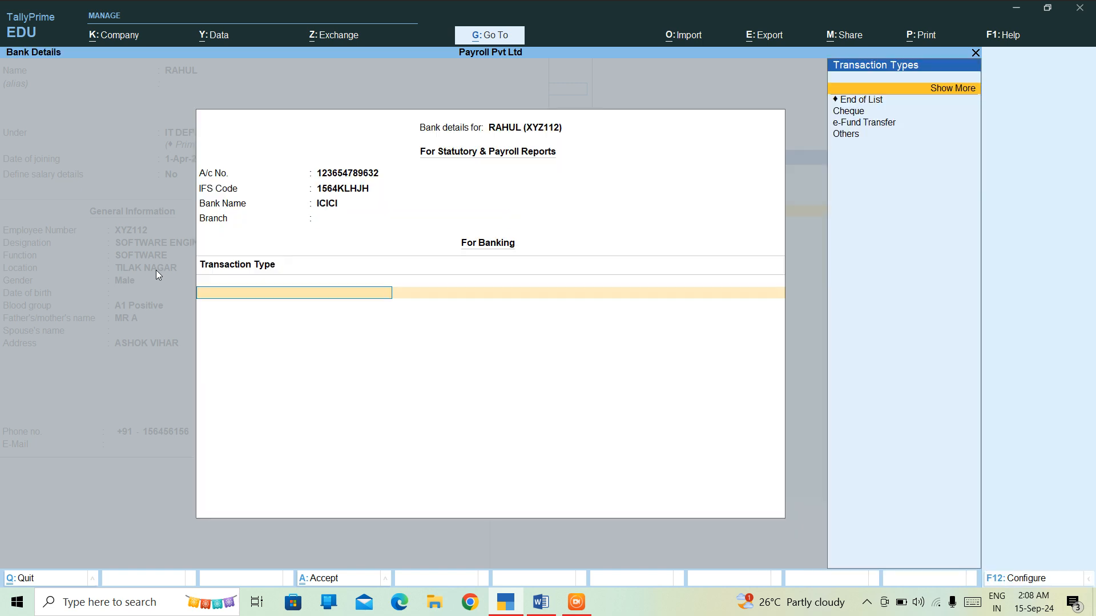
Choose Cheque as the banking transaction type and finish the employee's bank details.
{"action": "key", "text": "Down"}
{"action": "key", "text": "Down"}
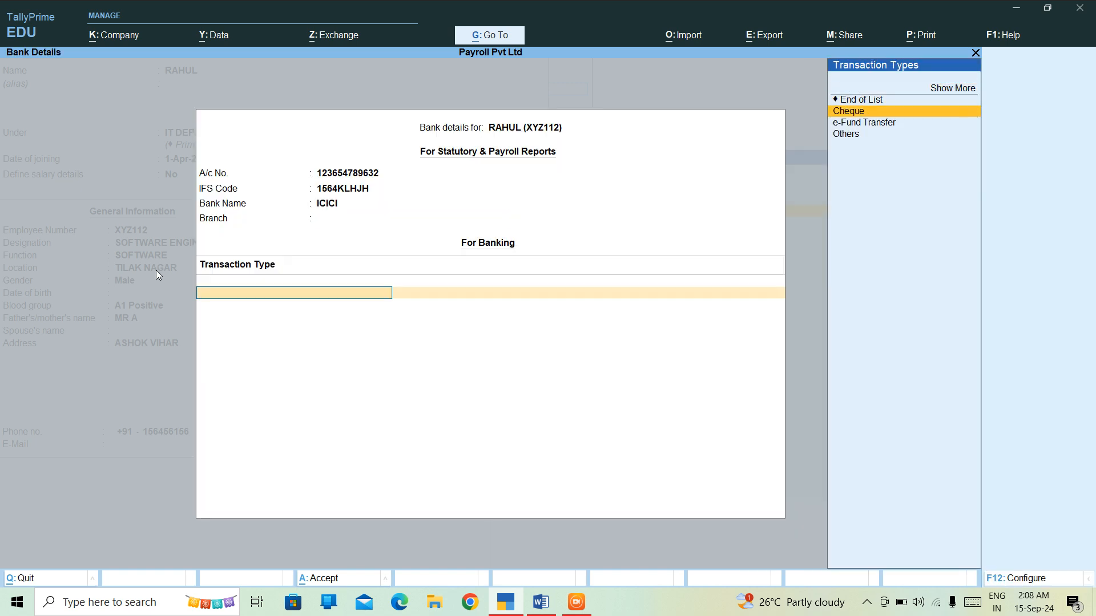
{"action": "key", "text": "Return"}
{"action": "key", "text": "Return"}
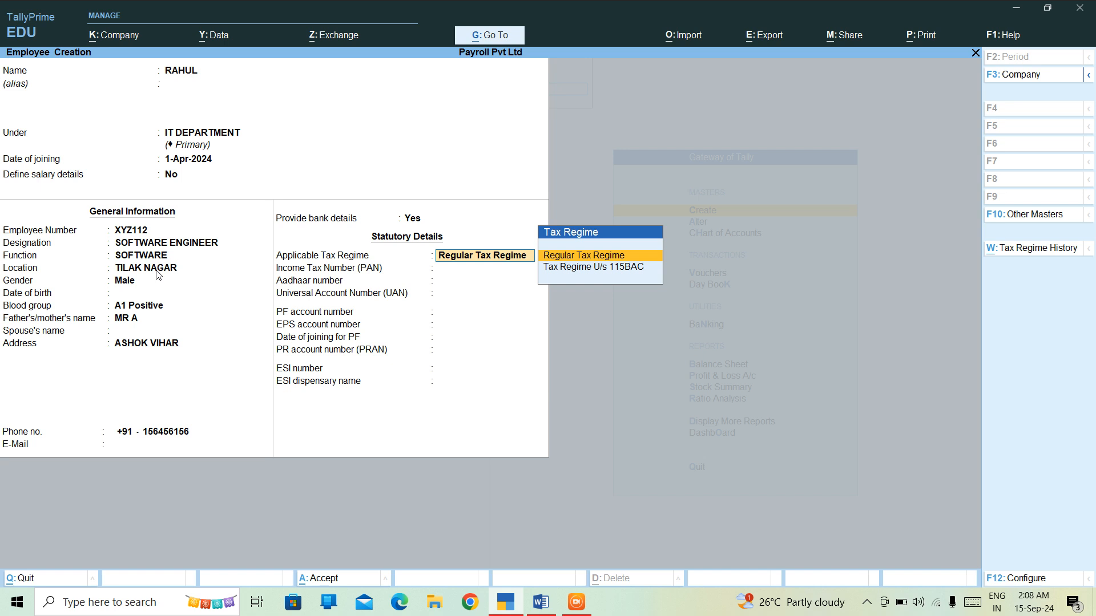
Keep Regular Tax Regime as the applicable tax regime and enter the employee's income tax number (PAN).
{"action": "key", "text": "Return"}
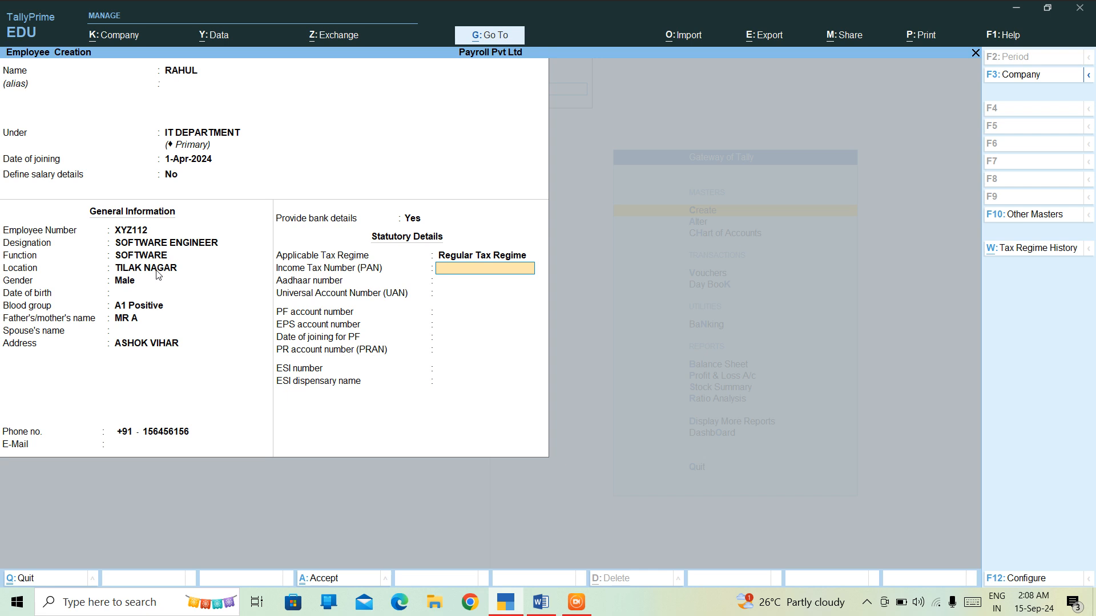
{"action": "type", "text": "ASDFG1234H"}
{"action": "key", "text": "Return"}
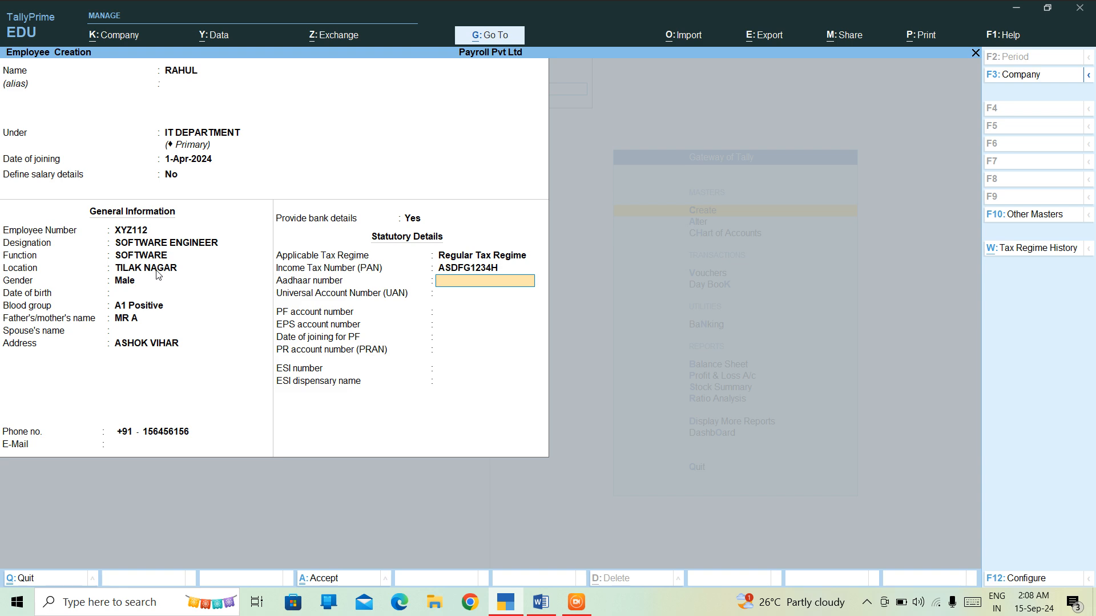
{"action": "type", "text": "1236575545"}
{"action": "key", "text": "Return"}
{"action": "key", "text": "Return"}
{"action": "key", "text": "BackSpace"}
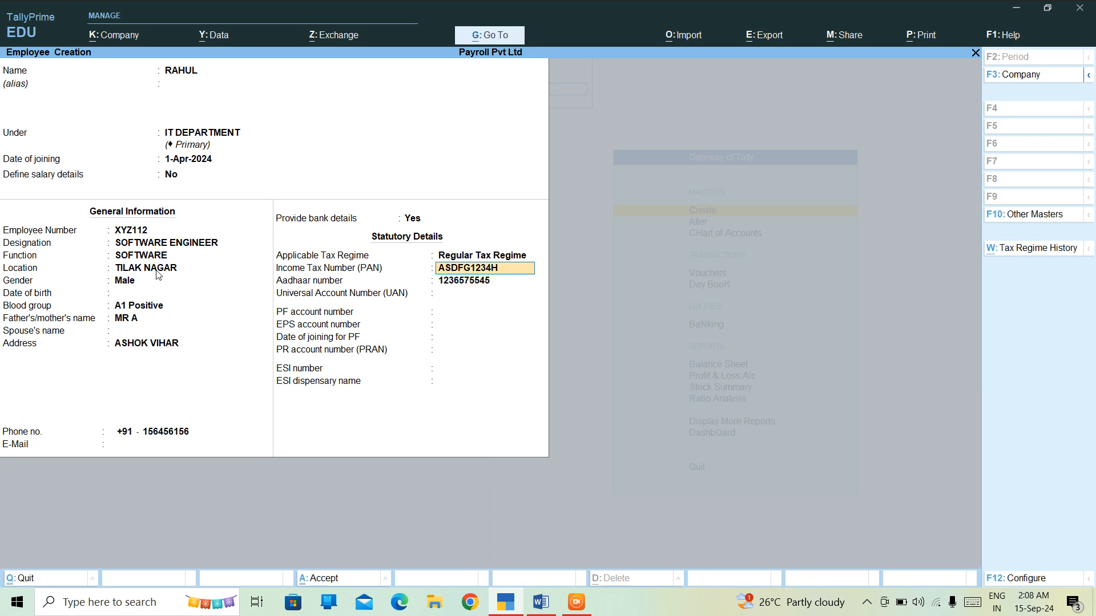
{"action": "key", "text": "Return"}
{"action": "key", "text": "Return"}
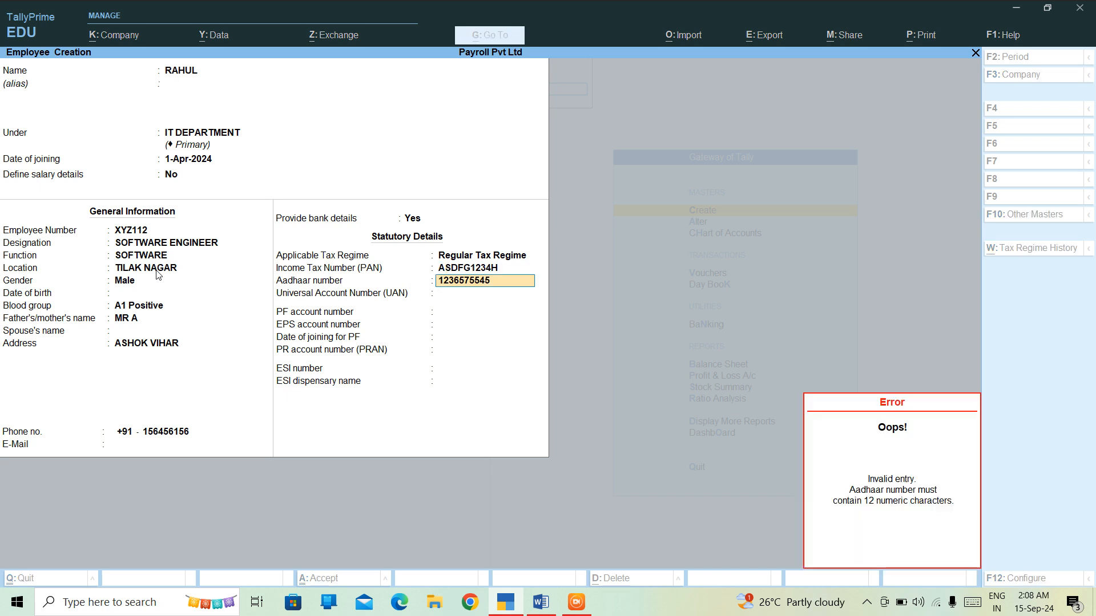
{"action": "key", "text": "Return"}
Enter a 12-digit Aadhaar number and a 12-digit Universal Account Number (UAN) for the employee.
{"action": "type", "text": "12345678"}
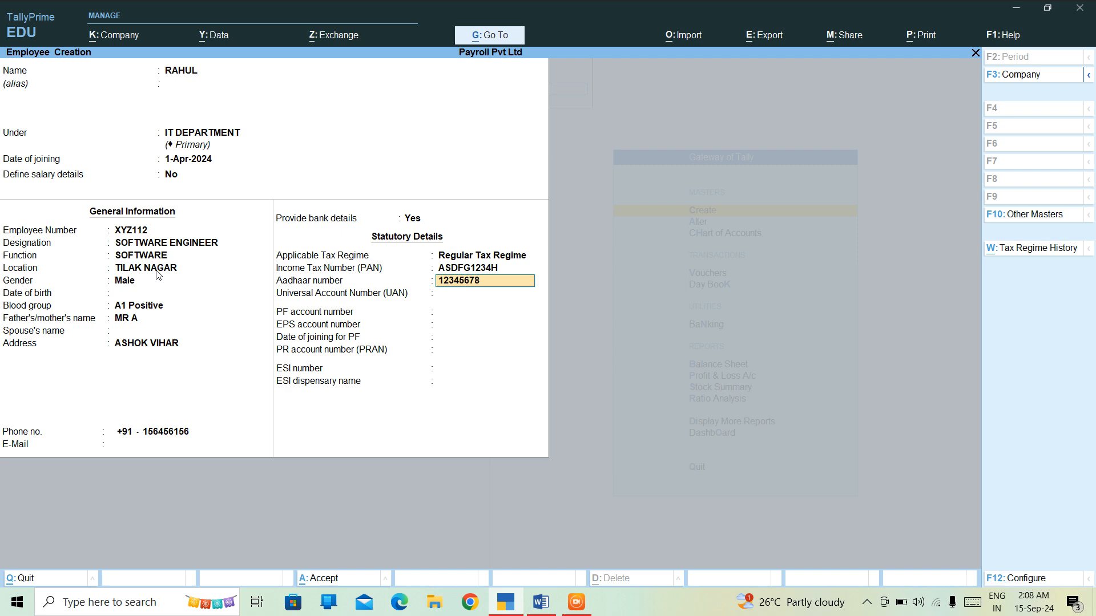
{"action": "type", "text": "9654"}
{"action": "key", "text": "Return"}
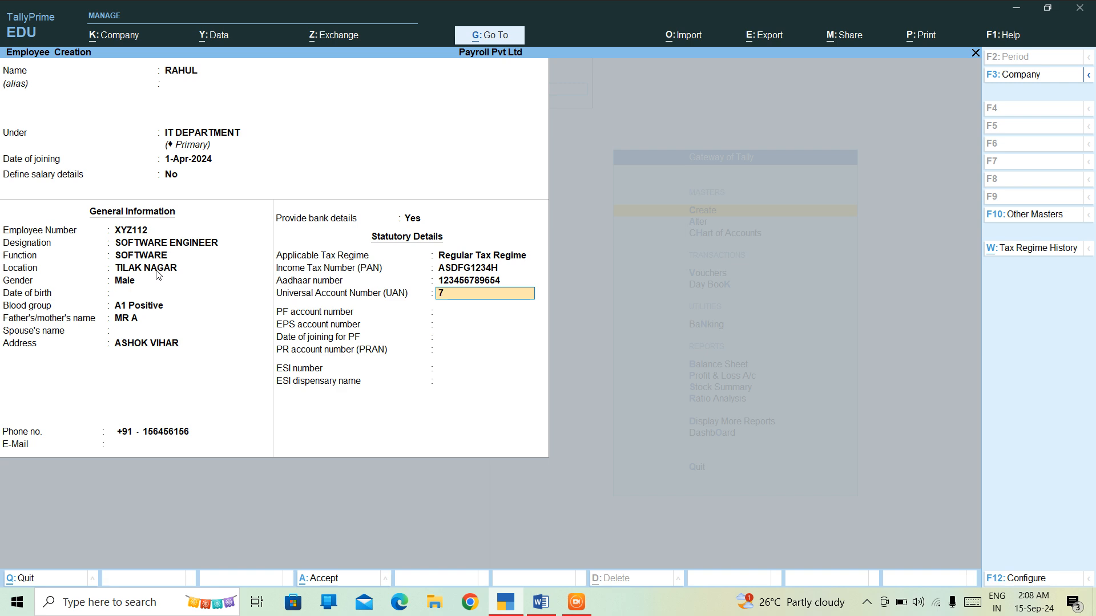
{"action": "type", "text": "74125896325"}
{"action": "key", "text": "Return"}
{"action": "type", "text": "741852963214"}
{"action": "key", "text": "Return"}
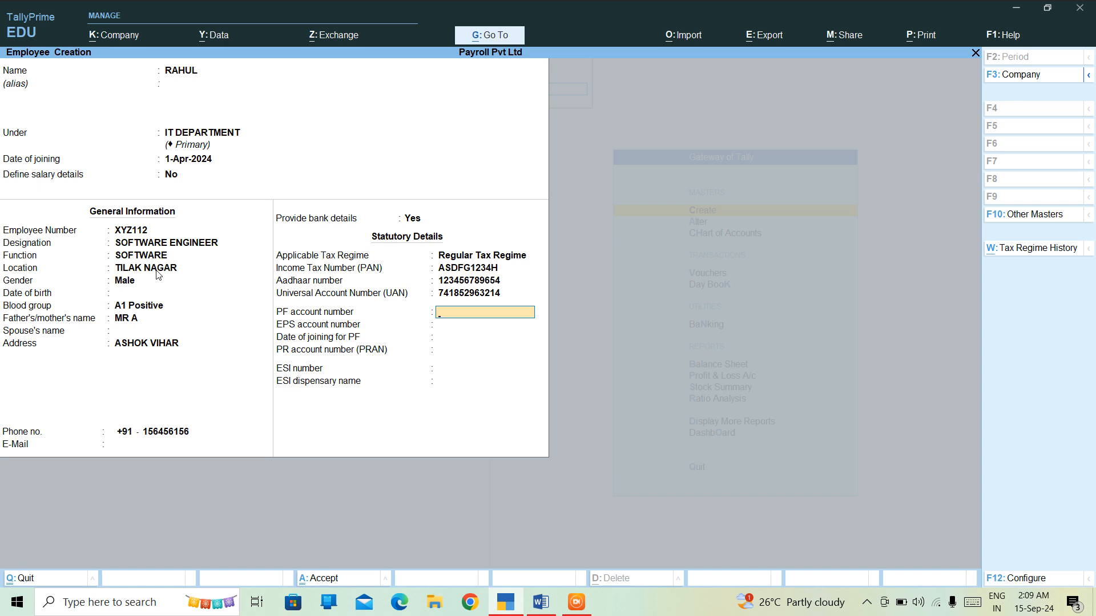
Enter the PF account number, accepting the same number for EPS and 1-Apr-24 as the PF joining date.
{"action": "type", "text": "12365"}
{"action": "key", "text": "Return"}
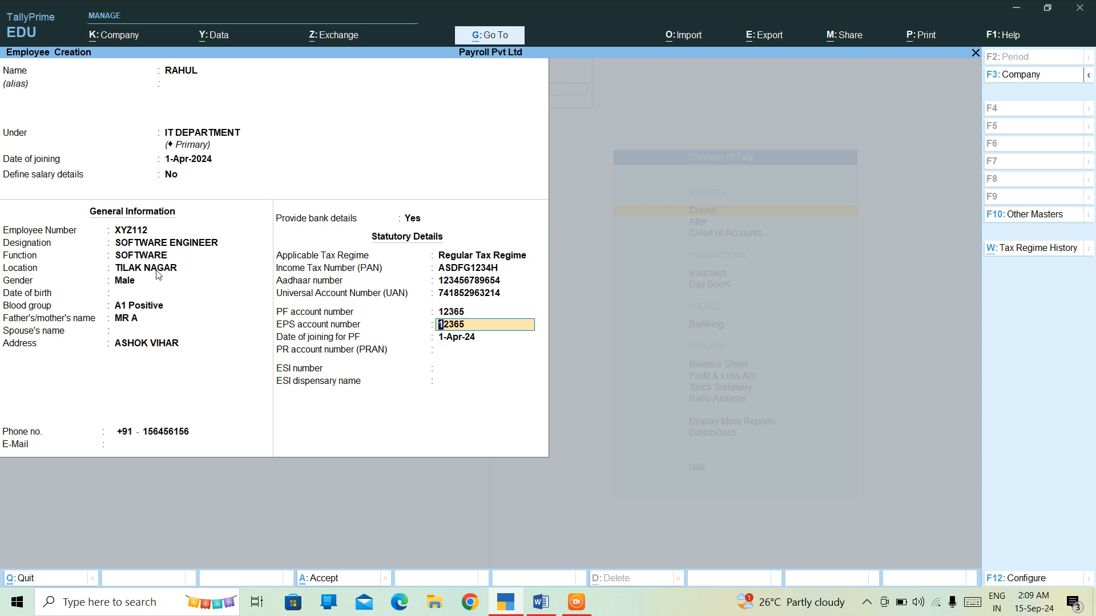
{"action": "key", "text": "Return"}
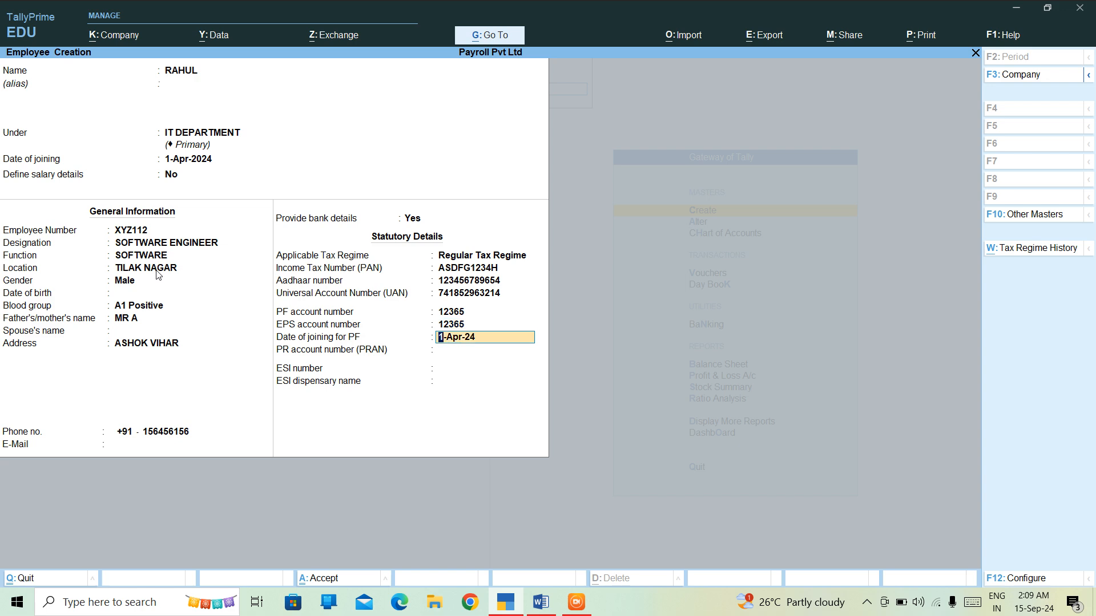
{"action": "key", "text": "Return"}
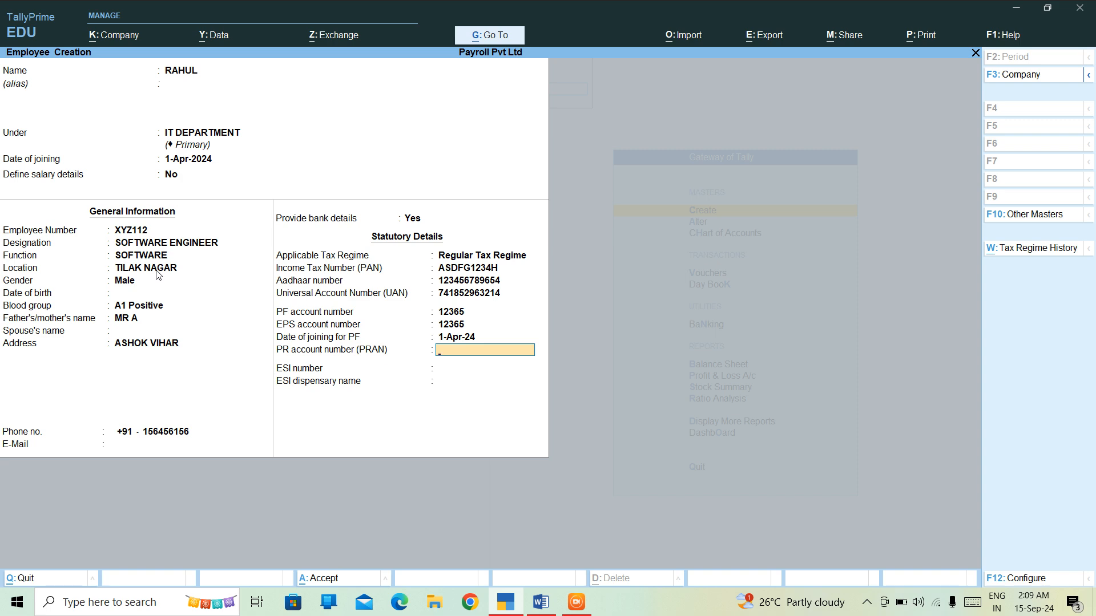
Enter the ESI number, leave the PRAN and ESI dispensary name blank, and save the new employee.
{"action": "key", "text": "Return"}
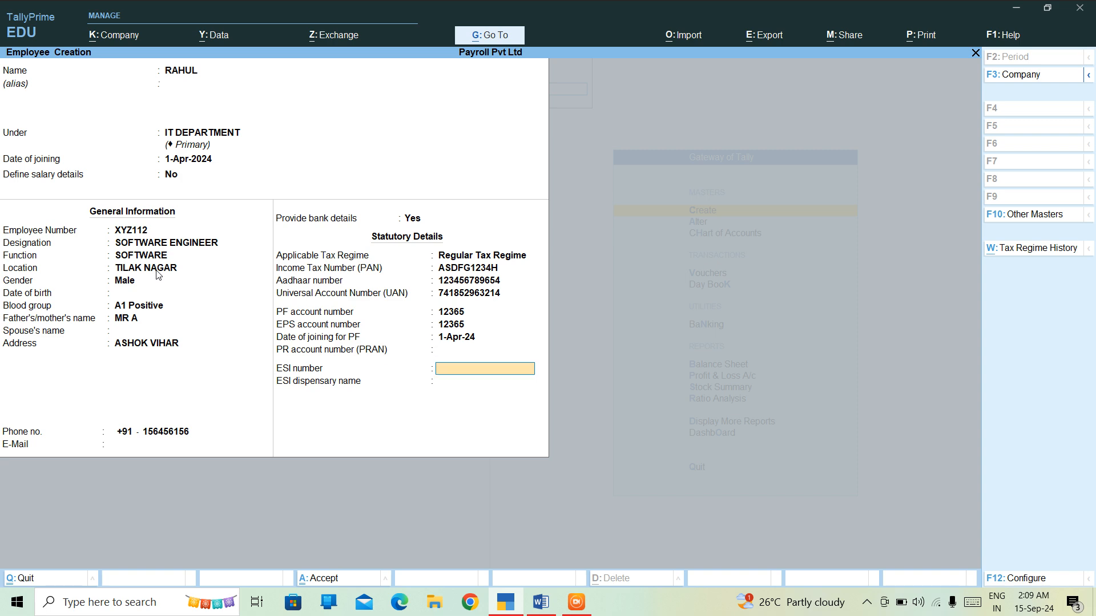
{"action": "type", "text": "324"}
{"action": "key", "text": "Return"}
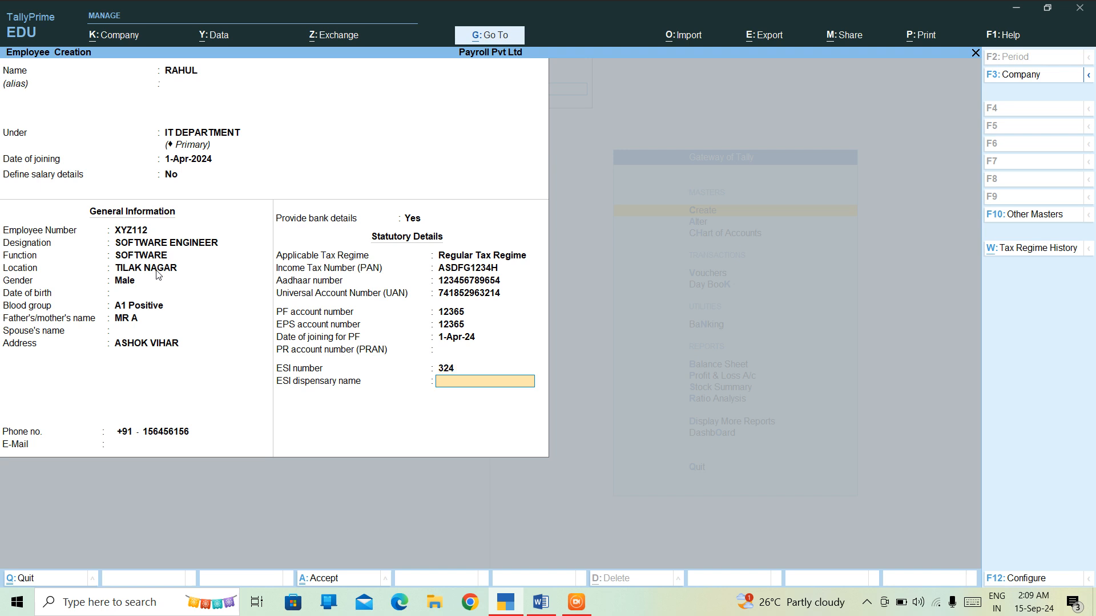
{"action": "key", "text": "Return"}
{"action": "key", "text": "Return"}
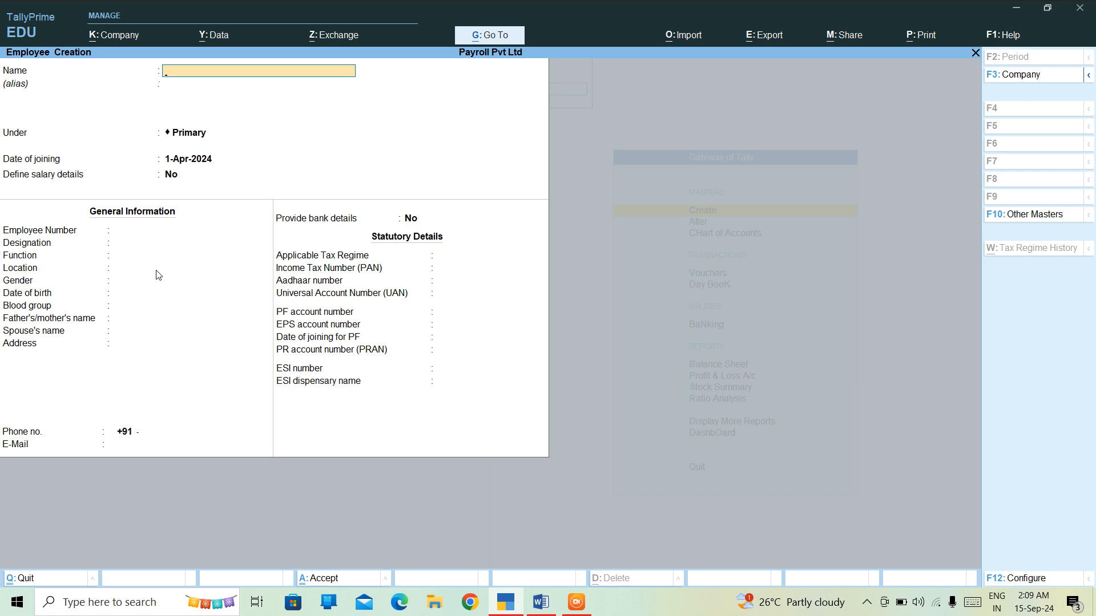
Leave employee creation and bring up the list of employees for master alteration.
{"action": "key", "text": "Escape"}
{"action": "key", "text": "Escape"}
{"action": "key", "text": "Down"}
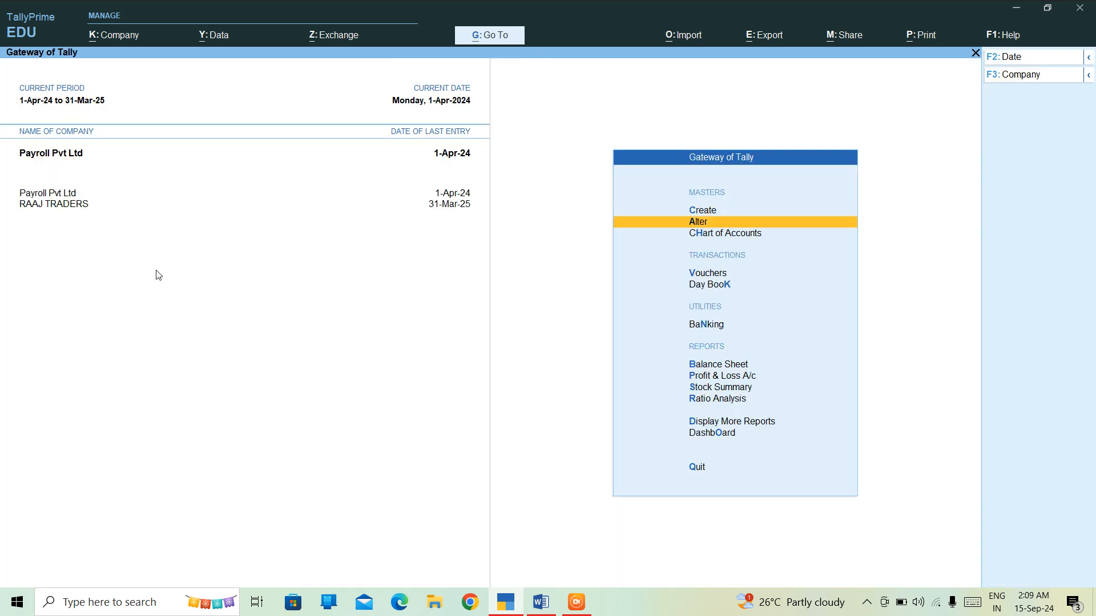
{"action": "key", "text": "Return"}
{"action": "key", "text": "Down"}
{"action": "key", "text": "Down"}
{"action": "key", "text": "Down"}
{"action": "key", "text": "Down"}
{"action": "key", "text": "Down"}
{"action": "key", "text": "Down"}
{"action": "key", "text": "Down"}
{"action": "key", "text": "Down"}
{"action": "key", "text": "Down"}
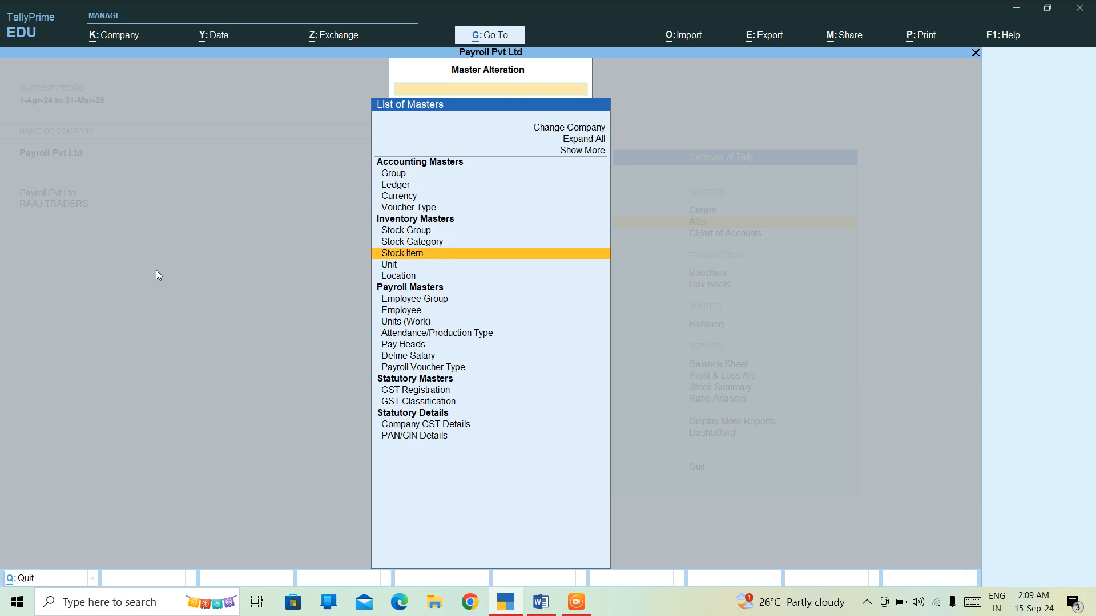
{"action": "key", "text": "Down"}
{"action": "key", "text": "Down"}
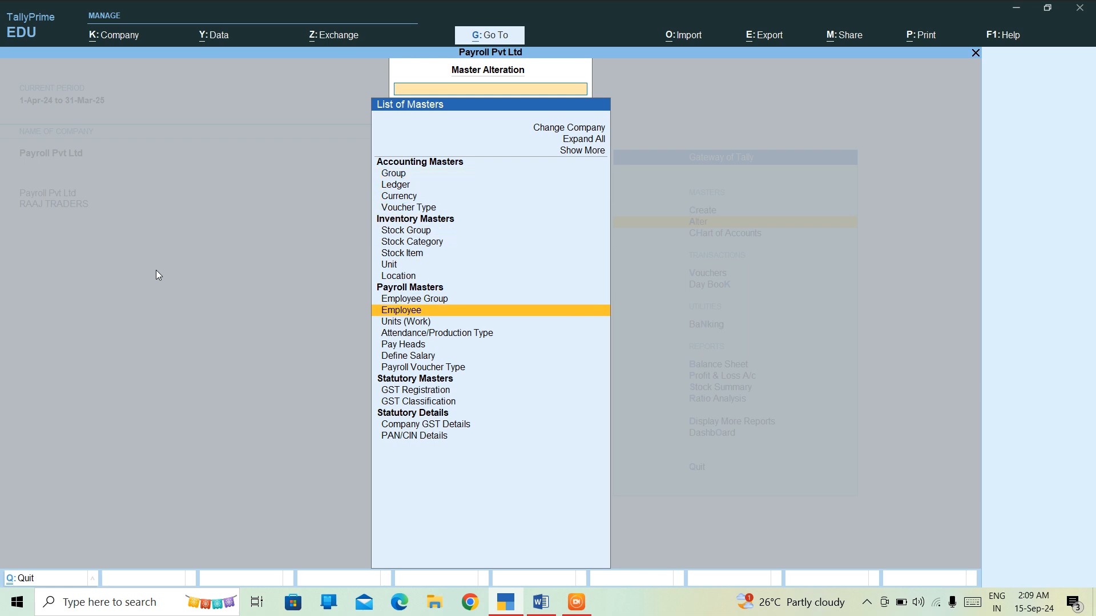
{"action": "key", "text": "Down"}
{"action": "key", "text": "Down"}
{"action": "key", "text": "Up"}
{"action": "key", "text": "Up"}
{"action": "key", "text": "Return"}
Open the IT DEPARTMENT employee's master for alteration.
{"action": "key", "text": "Down"}
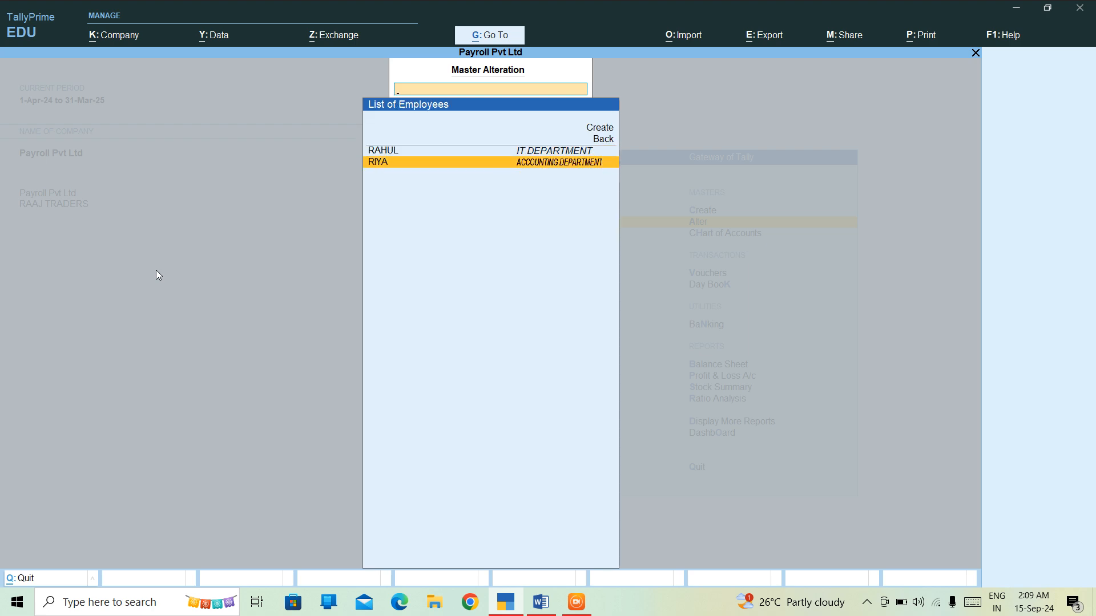
{"action": "key", "text": "Up"}
{"action": "key", "text": "Return"}
{"action": "key", "text": "Return"}
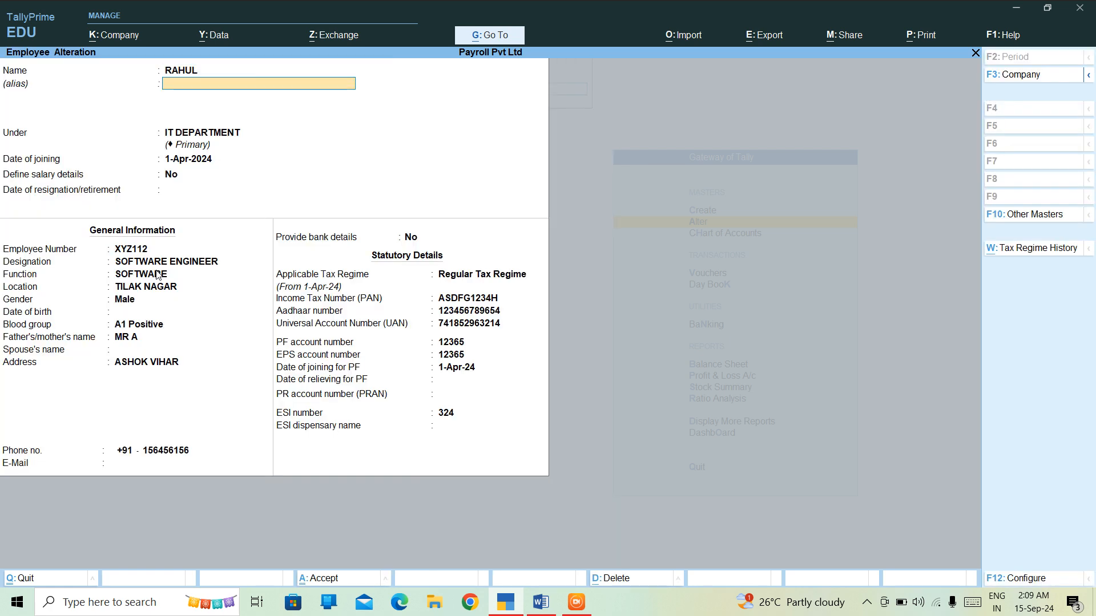
Change the employee's designation to WEB DESIGNER, keeping the name, group, joining date and employee number.
{"action": "key", "text": "Return"}
{"action": "key", "text": "Return"}
{"action": "key", "text": "Return"}
{"action": "key", "text": "Return"}
{"action": "key", "text": "Return"}
{"action": "key", "text": "Return"}
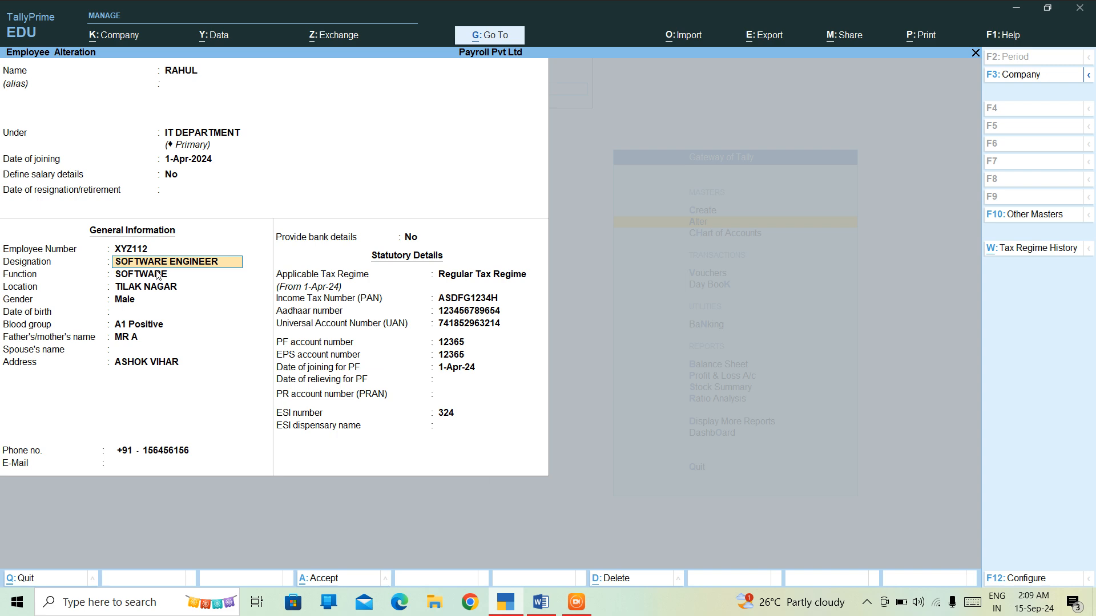
{"action": "type", "text": "WE"}
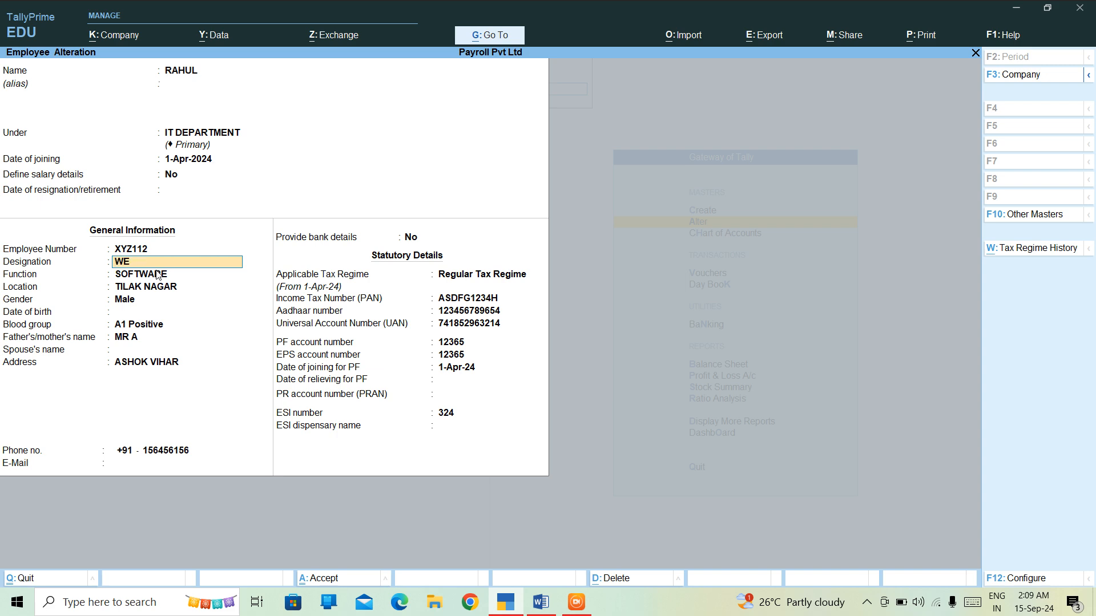
{"action": "type", "text": "B DESIGNER"}
{"action": "key", "text": "Return"}
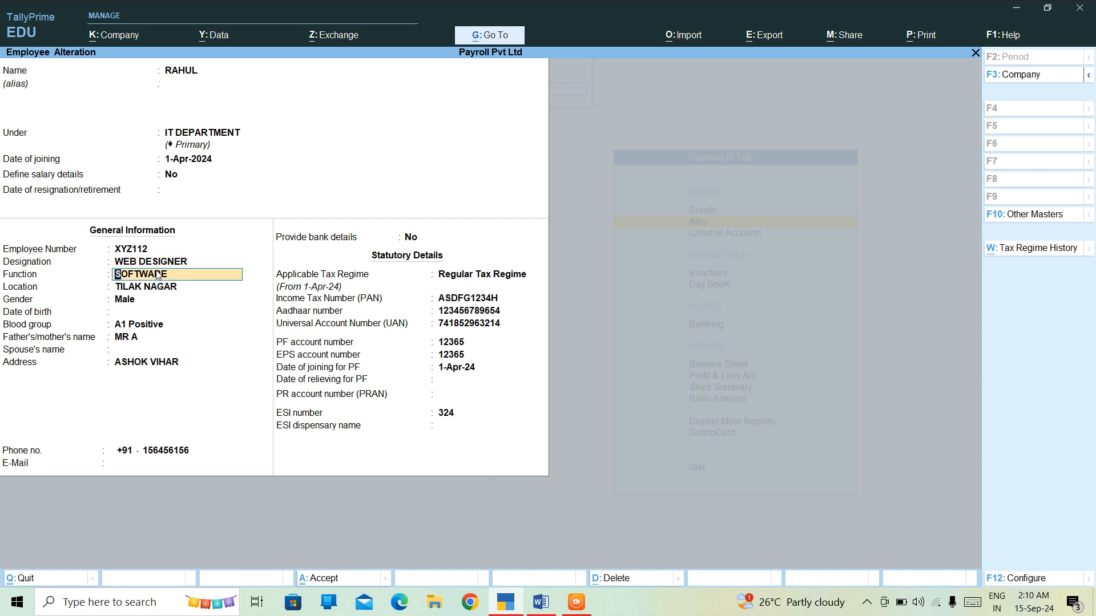
Change the employee's function to WEB DESIGNING and save the altered record.
{"action": "type", "text": "WEB DESIGNING"}
{"action": "key", "text": "Return"}
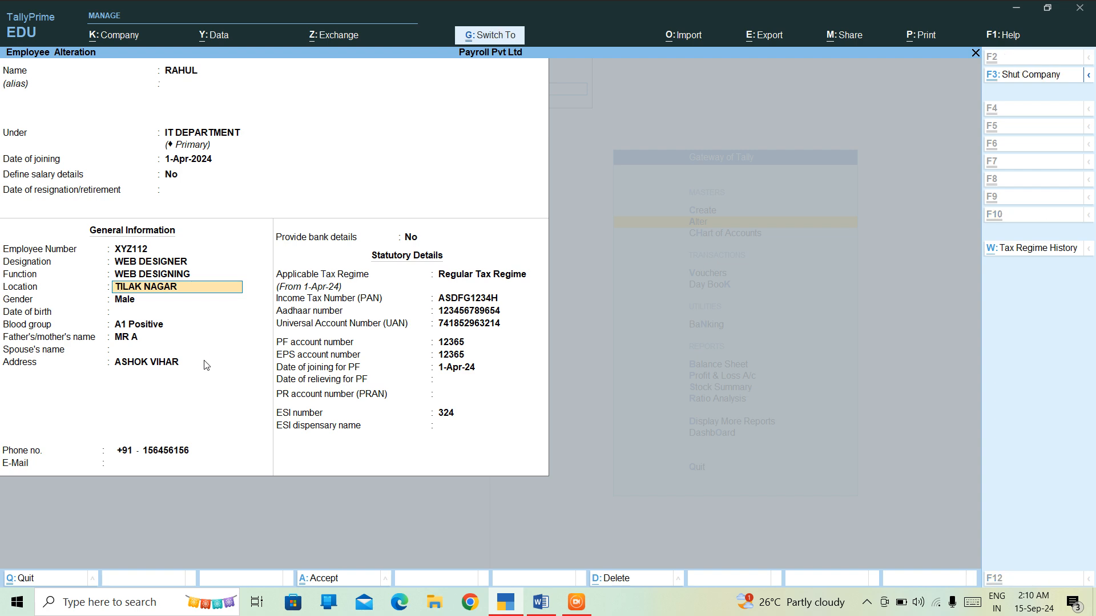
{"action": "key", "text": "ctrl+a"}
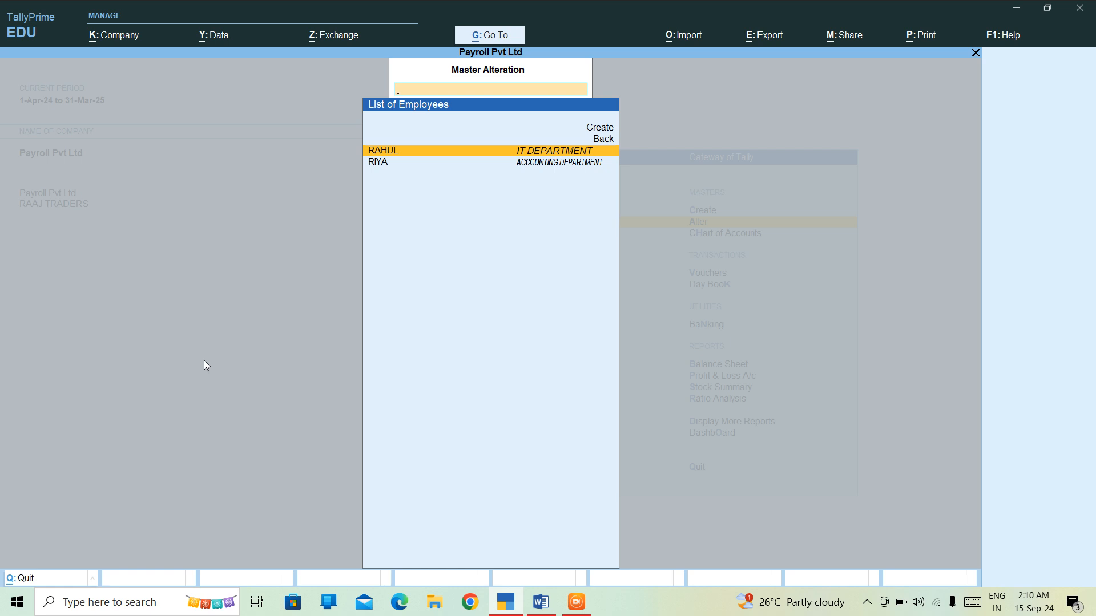
Leave master alteration and bring up the list of additional reports for Payroll Pvt Ltd.
{"action": "key", "text": "Escape"}
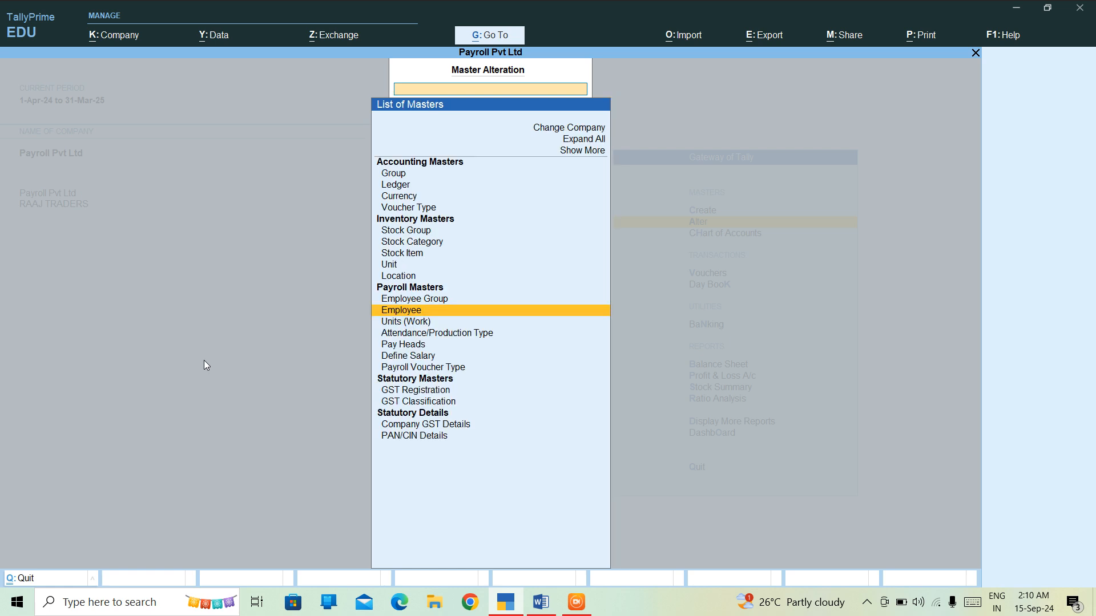
{"action": "key", "text": "Escape"}
{"action": "key", "text": "Down"}
{"action": "key", "text": "Down"}
{"action": "key", "text": "Down"}
{"action": "key", "text": "Down"}
{"action": "key", "text": "Down"}
{"action": "key", "text": "Down"}
{"action": "key", "text": "Down"}
{"action": "key", "text": "Down"}
{"action": "key", "text": "Down"}
{"action": "key", "text": "Down"}
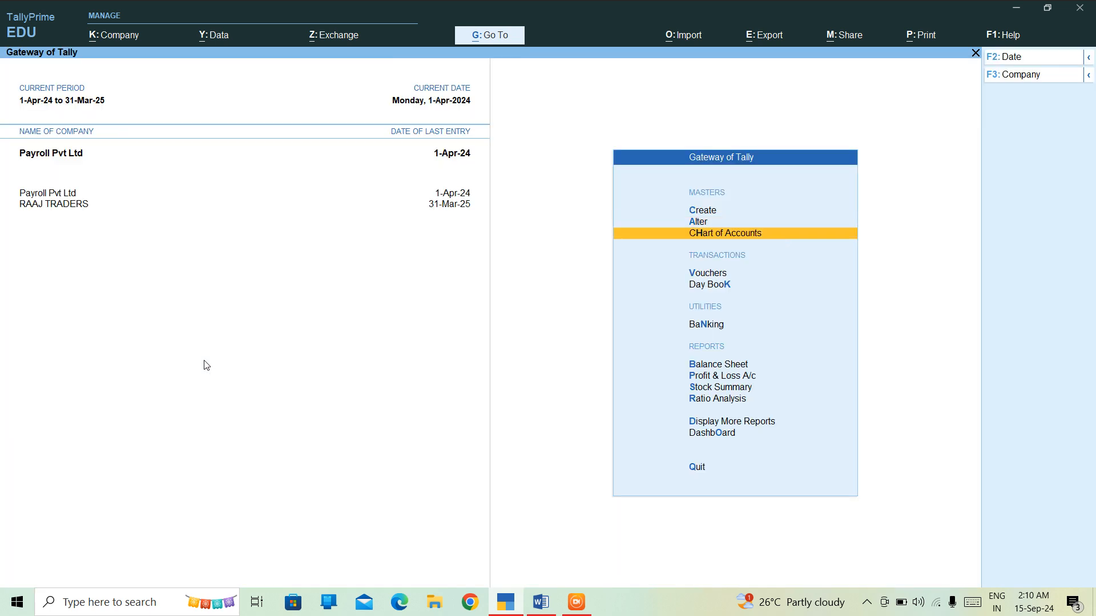
{"action": "key", "text": "Up"}
{"action": "key", "text": "Return"}
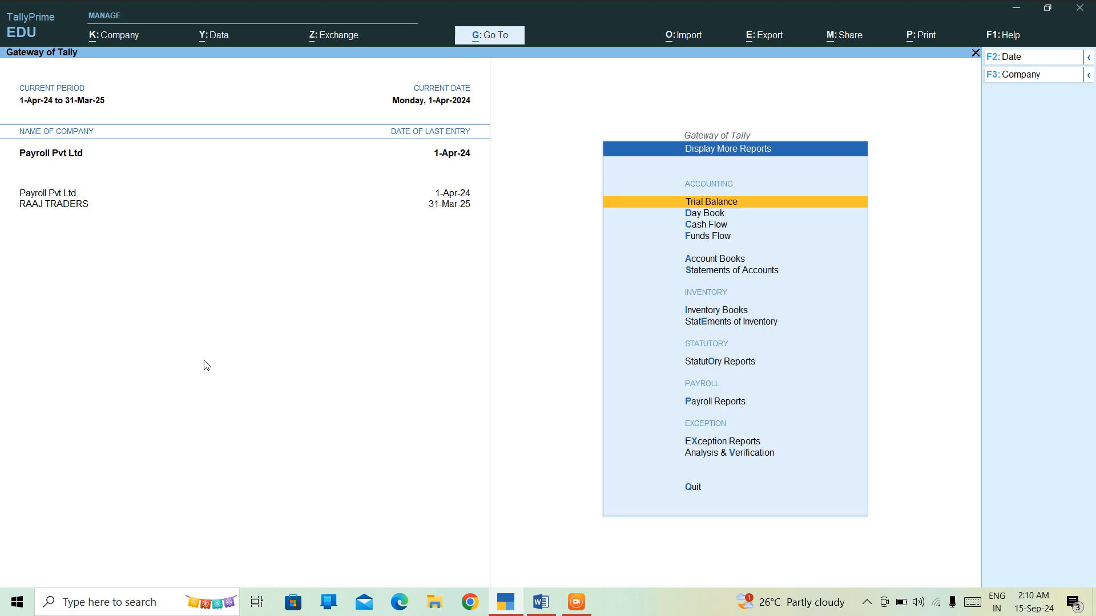
Bring up the Provident Fund forms within the statutory payroll reports.
{"action": "key", "text": "Down"}
{"action": "key", "text": "Down"}
{"action": "key", "text": "Down"}
{"action": "key", "text": "Down"}
{"action": "key", "text": "Down"}
{"action": "key", "text": "Down"}
{"action": "key", "text": "Down"}
{"action": "key", "text": "Down"}
{"action": "key", "text": "Down"}
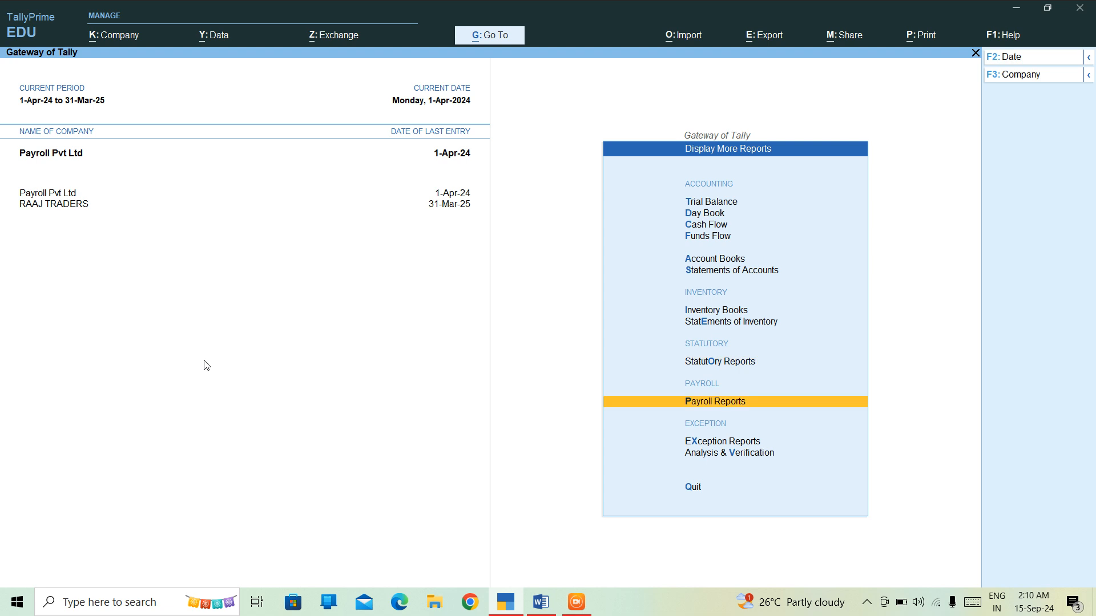
{"action": "key", "text": "Up"}
{"action": "key", "text": "Return"}
{"action": "key", "text": "Down"}
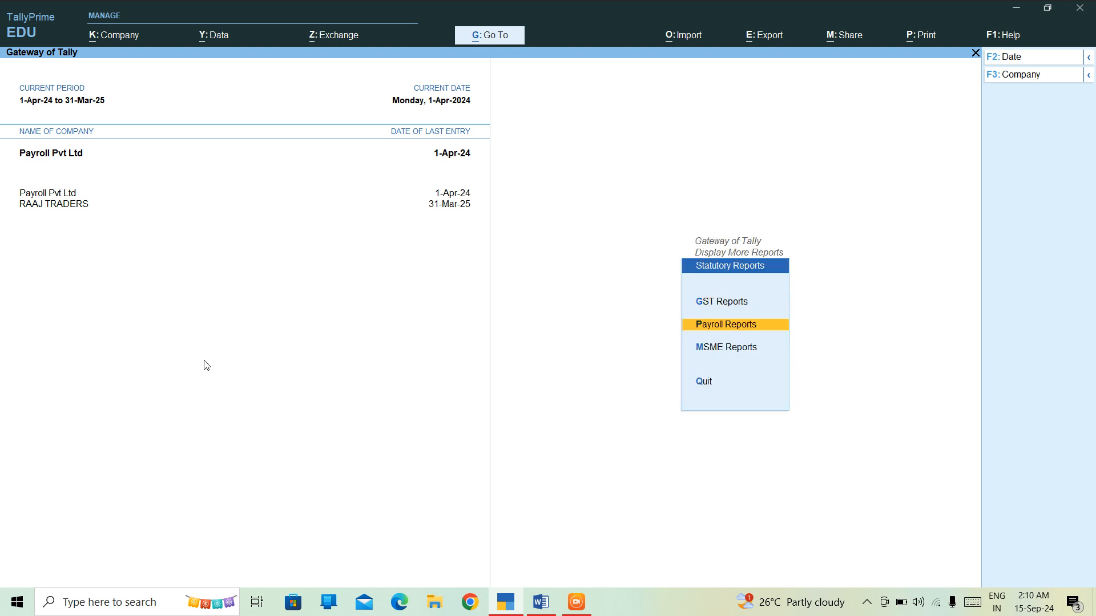
{"action": "key", "text": "Return"}
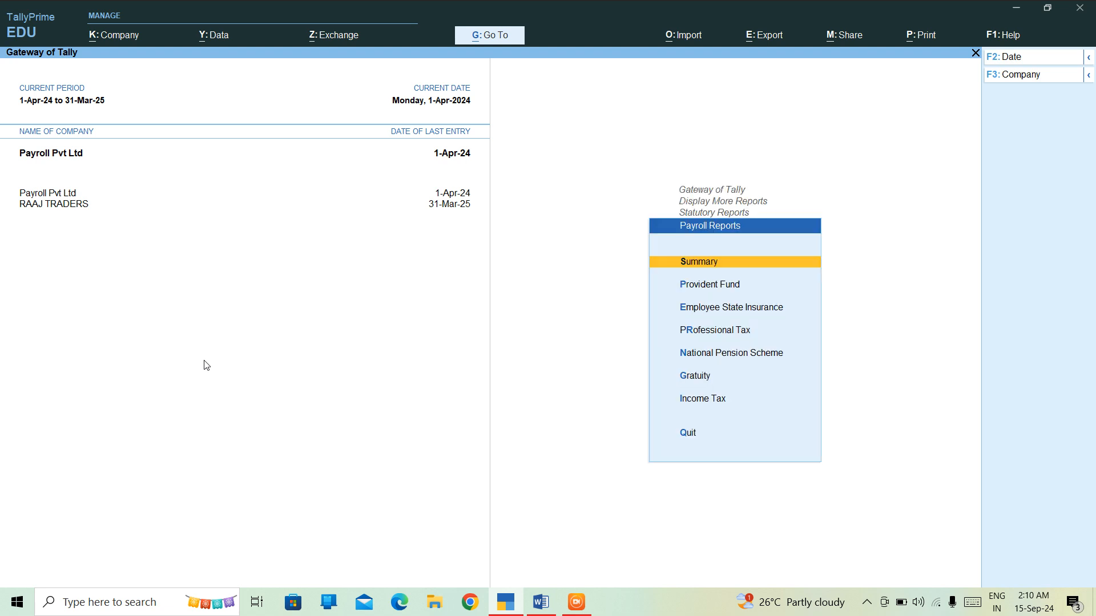
{"action": "key", "text": "Down"}
{"action": "key", "text": "Return"}
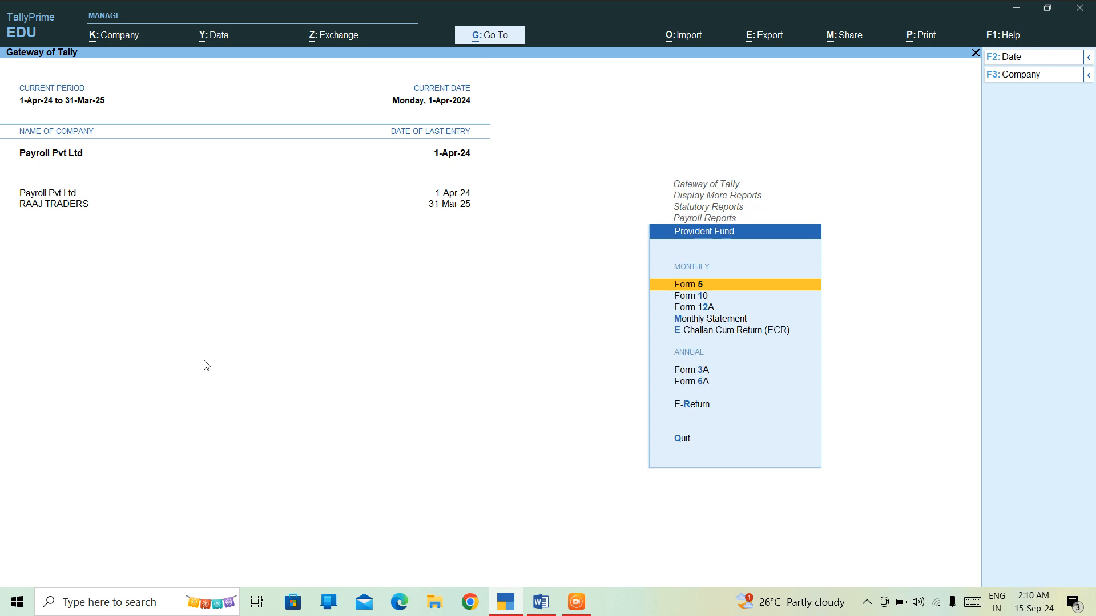
View the Payroll Statutory Summary and return to the list of additional reports.
{"action": "key", "text": "Escape"}
{"action": "key", "text": "Up"}
{"action": "key", "text": "Return"}
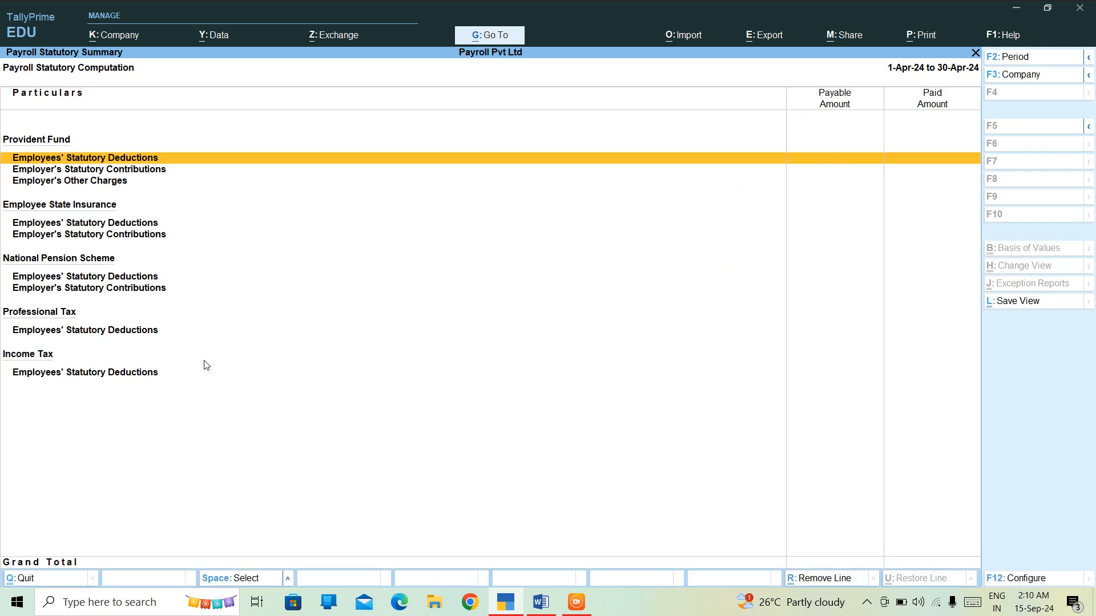
{"action": "key", "text": "Escape"}
{"action": "key", "text": "Escape"}
{"action": "key", "text": "Escape"}
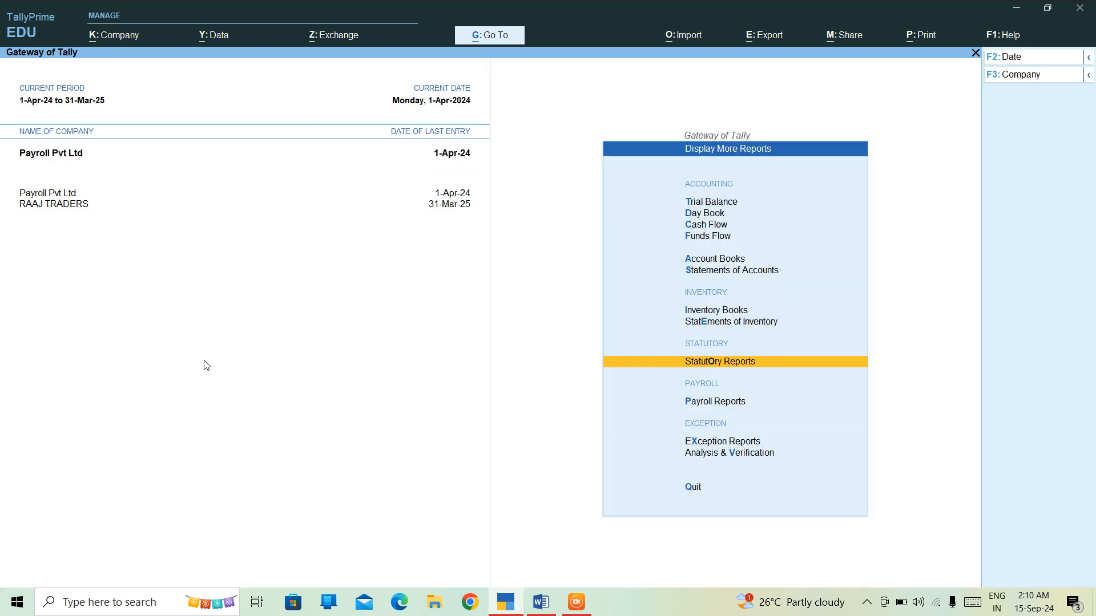
View the Attendance Register among the payroll reports, and close it.
{"action": "key", "text": "Down"}
{"action": "key", "text": "Return"}
{"action": "key", "text": "Down"}
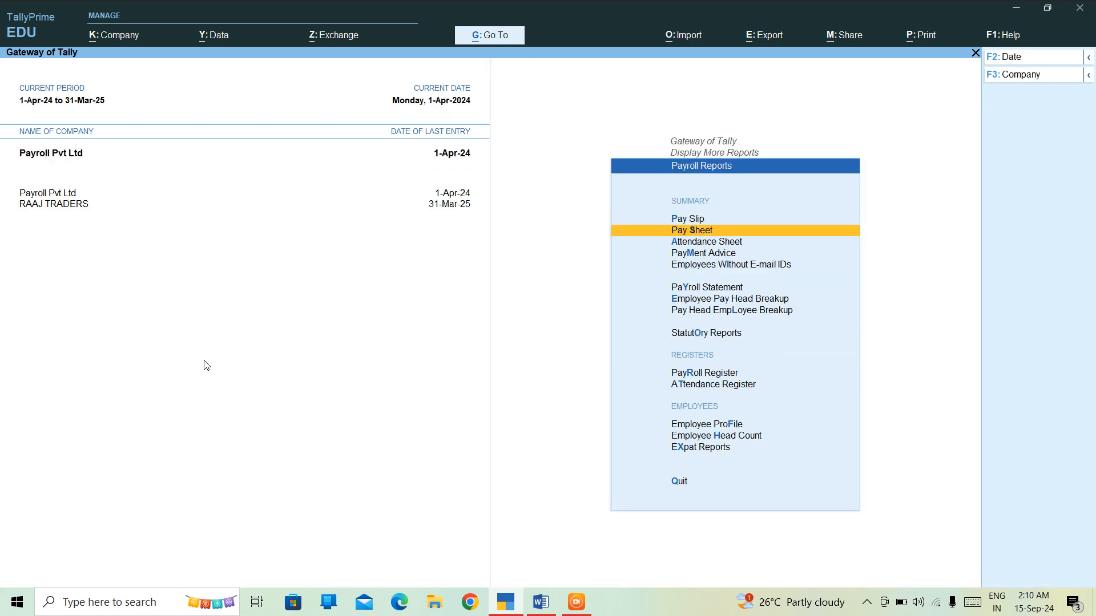
{"action": "key", "text": "Down"}
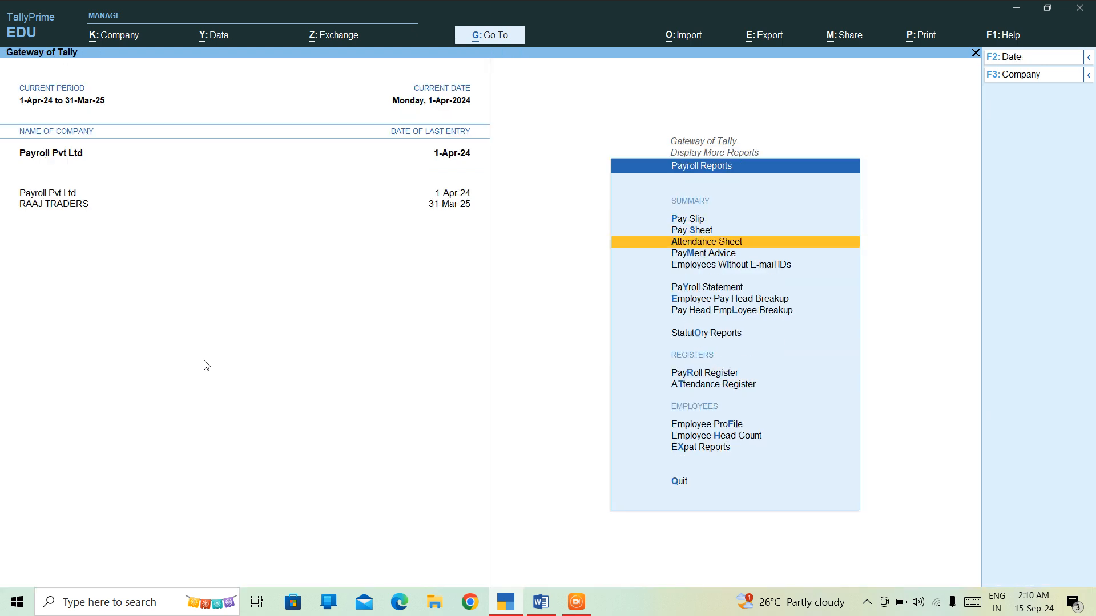
{"action": "key", "text": "Down"}
{"action": "key", "text": "Down"}
{"action": "key", "text": "Down"}
{"action": "key", "text": "Down"}
{"action": "key", "text": "Down"}
{"action": "key", "text": "Down"}
{"action": "key", "text": "Down"}
{"action": "key", "text": "Down"}
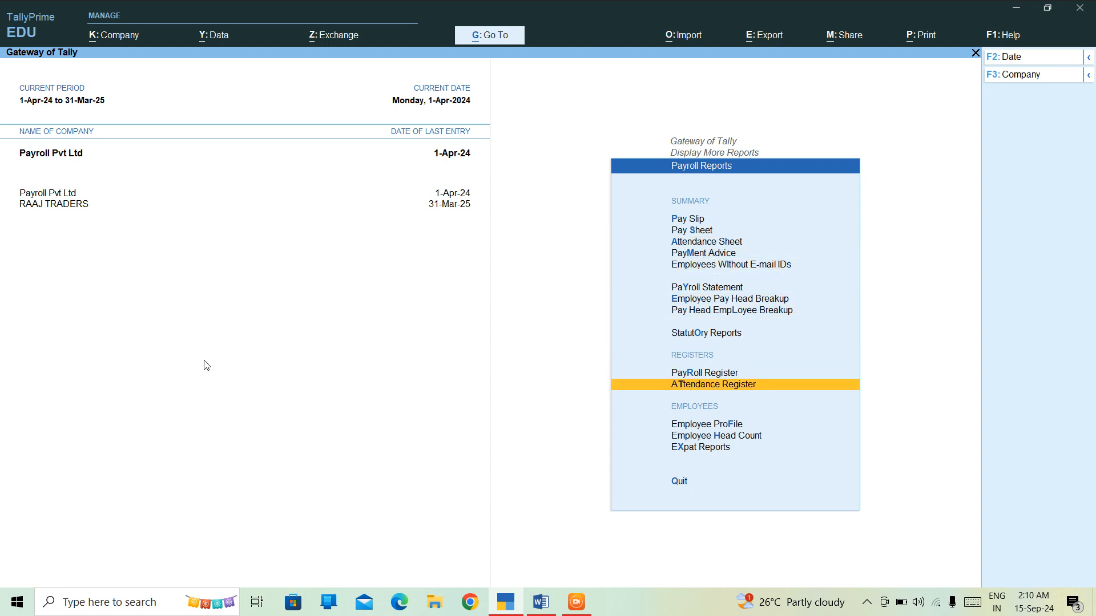
{"action": "key", "text": "Return"}
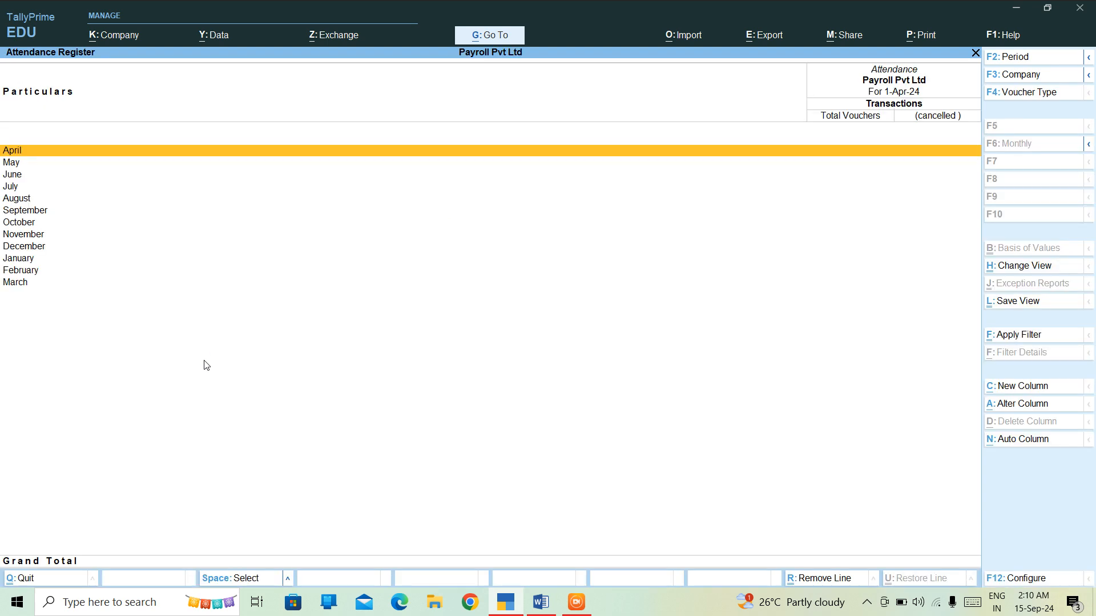
{"action": "key", "text": "Escape"}
Open the Employee Profile report for the IT DEPARTMENT employee.
{"action": "key", "text": "Down"}
{"action": "key", "text": "Return"}
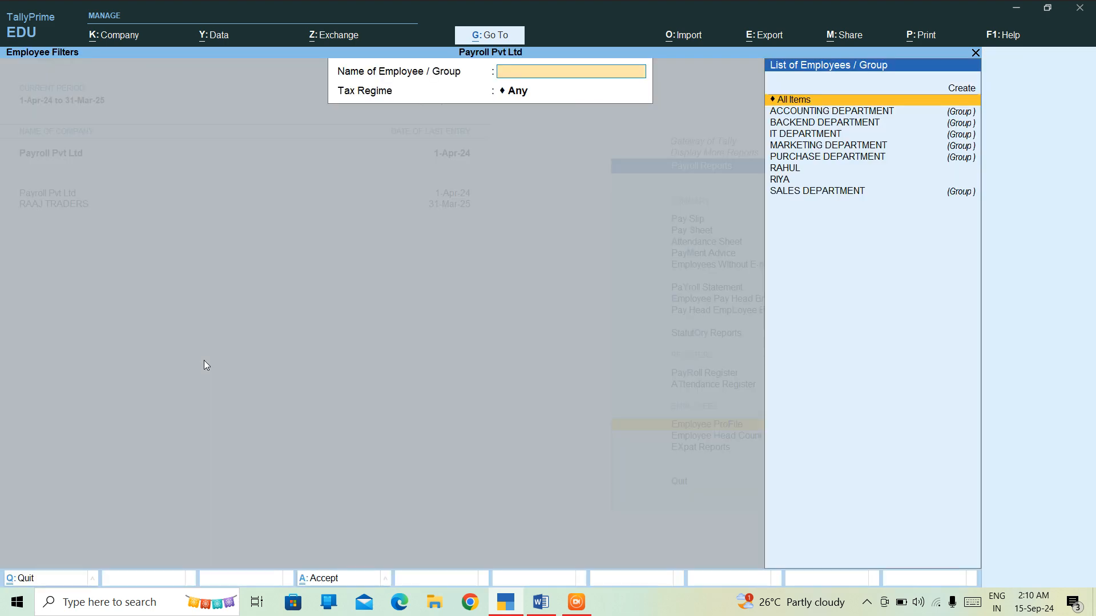
{"action": "key", "text": "Down"}
{"action": "key", "text": "Down"}
{"action": "key", "text": "Down"}
{"action": "key", "text": "Down"}
{"action": "key", "text": "Down"}
{"action": "key", "text": "Down"}
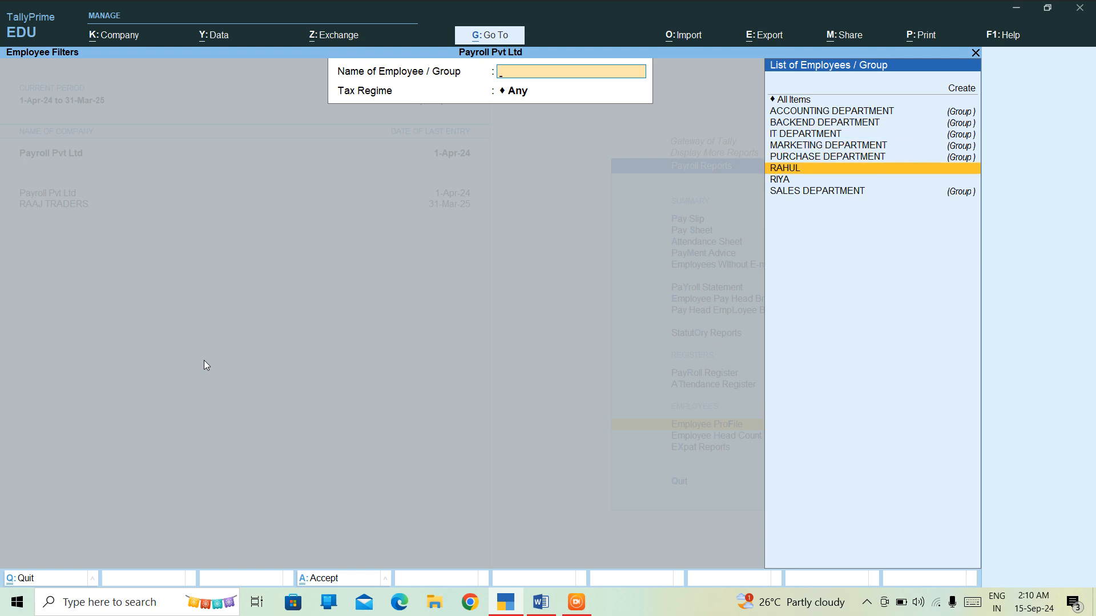
{"action": "key", "text": "Return"}
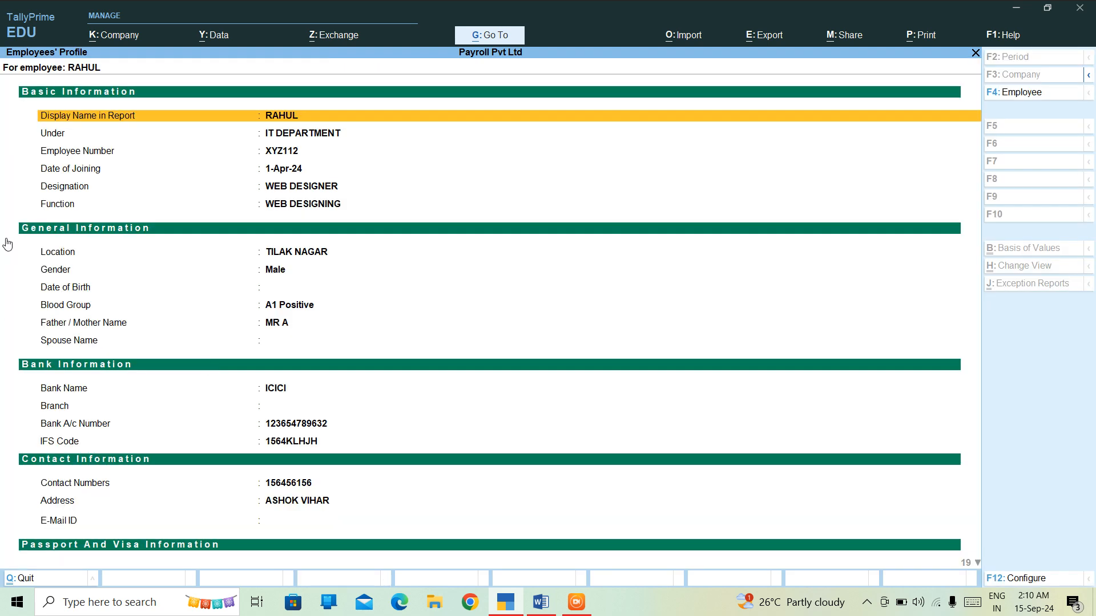
Review the employee's profile from the basic information through the statutory information, and close it.
{"action": "left_click", "coordinate": [78, 150]}
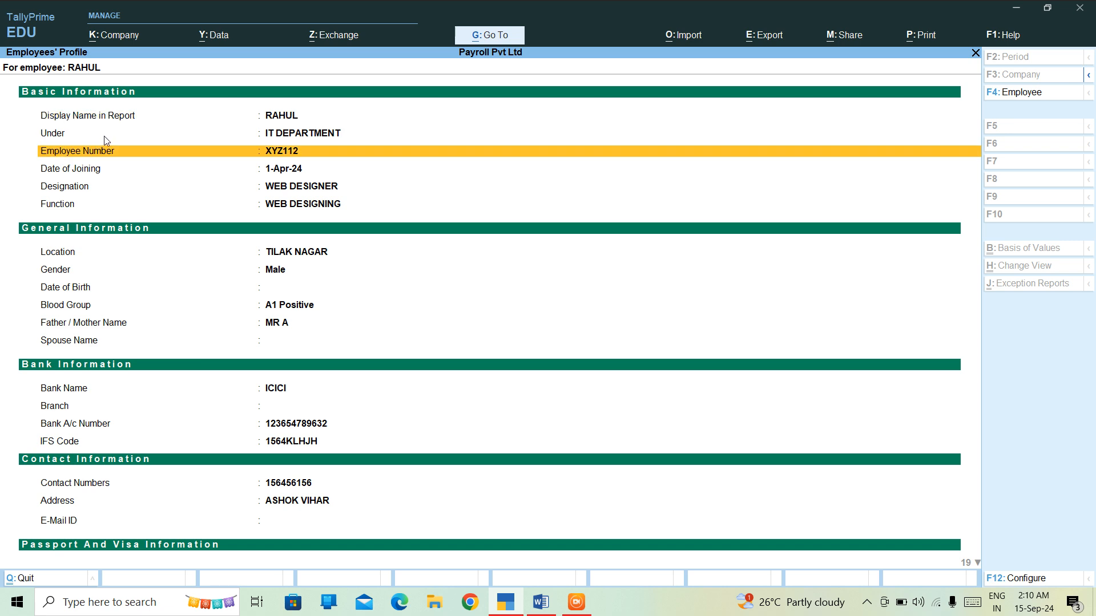
{"action": "key", "text": "Down"}
{"action": "key", "text": "Down"}
{"action": "key", "text": "Down"}
{"action": "key", "text": "Down"}
{"action": "key", "text": "Down"}
{"action": "key", "text": "Down"}
{"action": "key", "text": "Down"}
{"action": "key", "text": "Down"}
{"action": "key", "text": "Down"}
{"action": "key", "text": "Down"}
{"action": "key", "text": "Down"}
{"action": "key", "text": "Down"}
{"action": "key", "text": "Down"}
{"action": "key", "text": "Down"}
{"action": "key", "text": "Down"}
{"action": "key", "text": "Down"}
{"action": "key", "text": "Down"}
{"action": "key", "text": "Down"}
{"action": "key", "text": "Down"}
{"action": "key", "text": "Down"}
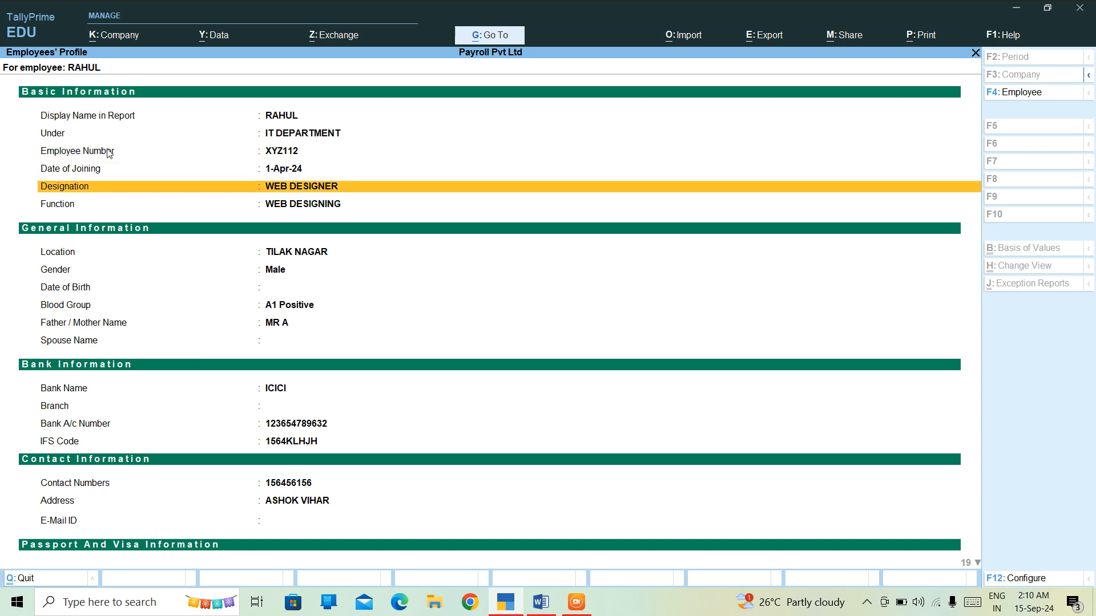
{"action": "key", "text": "Down"}
{"action": "key", "text": "Down"}
{"action": "key", "text": "Down"}
{"action": "key", "text": "Down"}
{"action": "key", "text": "Down"}
{"action": "key", "text": "Down"}
{"action": "key", "text": "Down"}
{"action": "key", "text": "Down"}
{"action": "key", "text": "Down"}
{"action": "key", "text": "Down"}
{"action": "key", "text": "Down"}
{"action": "key", "text": "Down"}
{"action": "key", "text": "Down"}
{"action": "key", "text": "Down"}
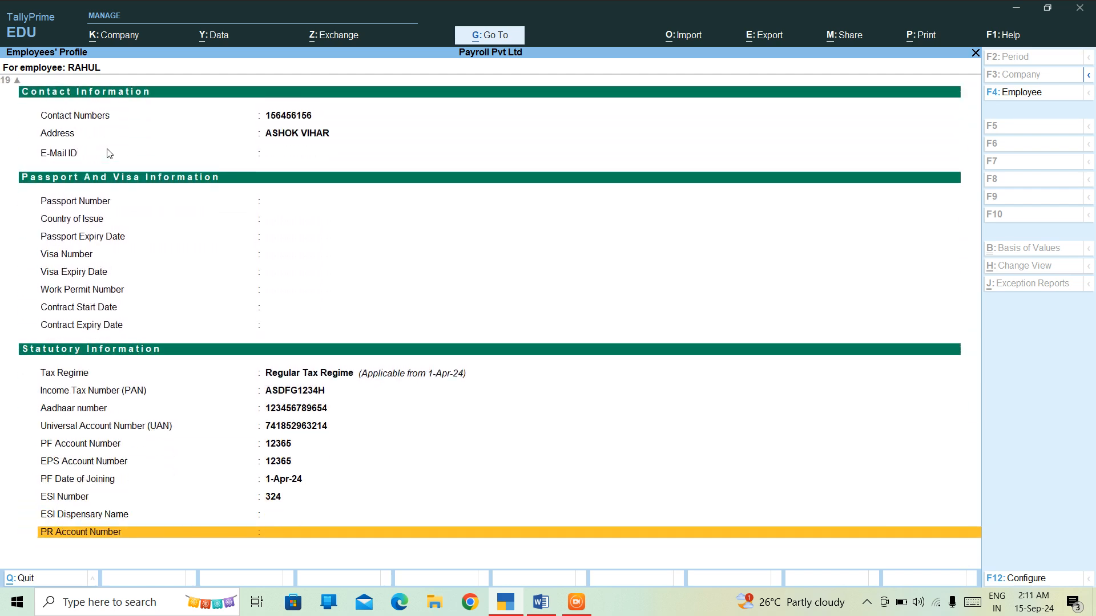
{"action": "key", "text": "Escape"}
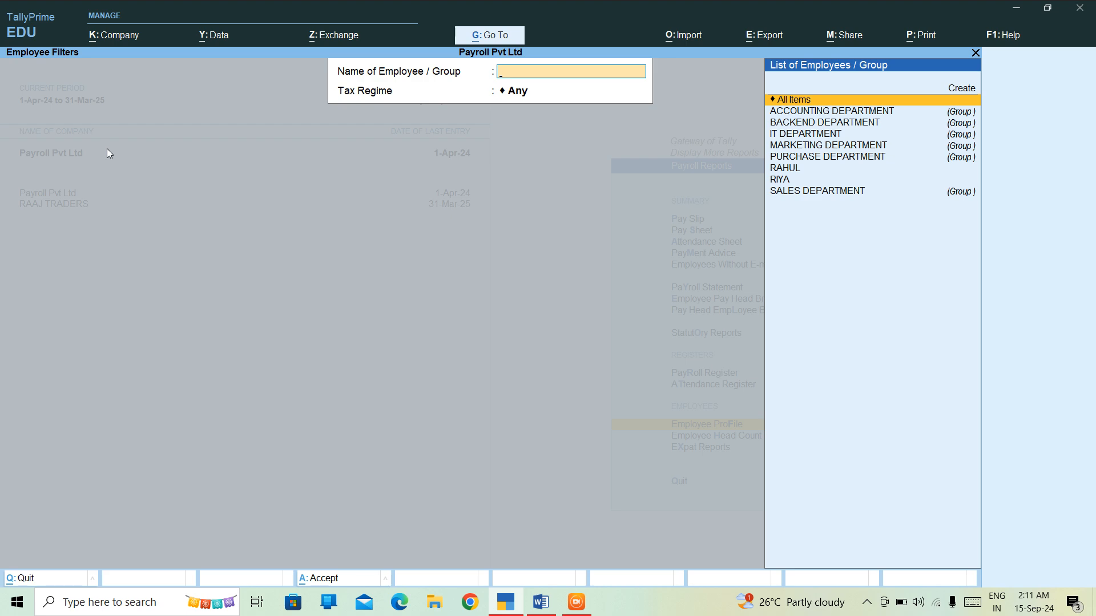
View the Employee Profile report for the ACCOUNTING DEPARTMENT employee, and close it.
{"action": "key", "text": "Up"}
{"action": "key", "text": "Down"}
{"action": "key", "text": "Down"}
{"action": "key", "text": "Down"}
{"action": "key", "text": "Down"}
{"action": "key", "text": "Down"}
{"action": "key", "text": "Down"}
{"action": "key", "text": "Down"}
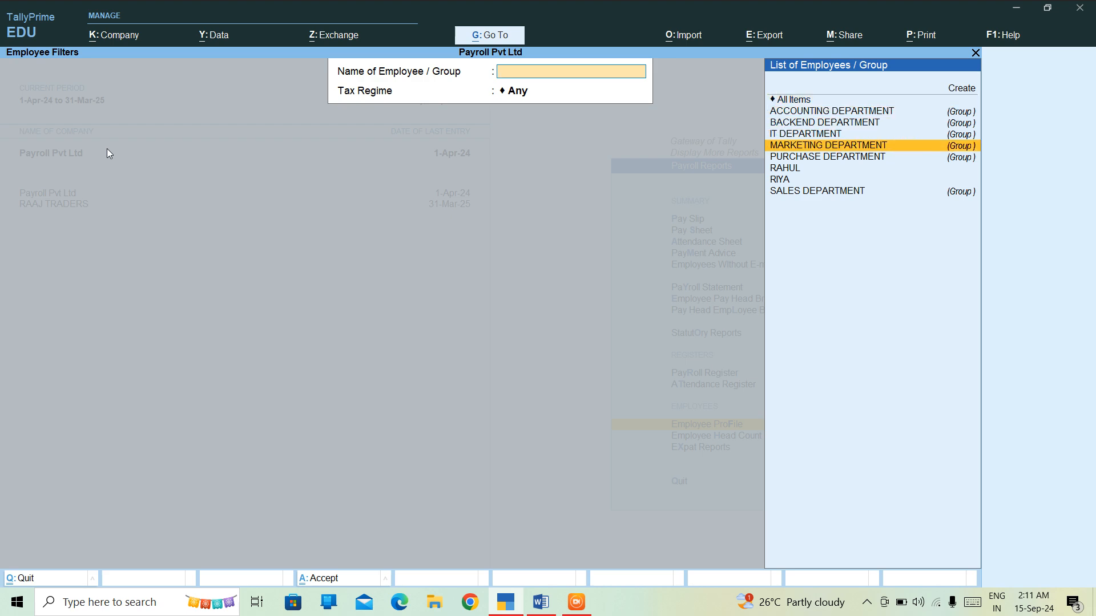
{"action": "key", "text": "Return"}
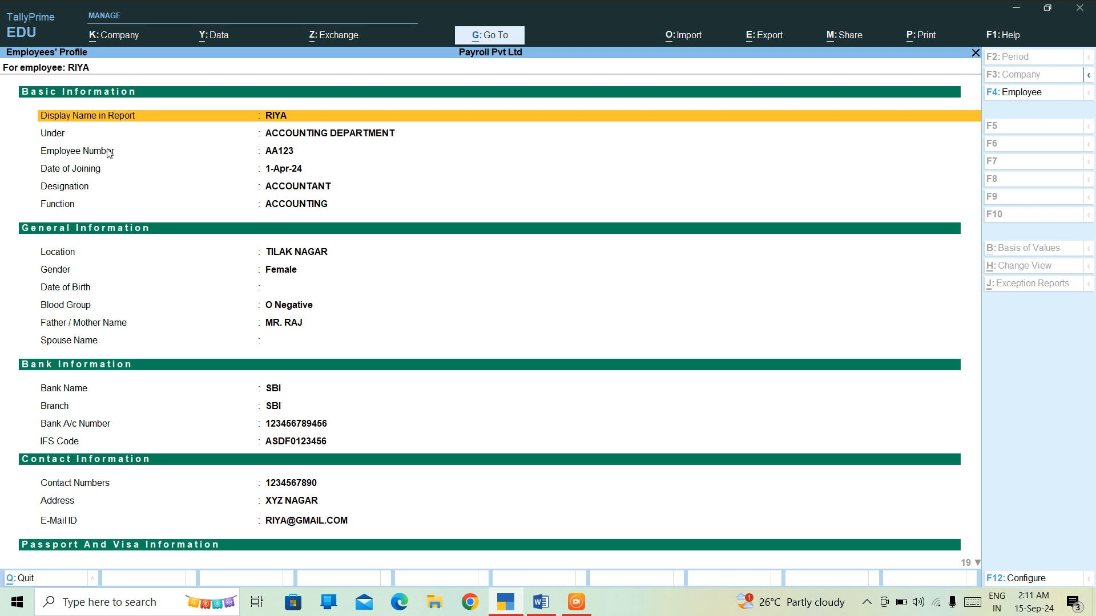
{"action": "key", "text": "Escape"}
Show the Employee Profile report for the ACCOUNTING DEPARTMENT group, filtered to Regular Tax Regime.
{"action": "key", "text": "Down"}
{"action": "key", "text": "Down"}
{"action": "key", "text": "Up"}
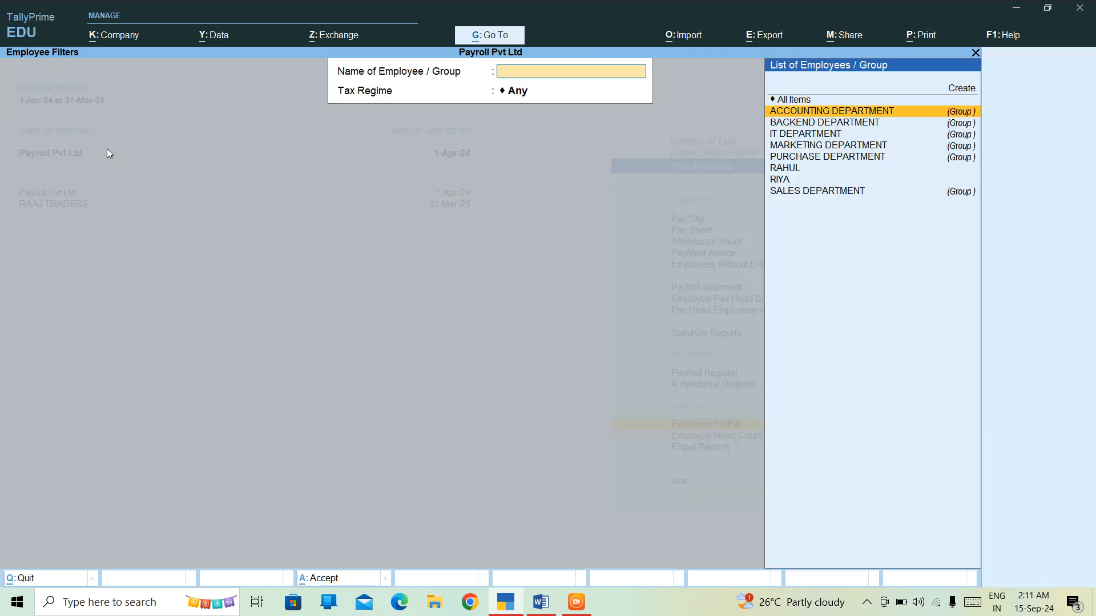
{"action": "key", "text": "Return"}
{"action": "key", "text": "Down"}
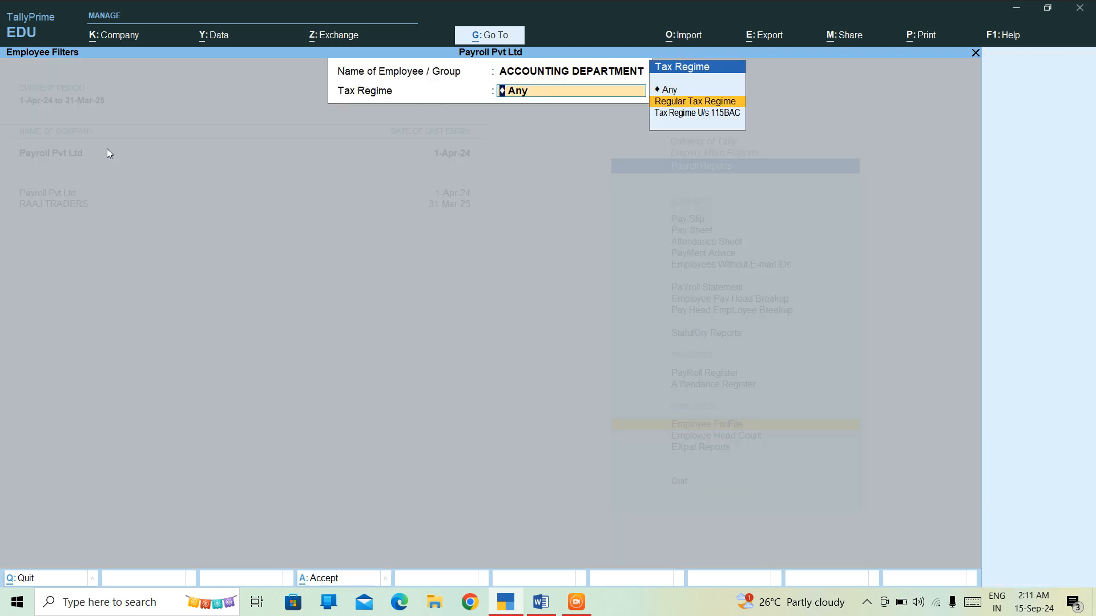
{"action": "key", "text": "Return"}
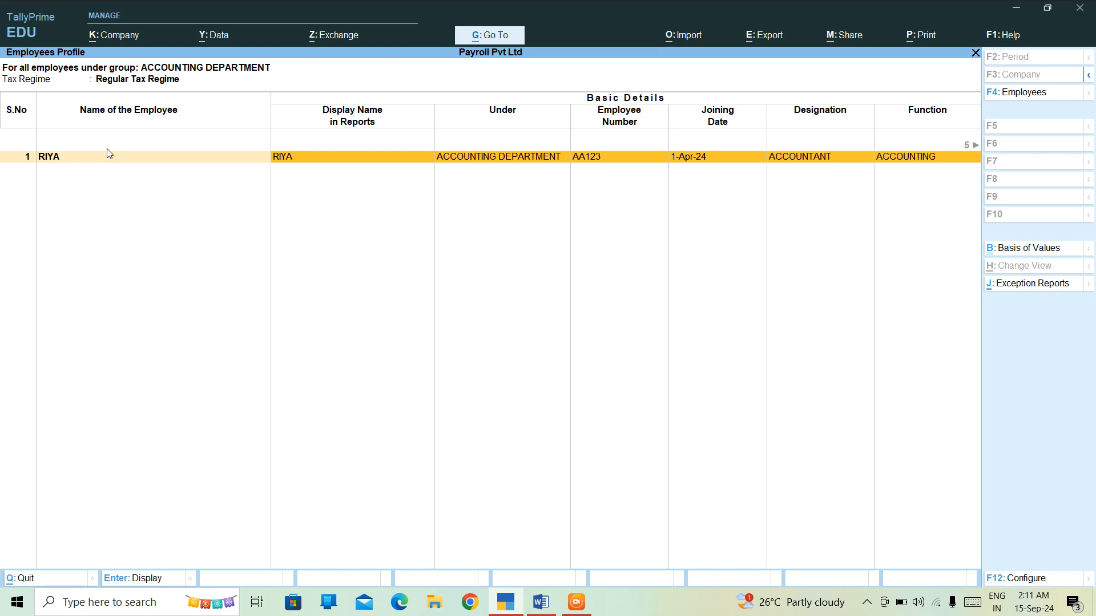
Review the group profile's remaining columns through the statutory details, and leave the reports.
{"action": "key", "text": "Right"}
{"action": "key", "text": "Right"}
{"action": "key", "text": "Right"}
{"action": "key", "text": "Right"}
{"action": "key", "text": "Right"}
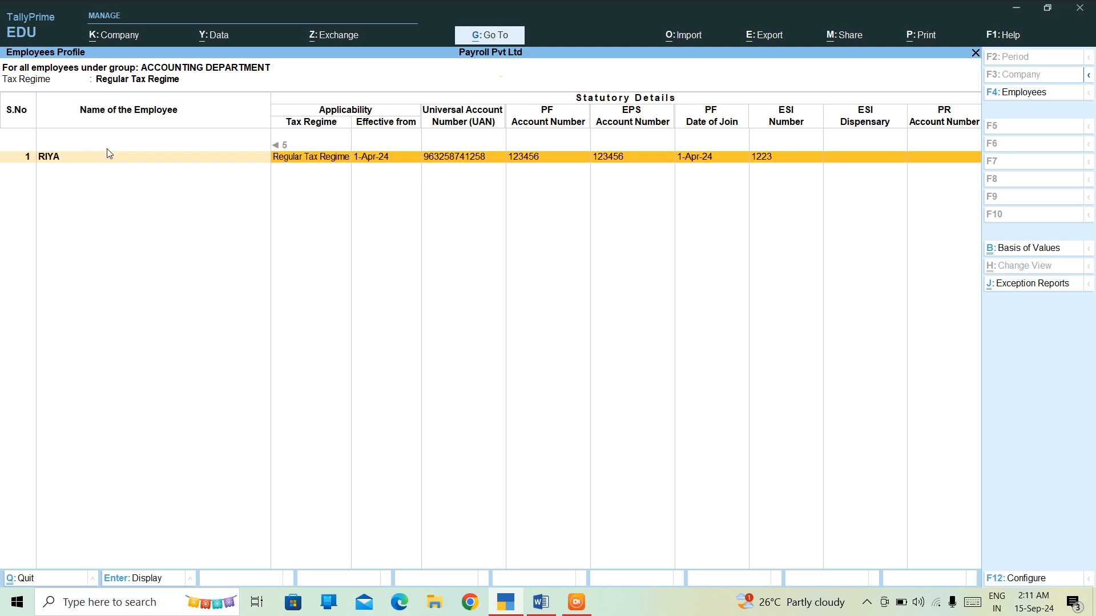
{"action": "key", "text": "Escape"}
{"action": "key", "text": "Escape"}
{"action": "key", "text": "Escape"}
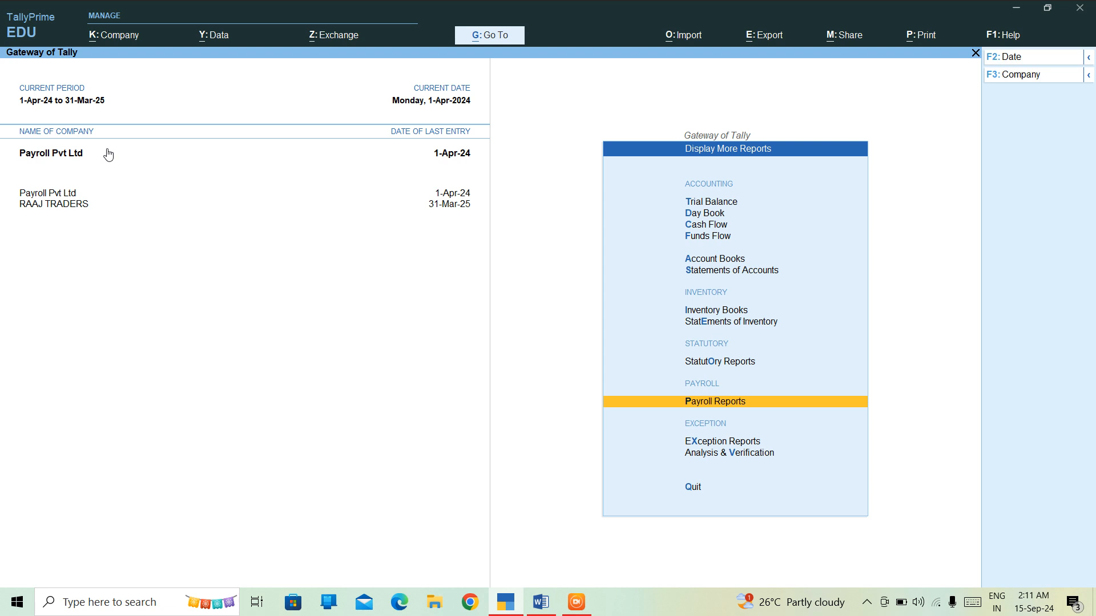
{"action": "key", "text": "Escape"}
Reopen the IT DEPARTMENT employee's master for alteration.
{"action": "key", "text": "Up"}
{"action": "key", "text": "Up"}
{"action": "key", "text": "Up"}
{"action": "key", "text": "Up"}
{"action": "key", "text": "Up"}
{"action": "key", "text": "Up"}
{"action": "key", "text": "Up"}
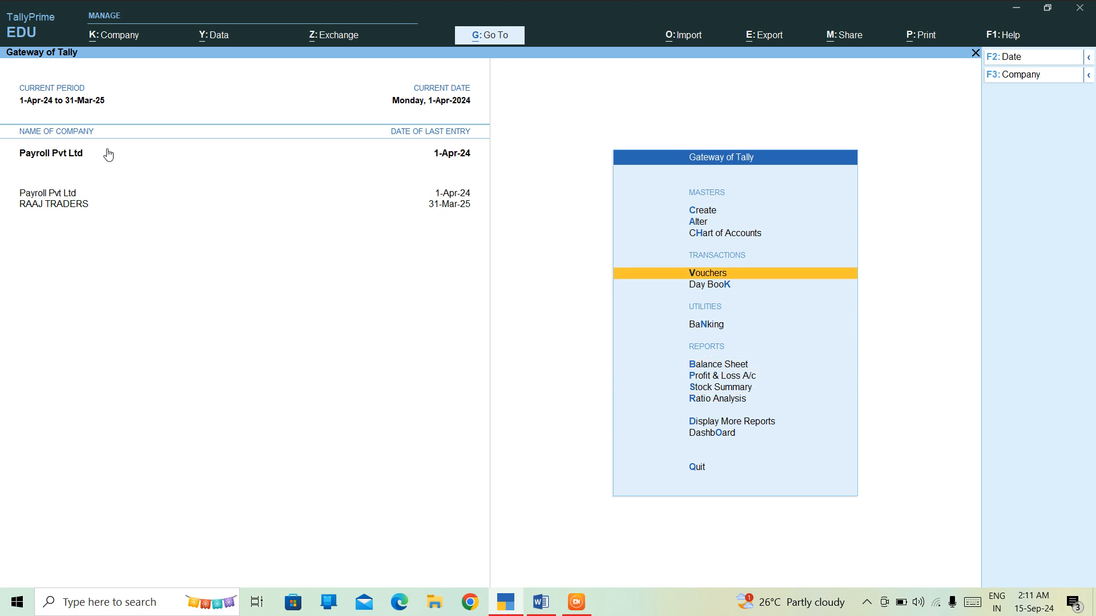
{"action": "key", "text": "Up"}
{"action": "key", "text": "Up"}
{"action": "key", "text": "Up"}
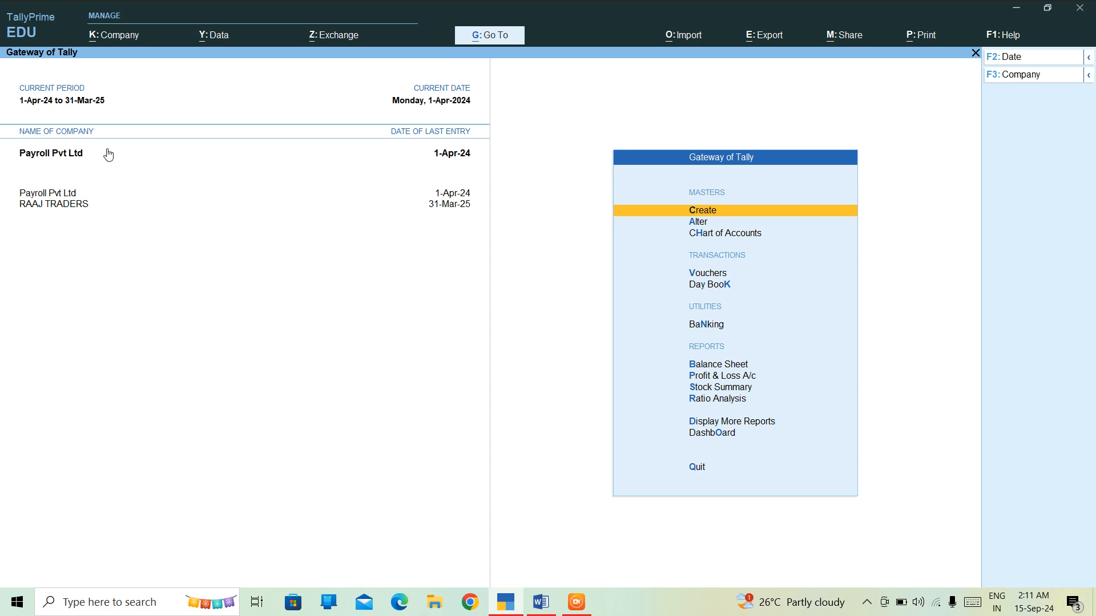
{"action": "key", "text": "Down"}
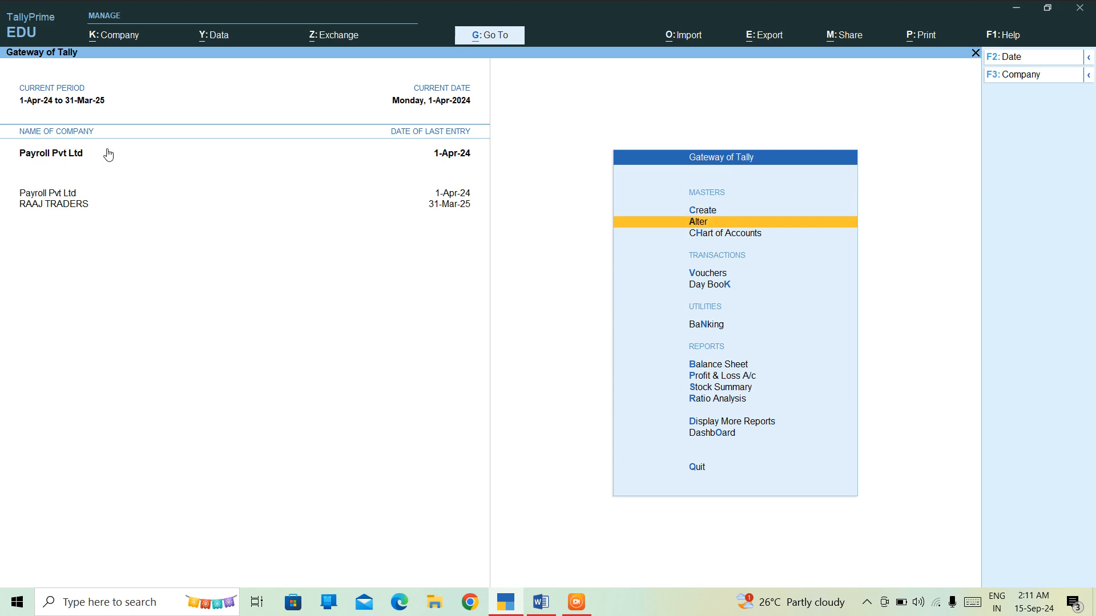
{"action": "key", "text": "Return"}
{"action": "key", "text": "Down"}
{"action": "key", "text": "Down"}
{"action": "key", "text": "Down"}
{"action": "key", "text": "Down"}
{"action": "key", "text": "Down"}
{"action": "key", "text": "Down"}
{"action": "key", "text": "Down"}
{"action": "key", "text": "Down"}
{"action": "key", "text": "Down"}
{"action": "key", "text": "Down"}
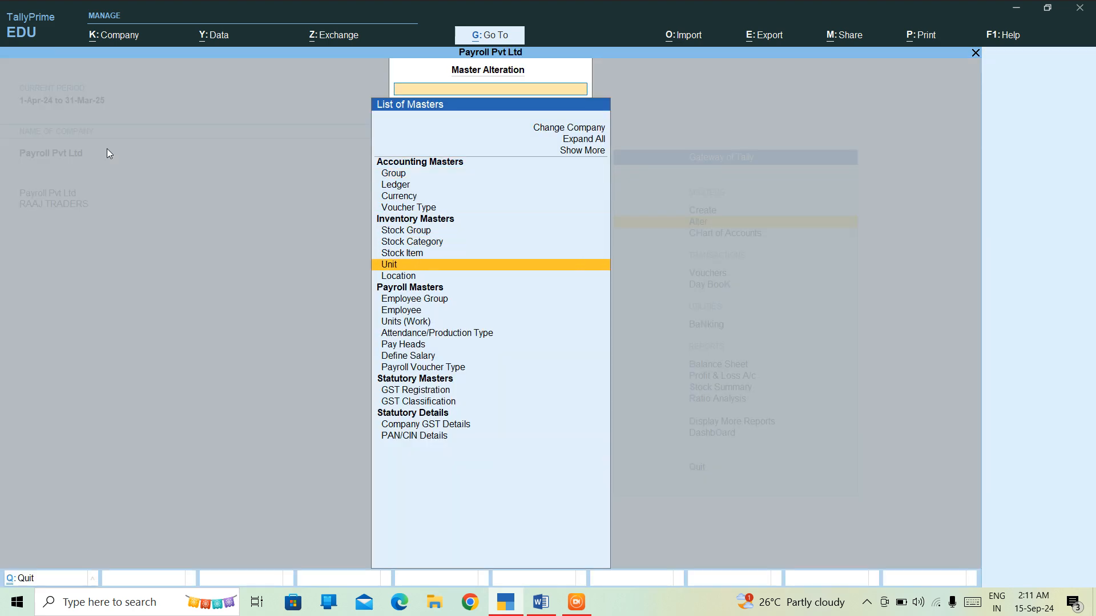
{"action": "key", "text": "Return"}
{"action": "key", "text": "Return"}
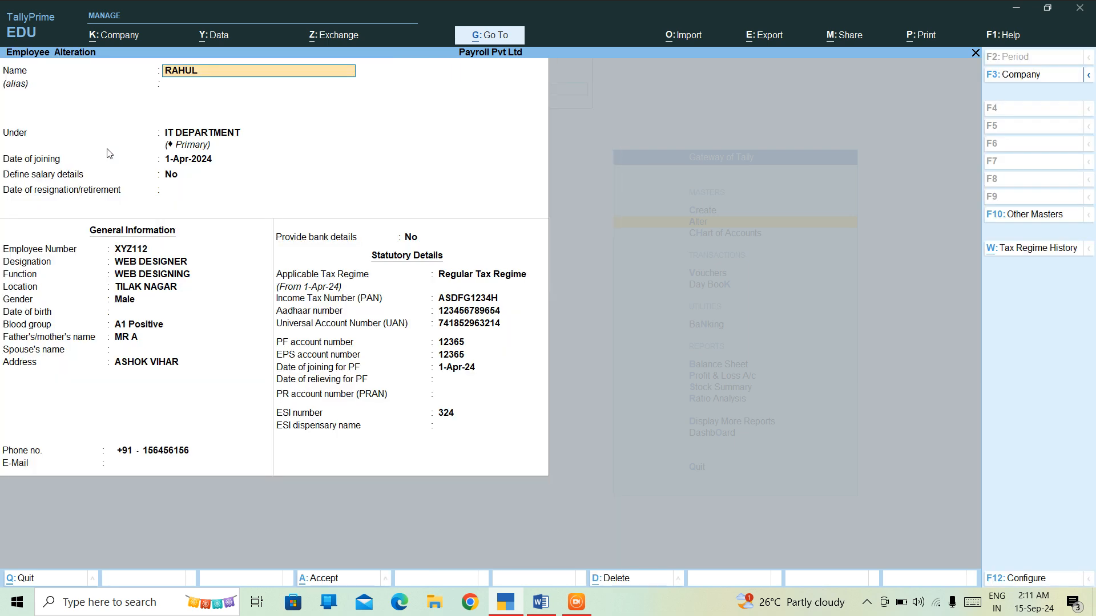